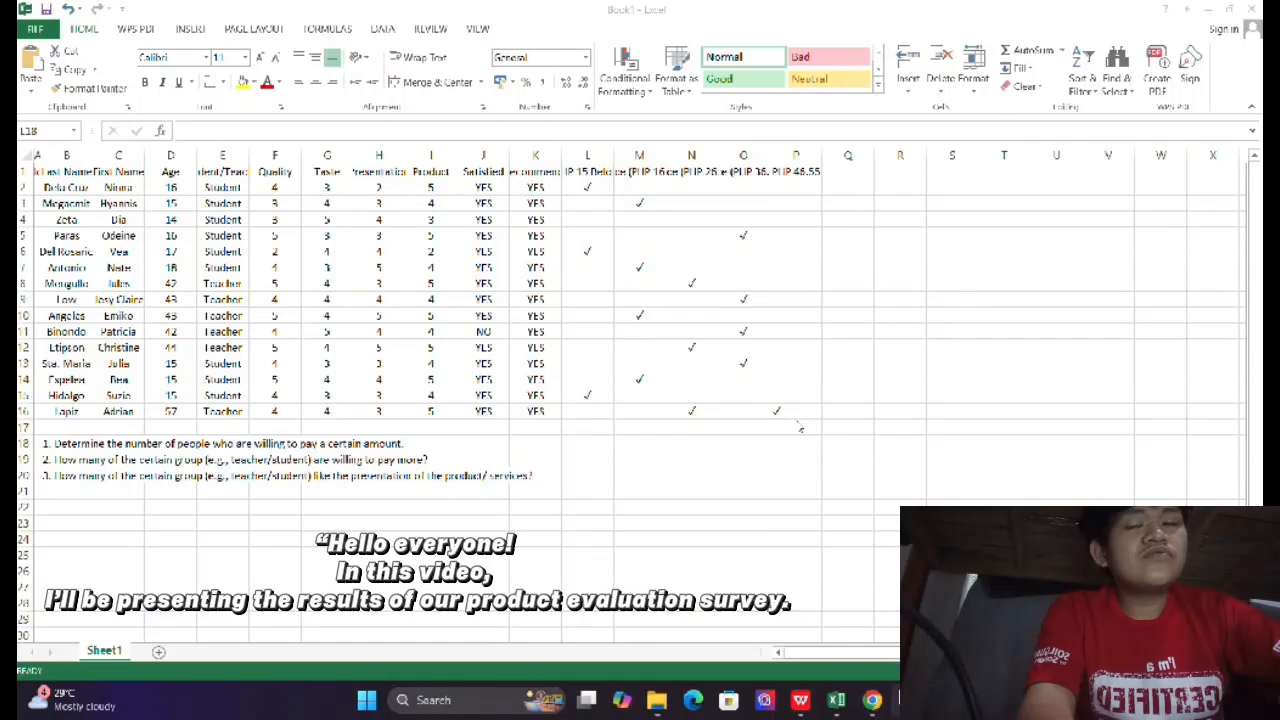
Enter the formula =COUNT(A1:A16) in cell L18 to count the respondents for question 1.
click(590, 442)
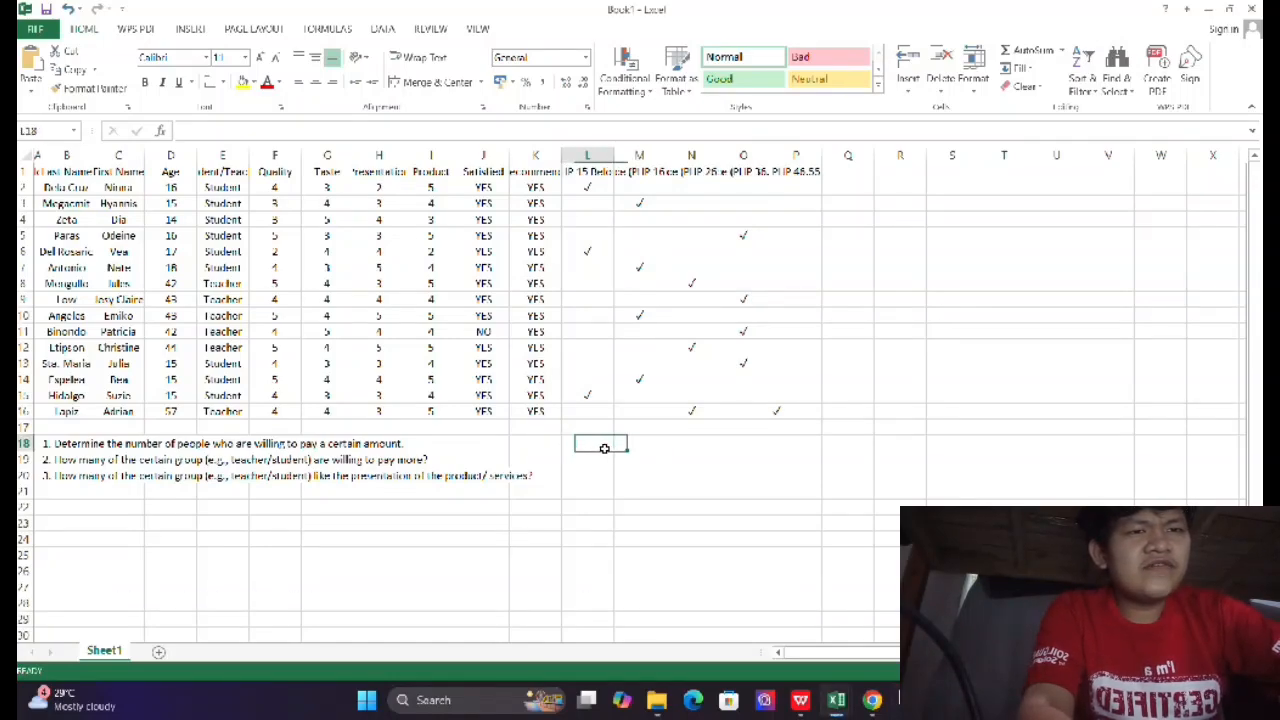
click(48, 447)
click(600, 443)
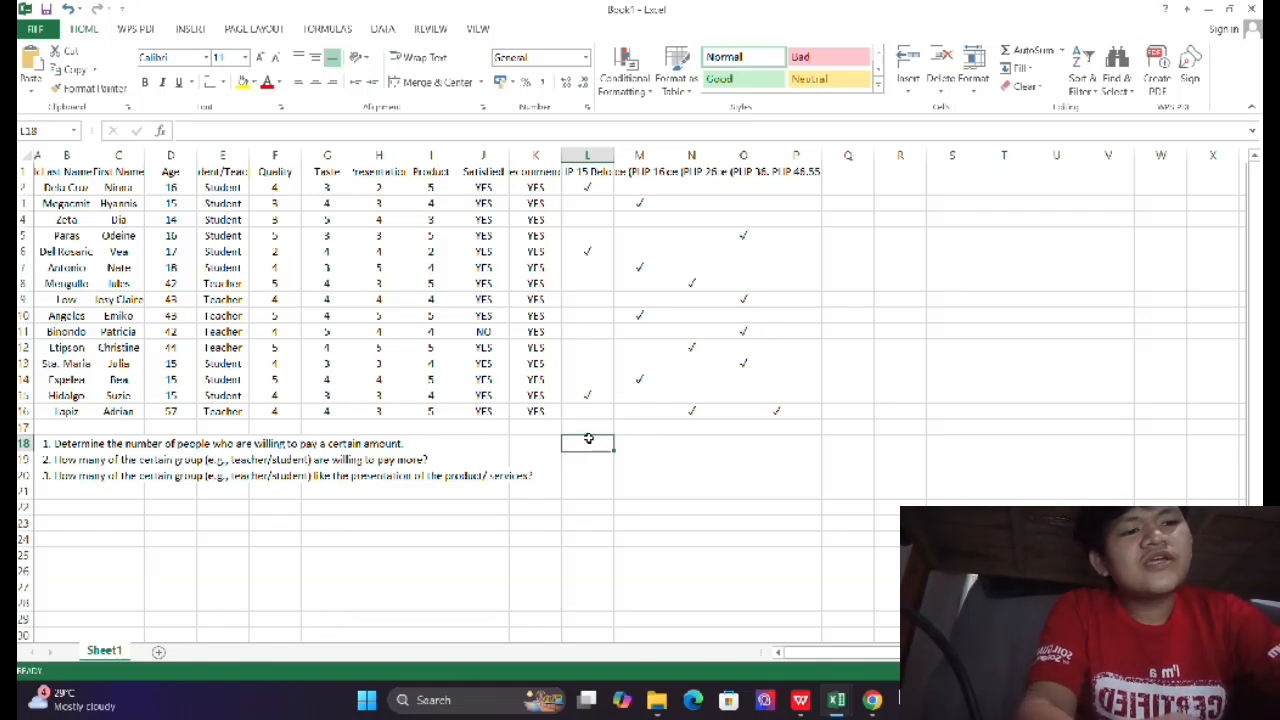
text(=)
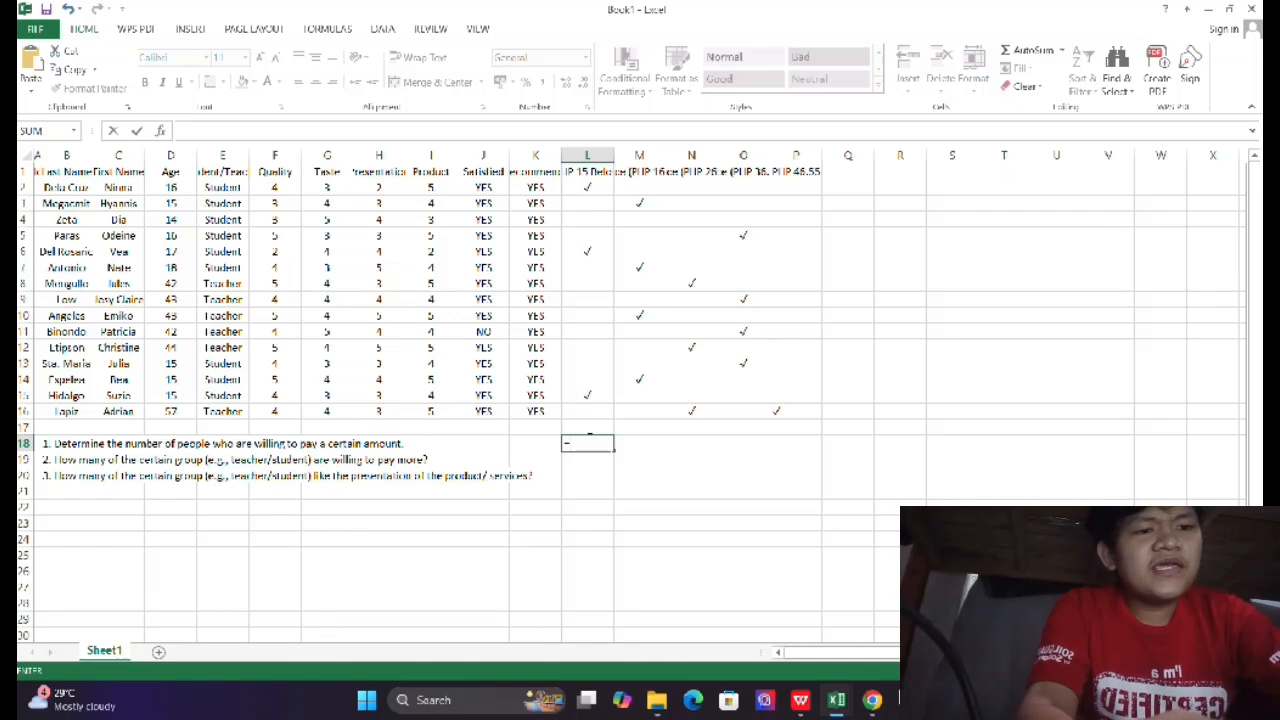
text(COUNT)
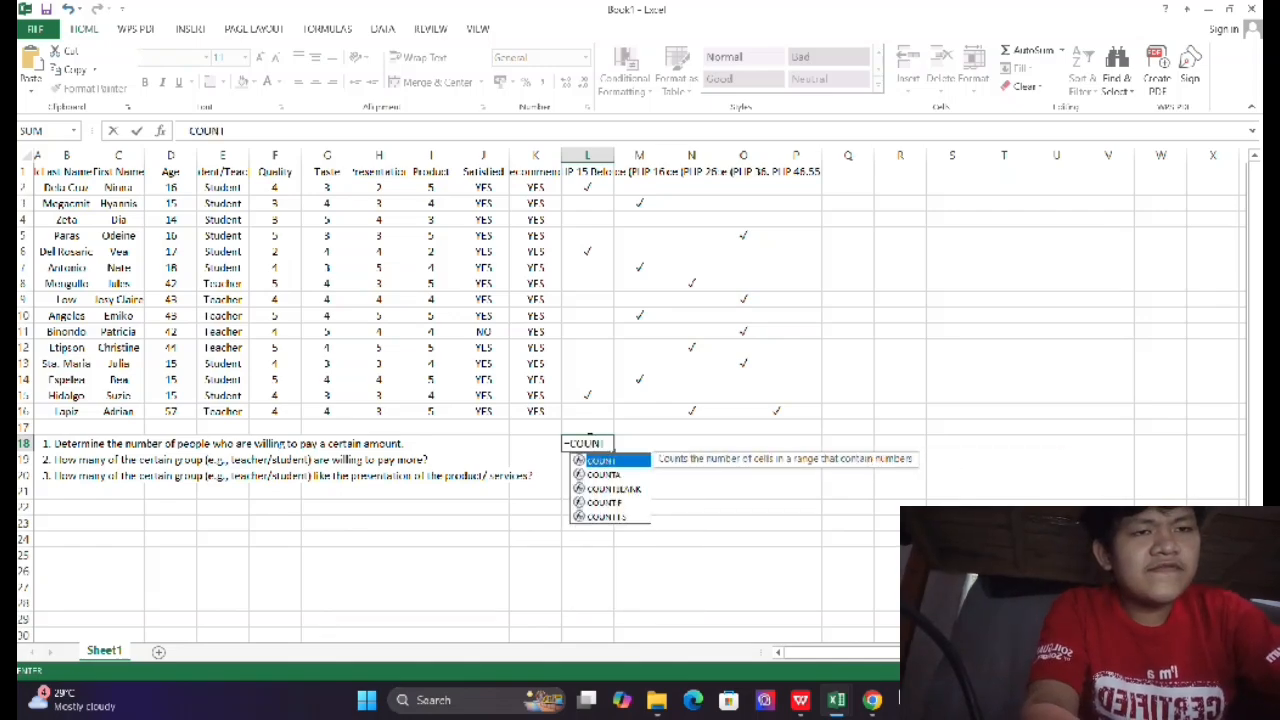
text(()
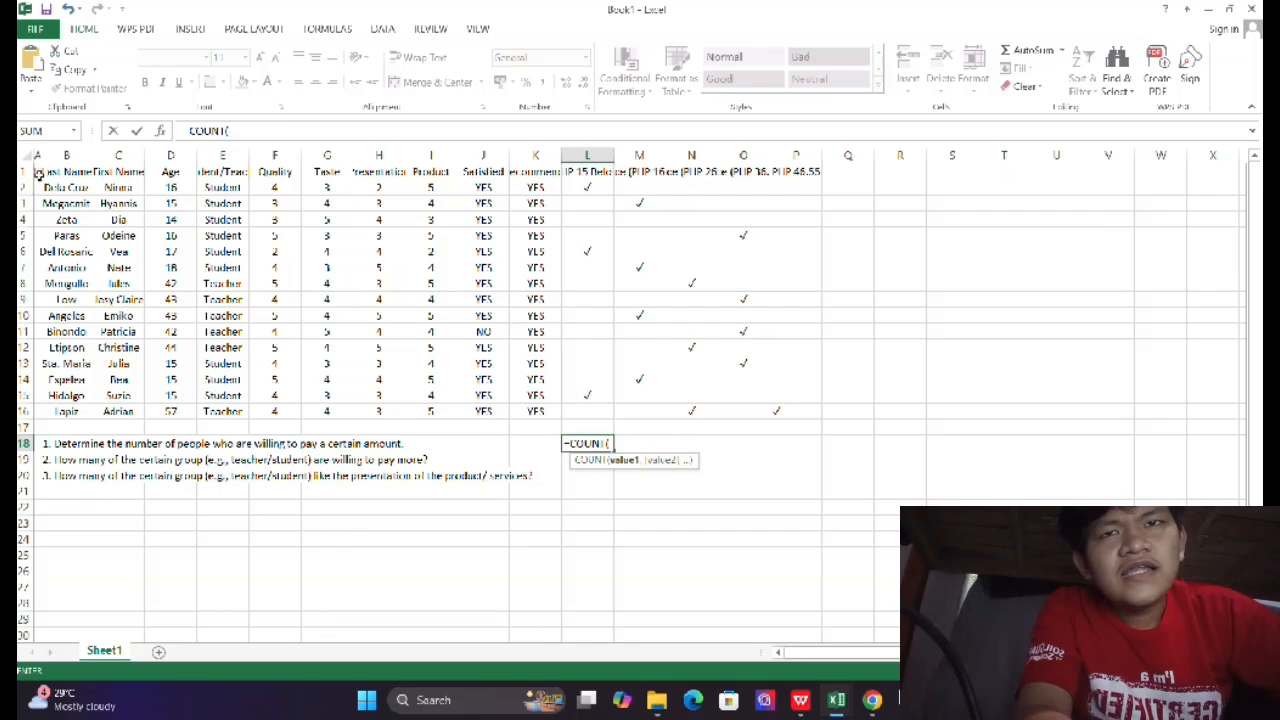
drag(37, 172, 28, 418)
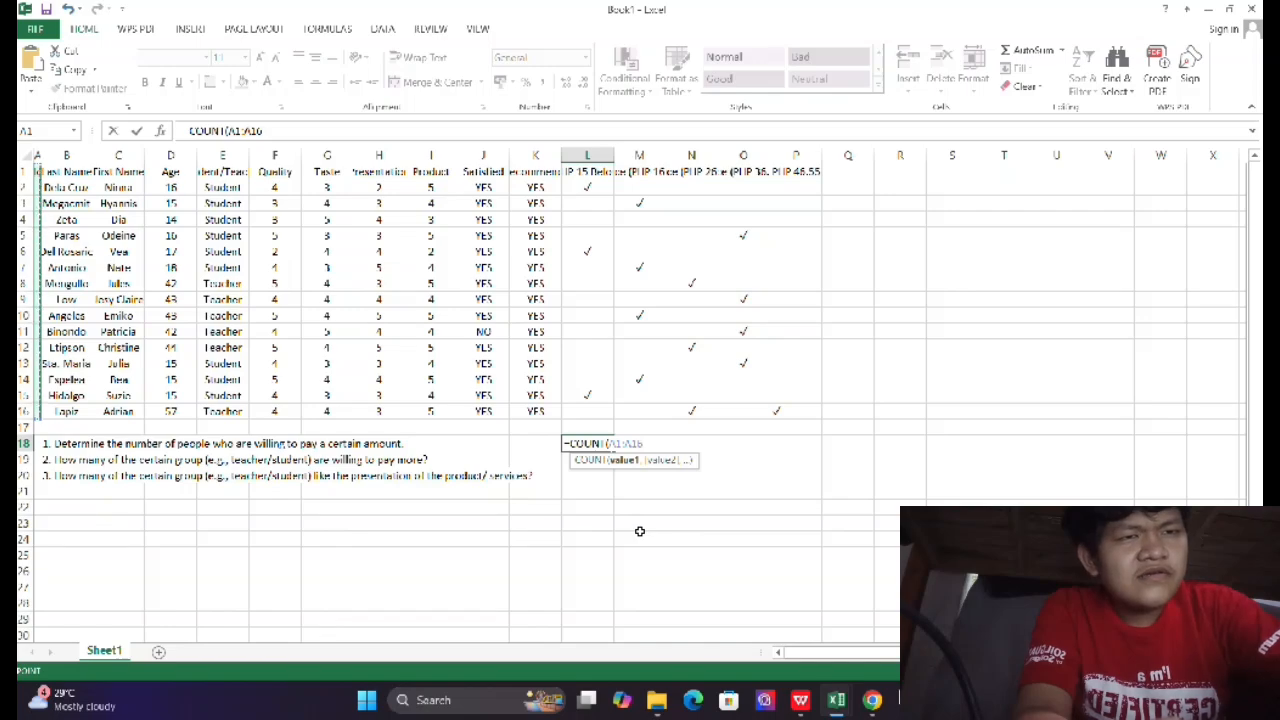
text())
key(Return)
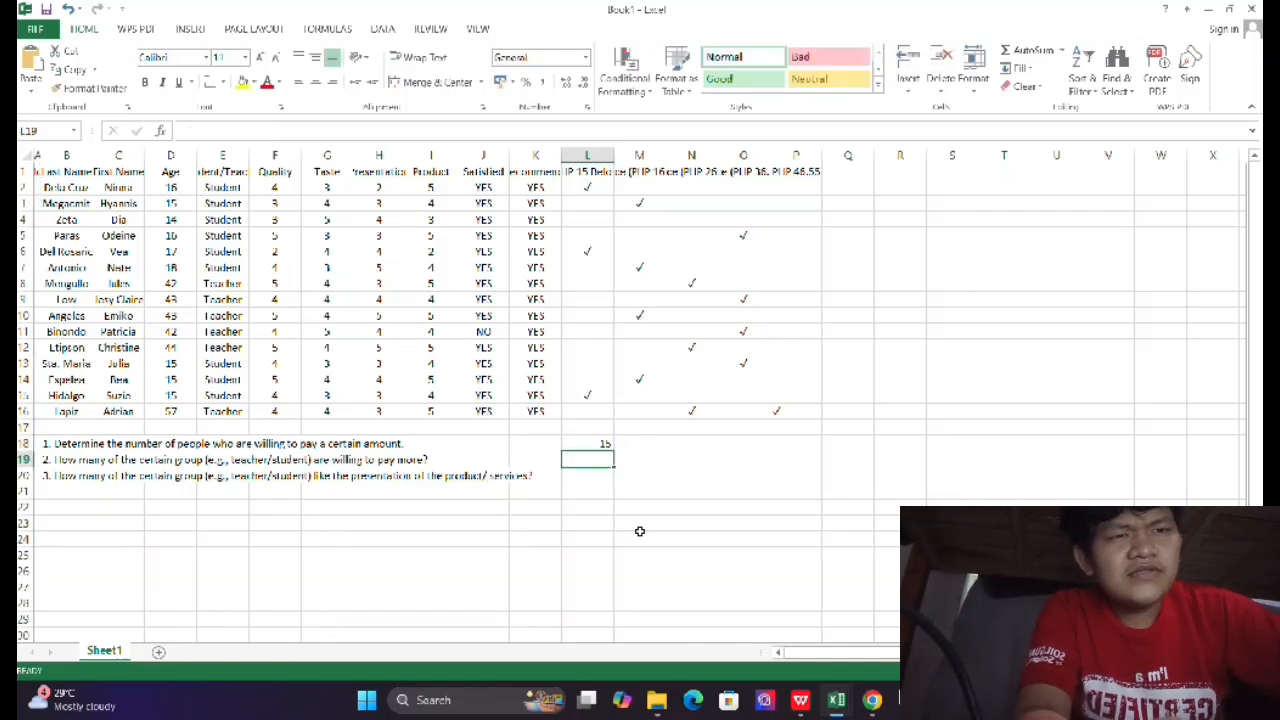
click(606, 447)
click(610, 461)
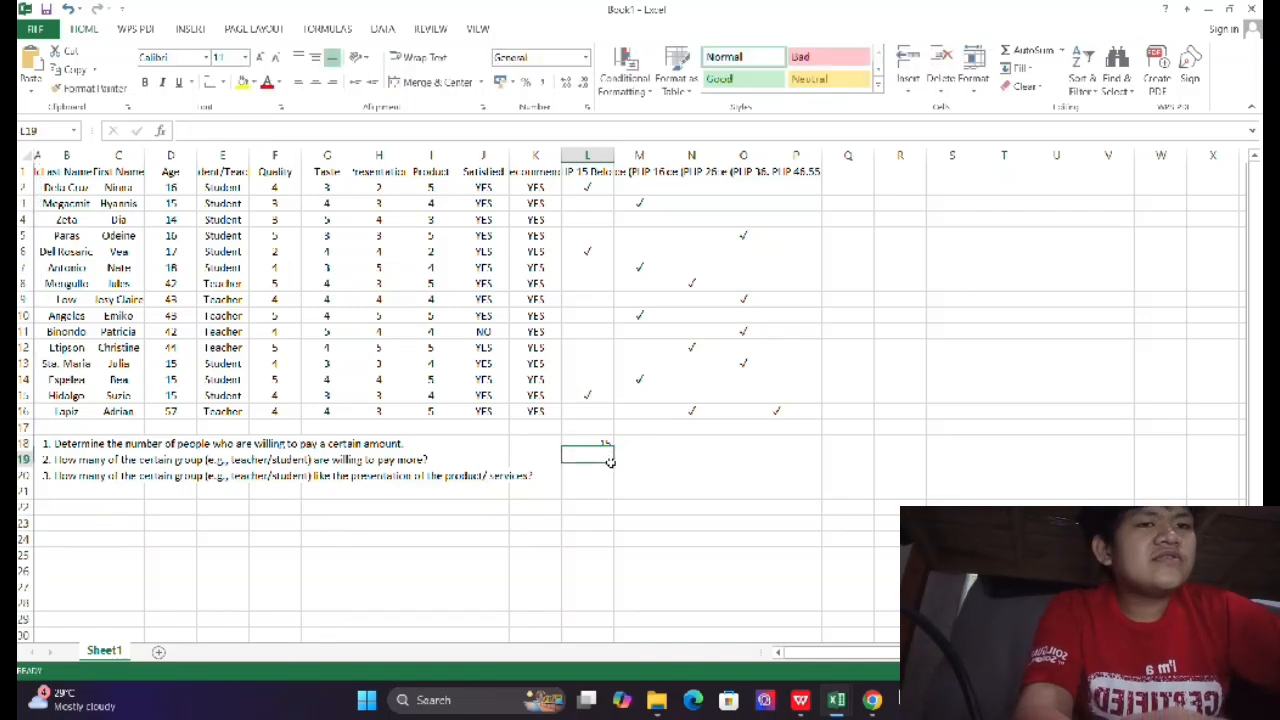
click(607, 446)
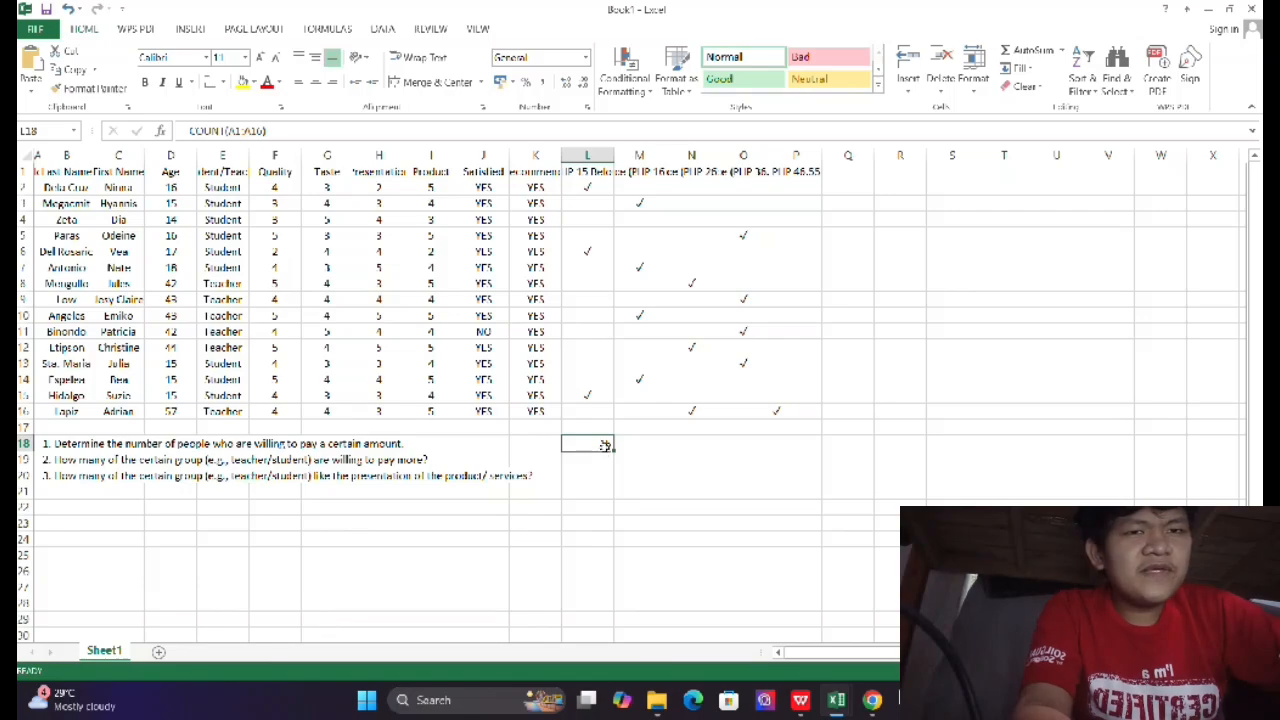
click(604, 462)
click(605, 446)
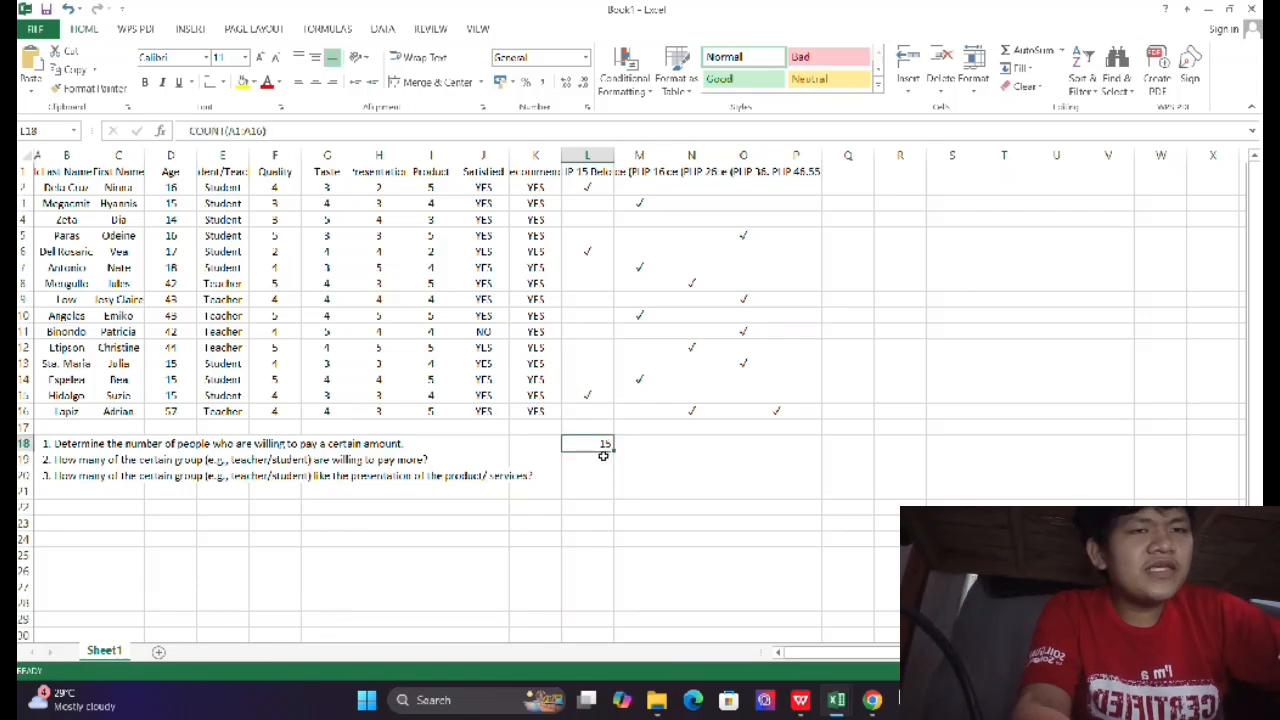
click(574, 461)
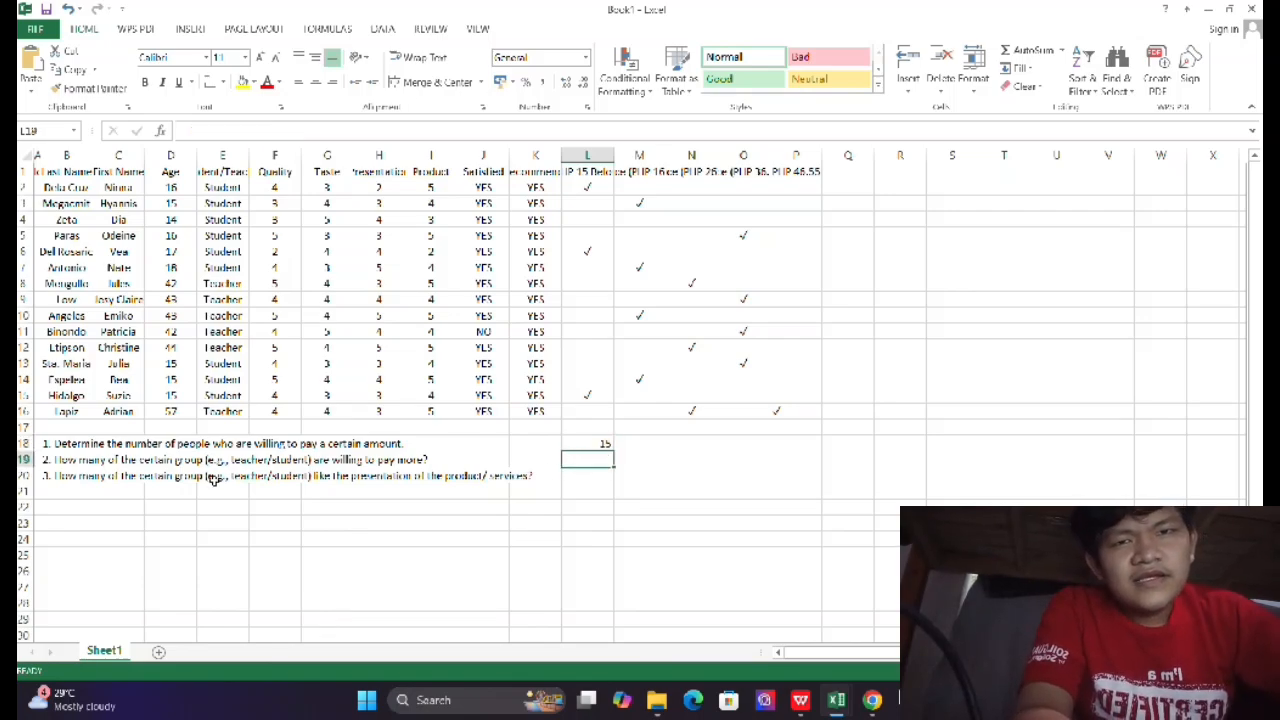
click(74, 461)
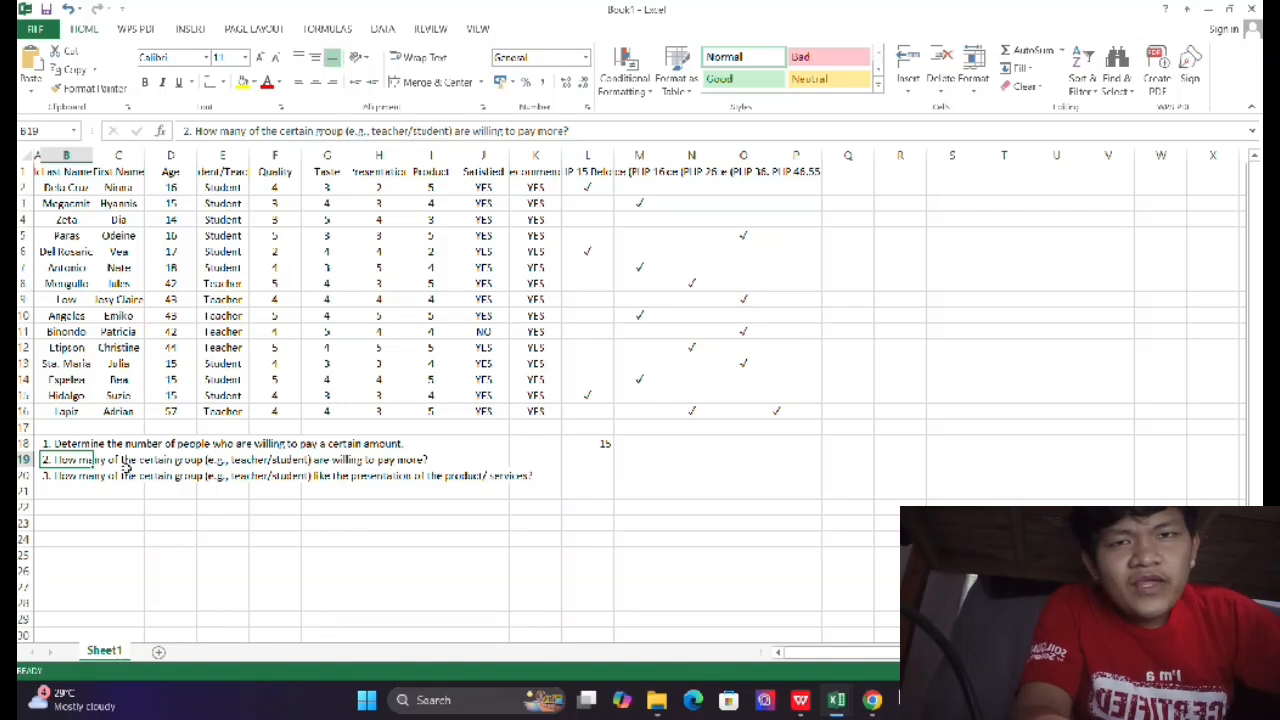
click(258, 474)
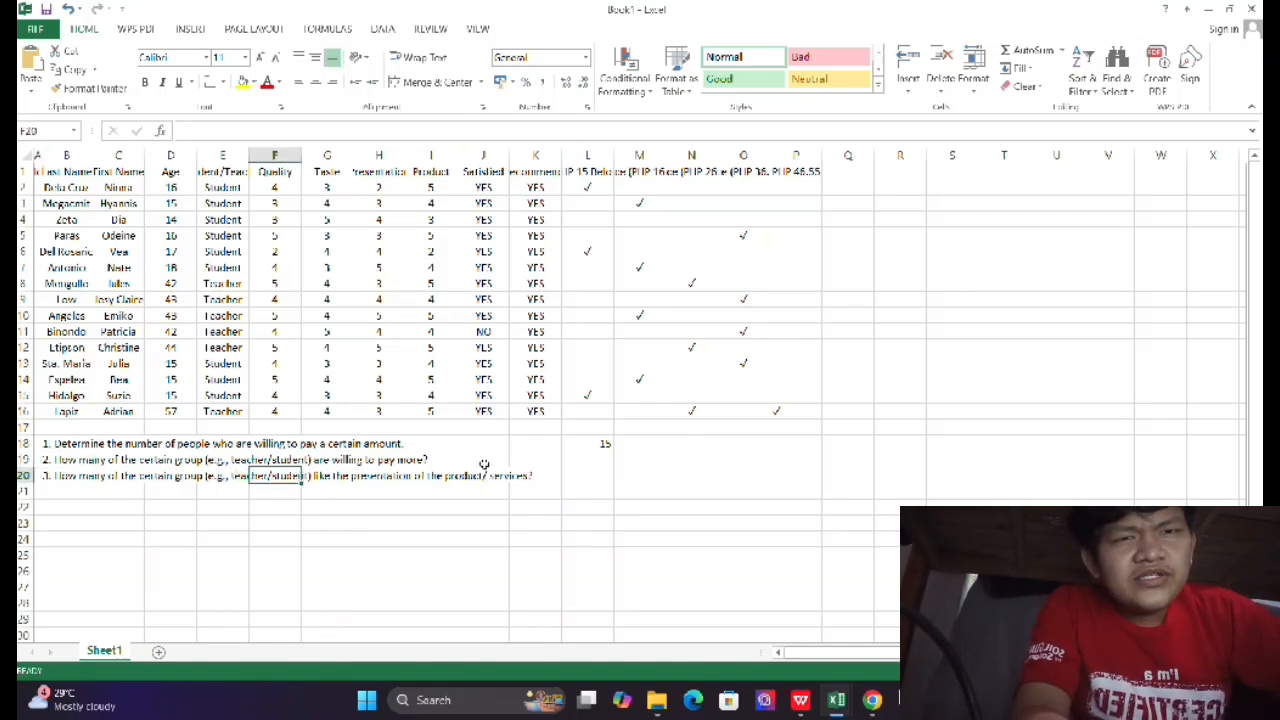
Enter =COUNTIF(L2:L16,"✓") in cell L17, using the same check mark character as in L15 as the criterion.
double_click(587, 396)
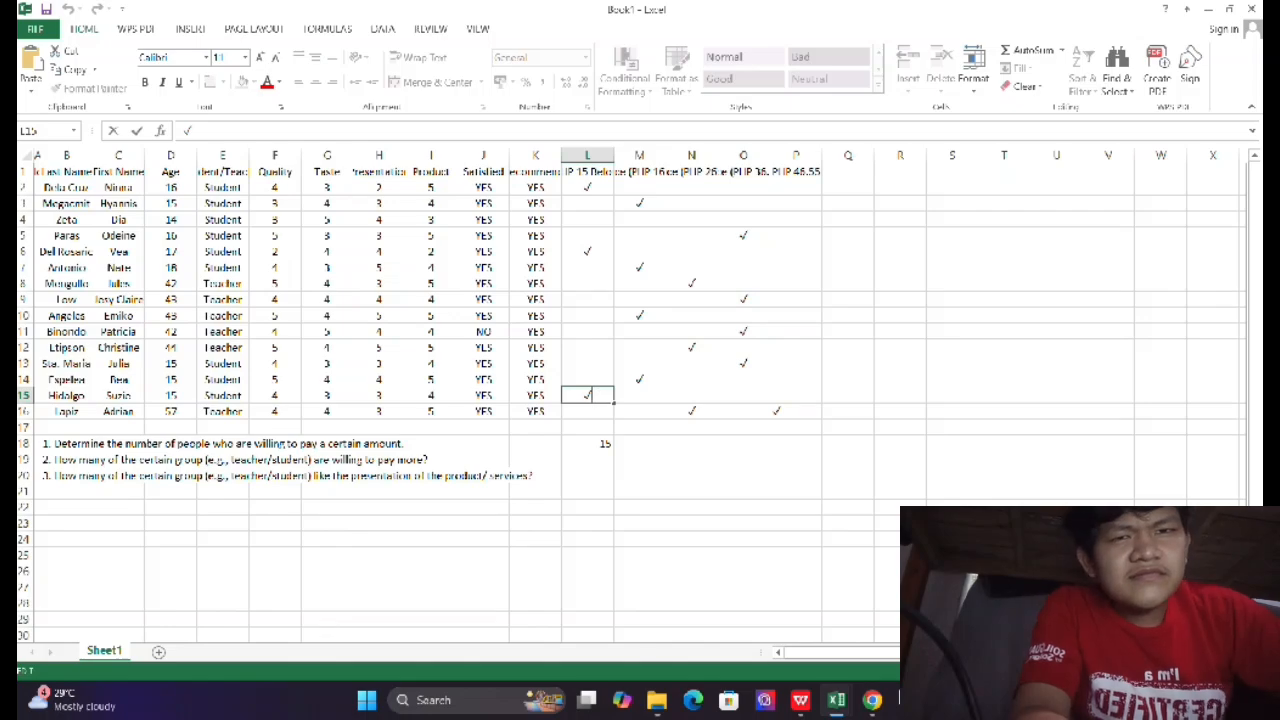
double_click(587, 396)
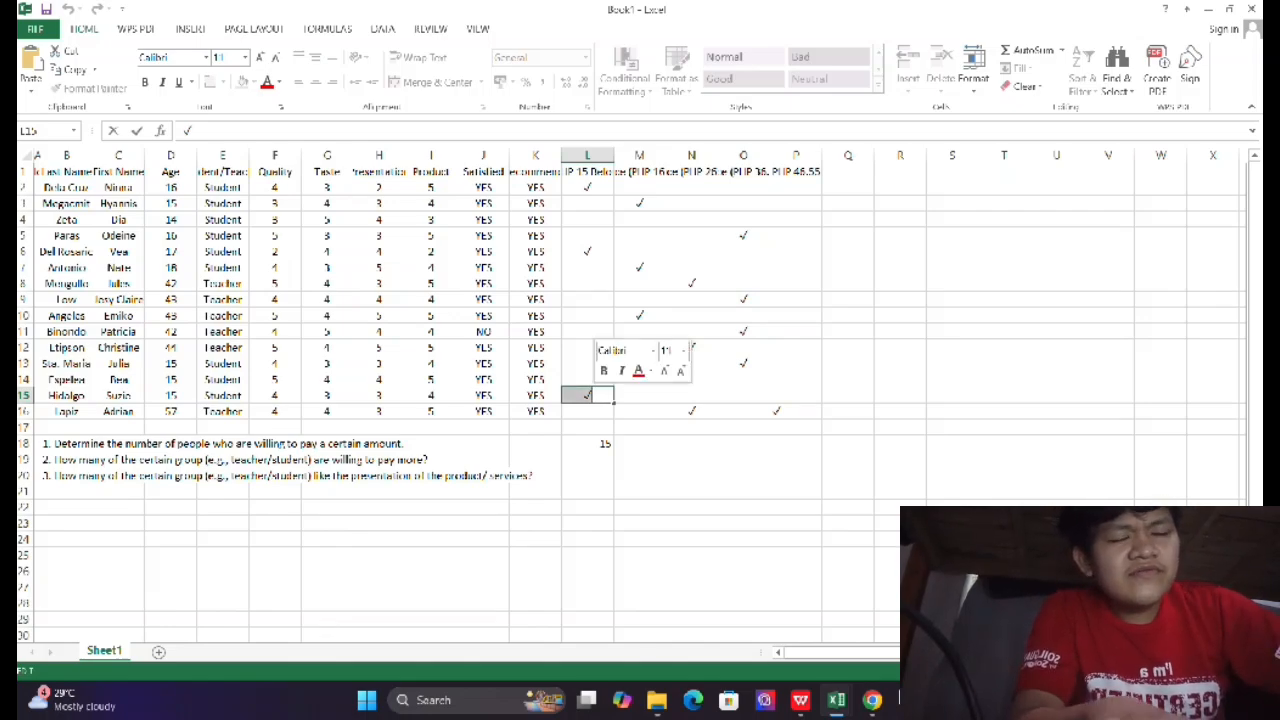
click(602, 457)
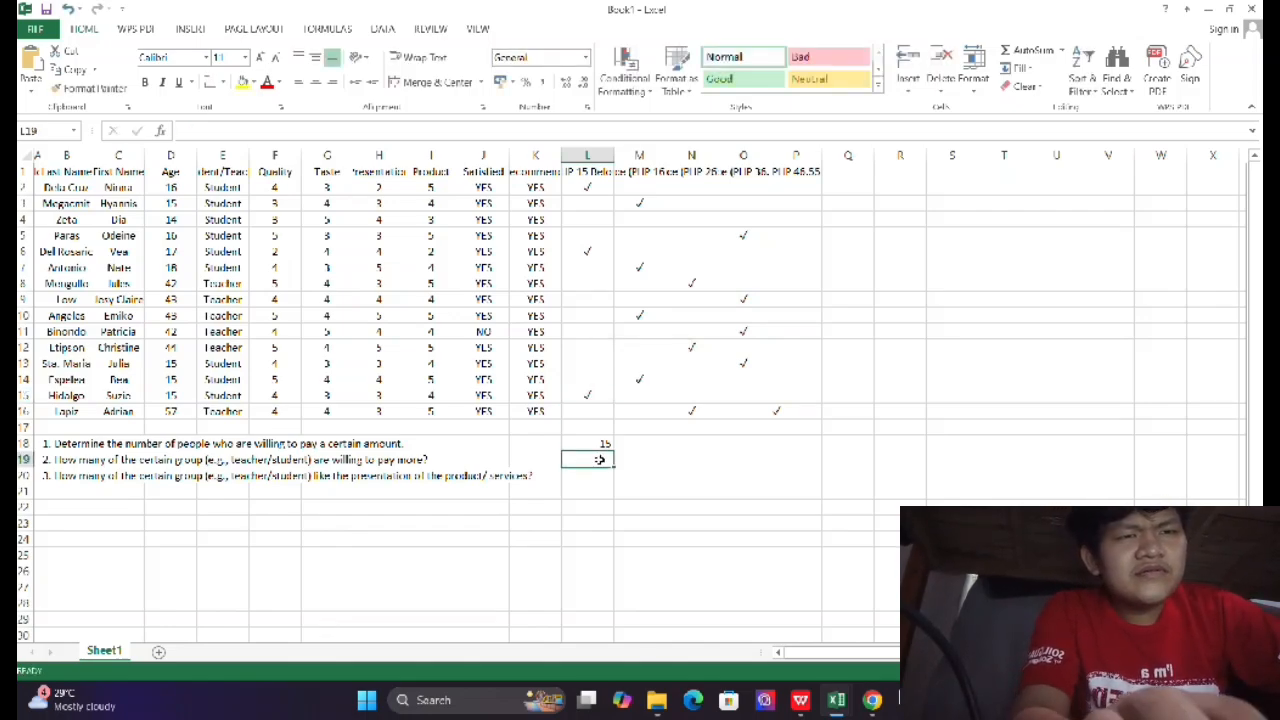
click(601, 474)
click(617, 470)
click(598, 462)
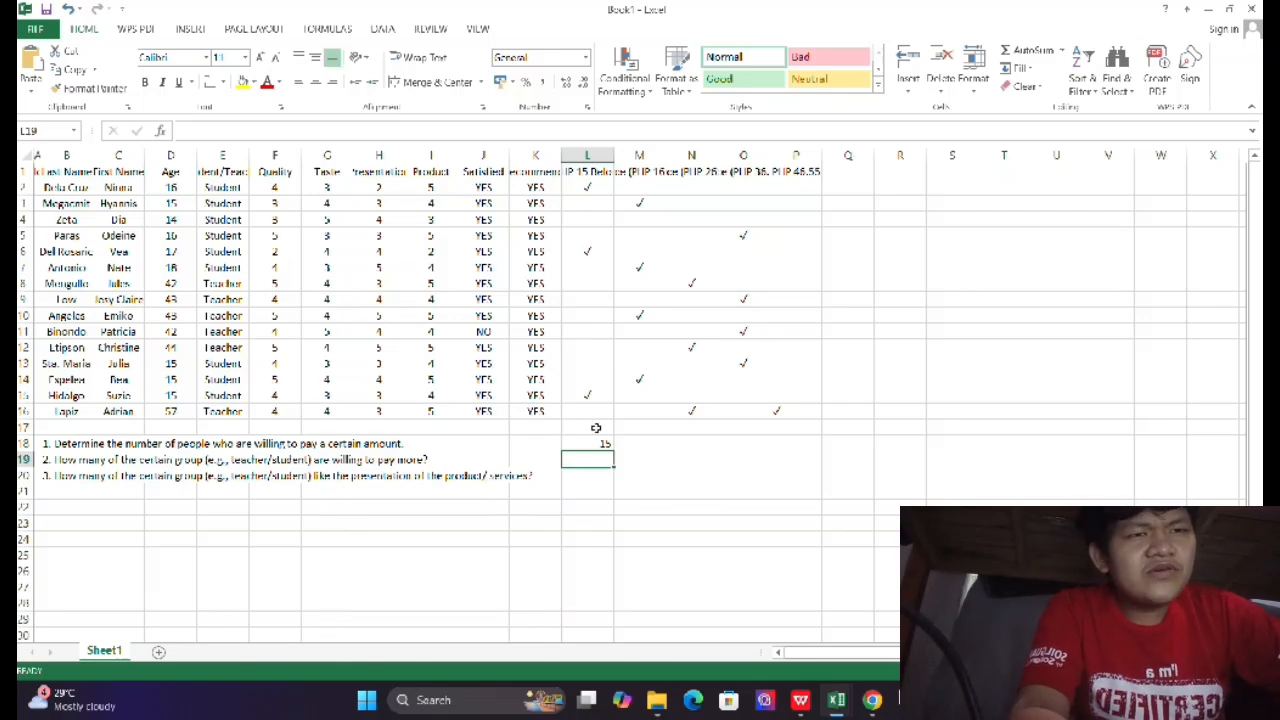
click(590, 441)
click(594, 424)
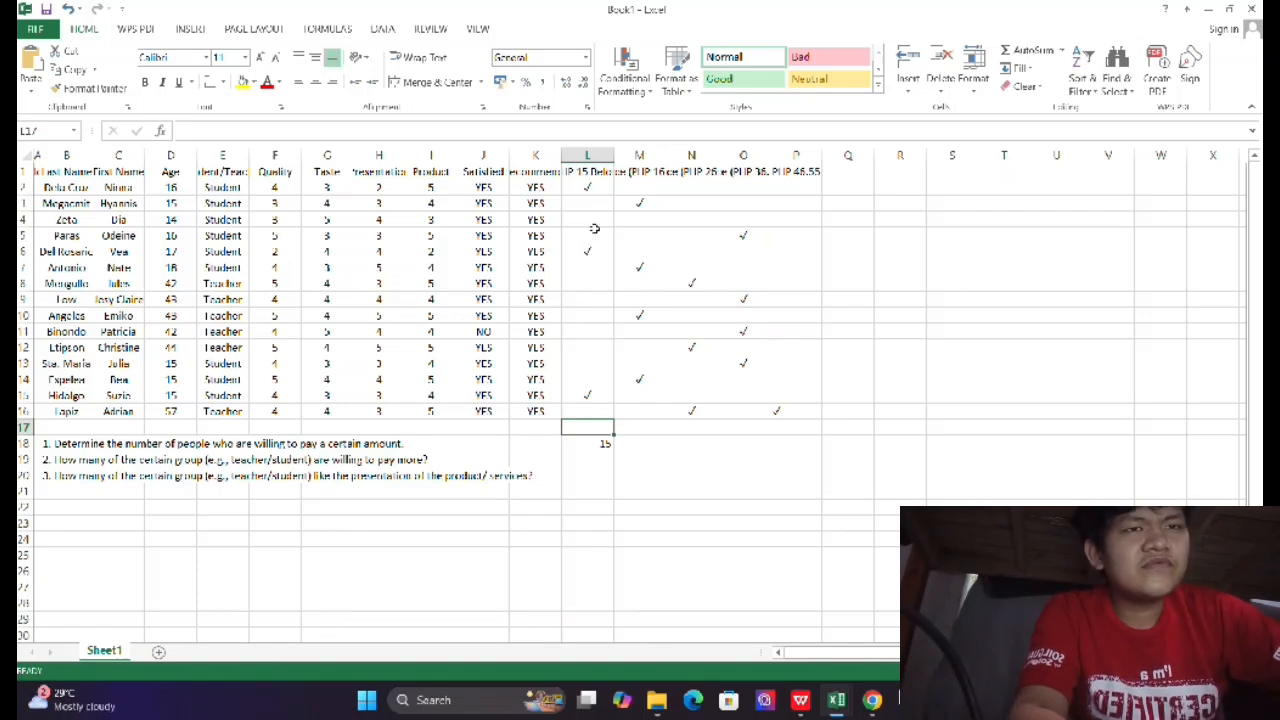
text(=)
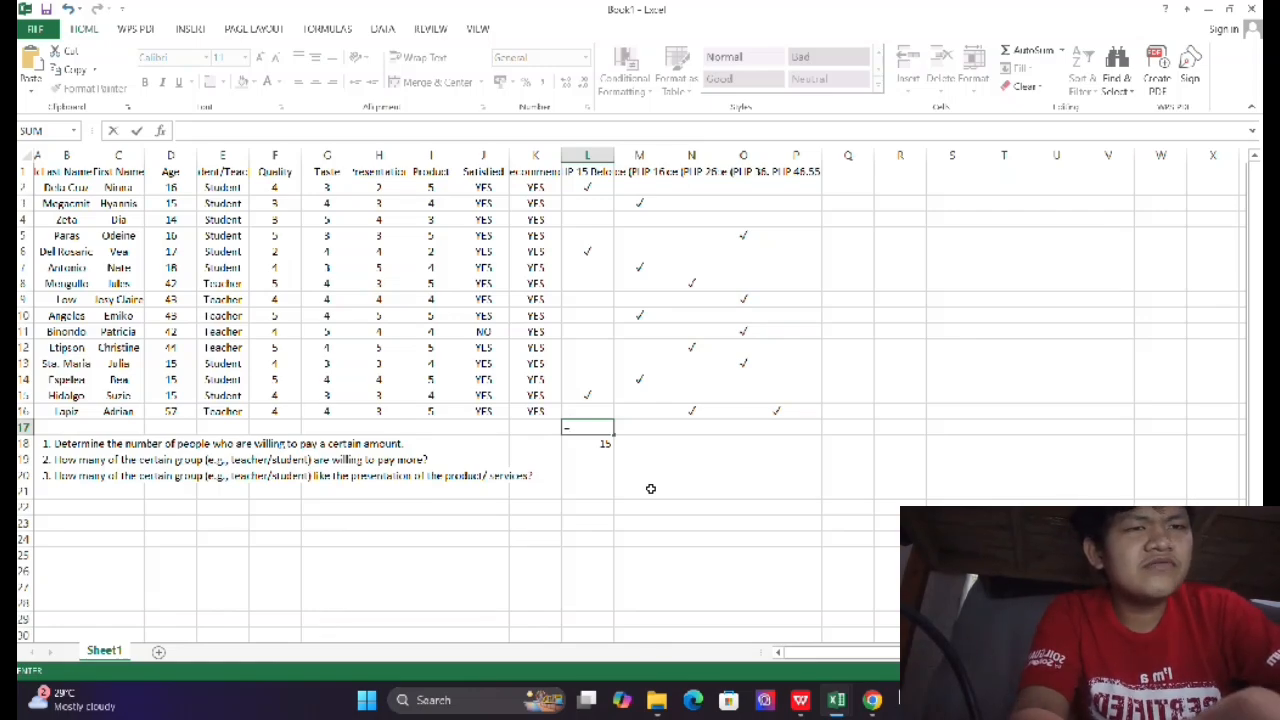
text(COUNTIF()
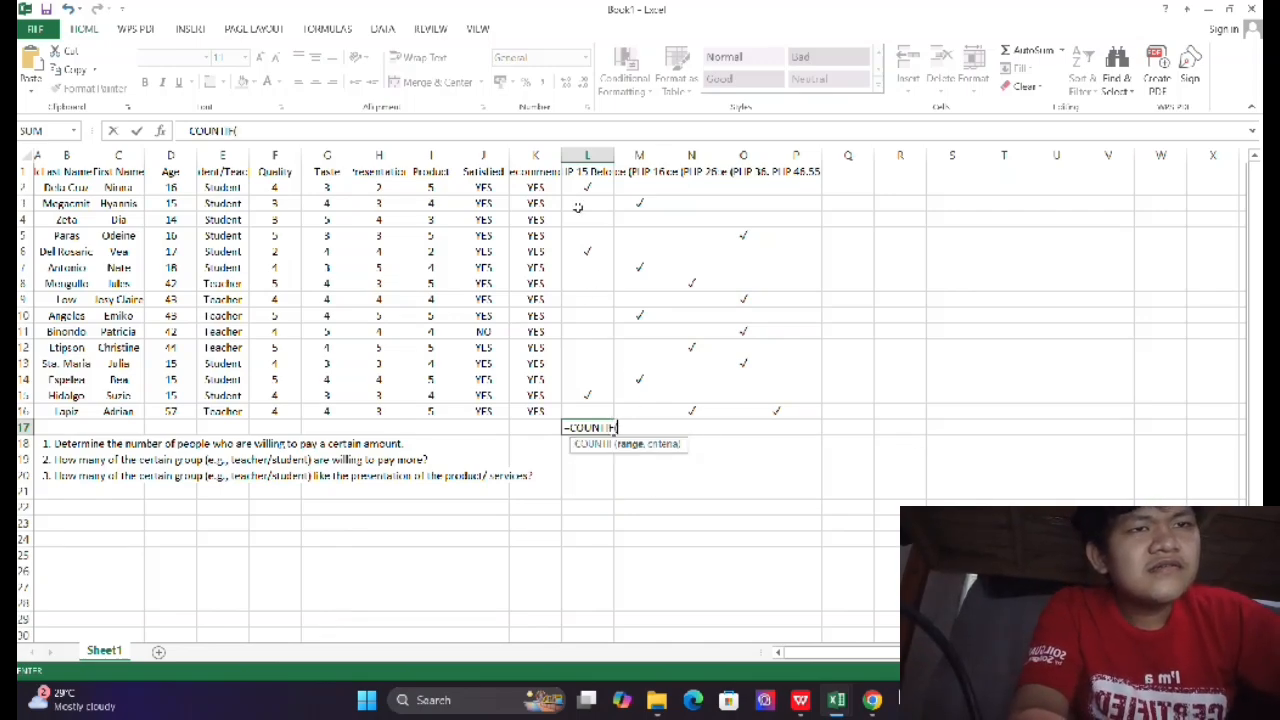
drag(580, 189, 588, 410)
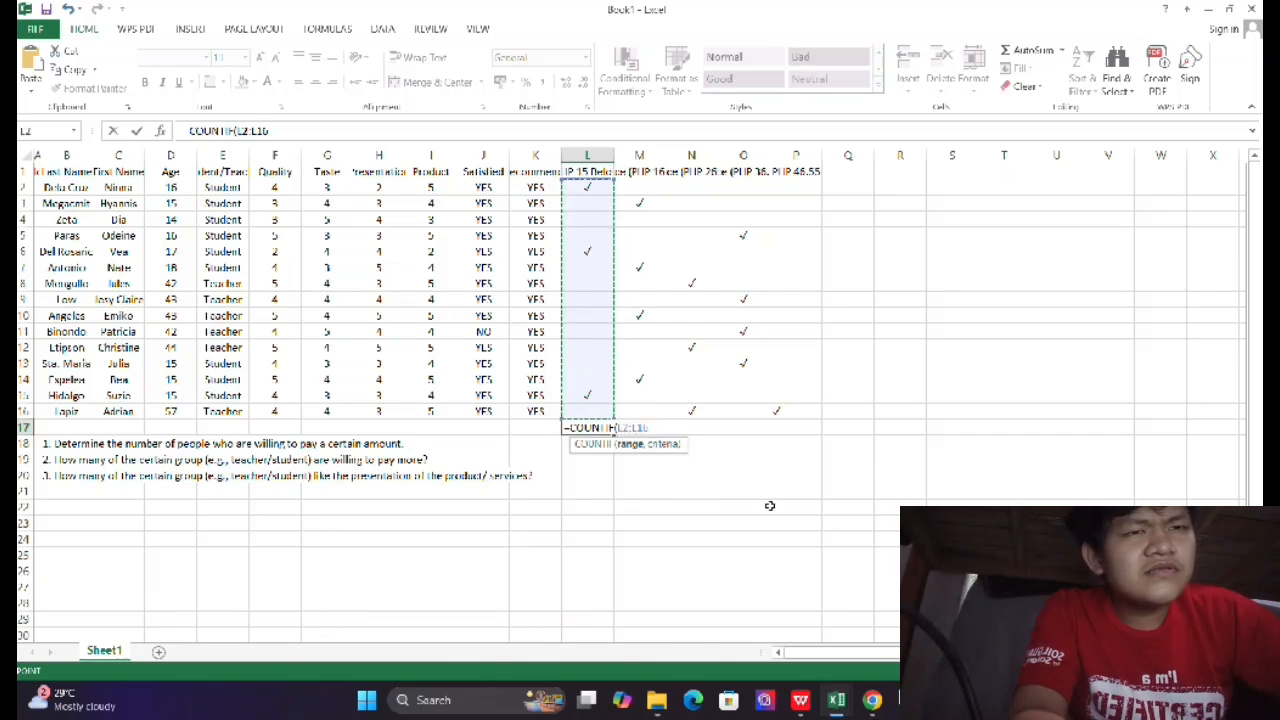
text(,"✓)
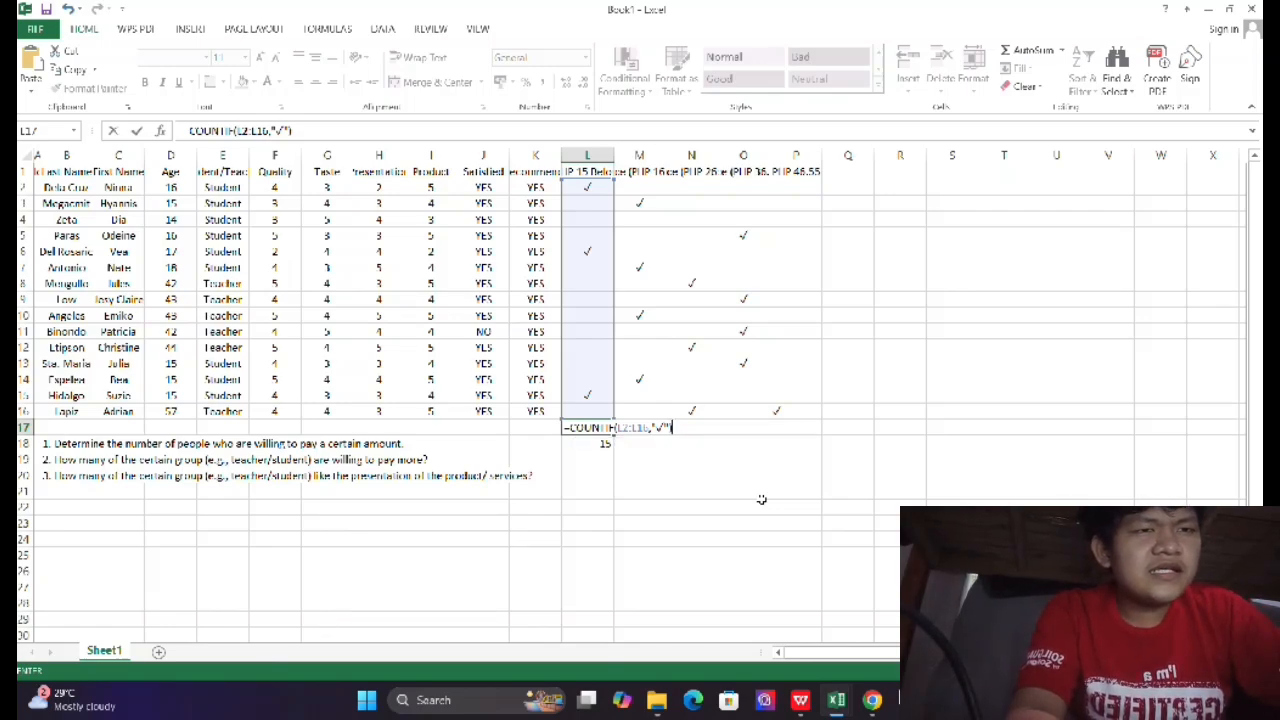
key(Return)
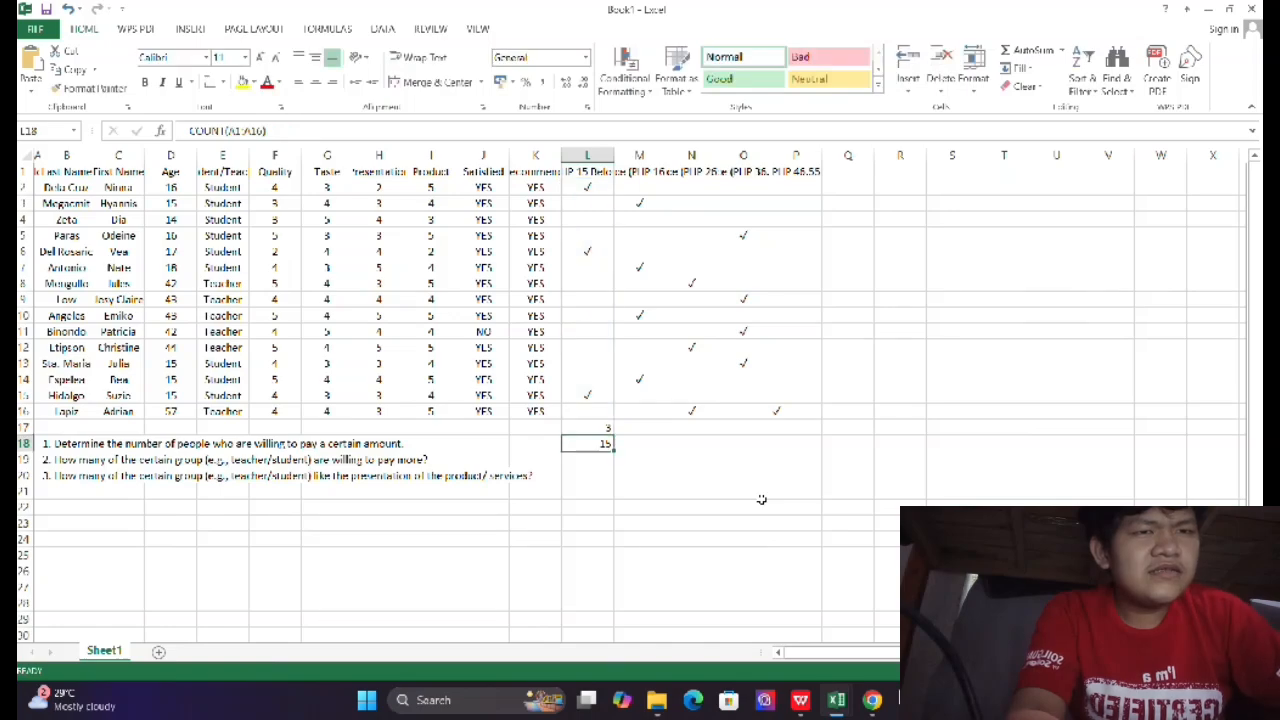
Compare the count in L17 with the check marks in column L, and inspect the start of the column M price range.
click(651, 428)
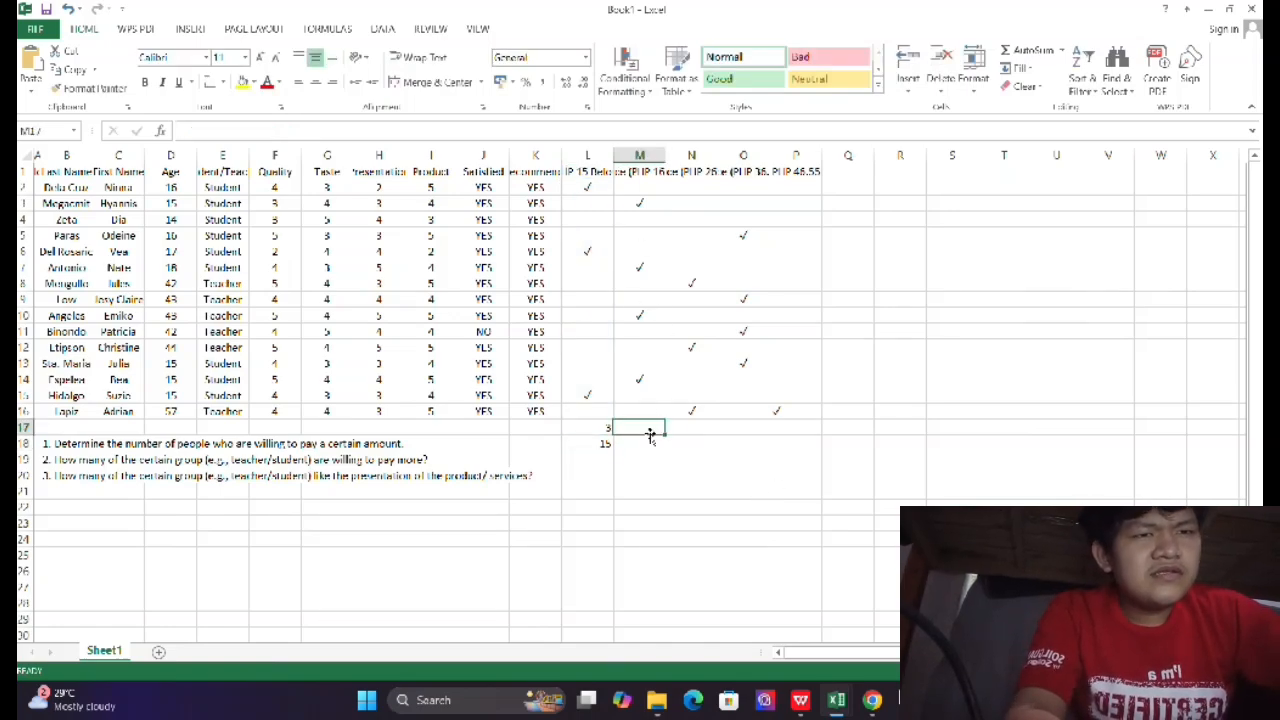
click(596, 428)
click(585, 193)
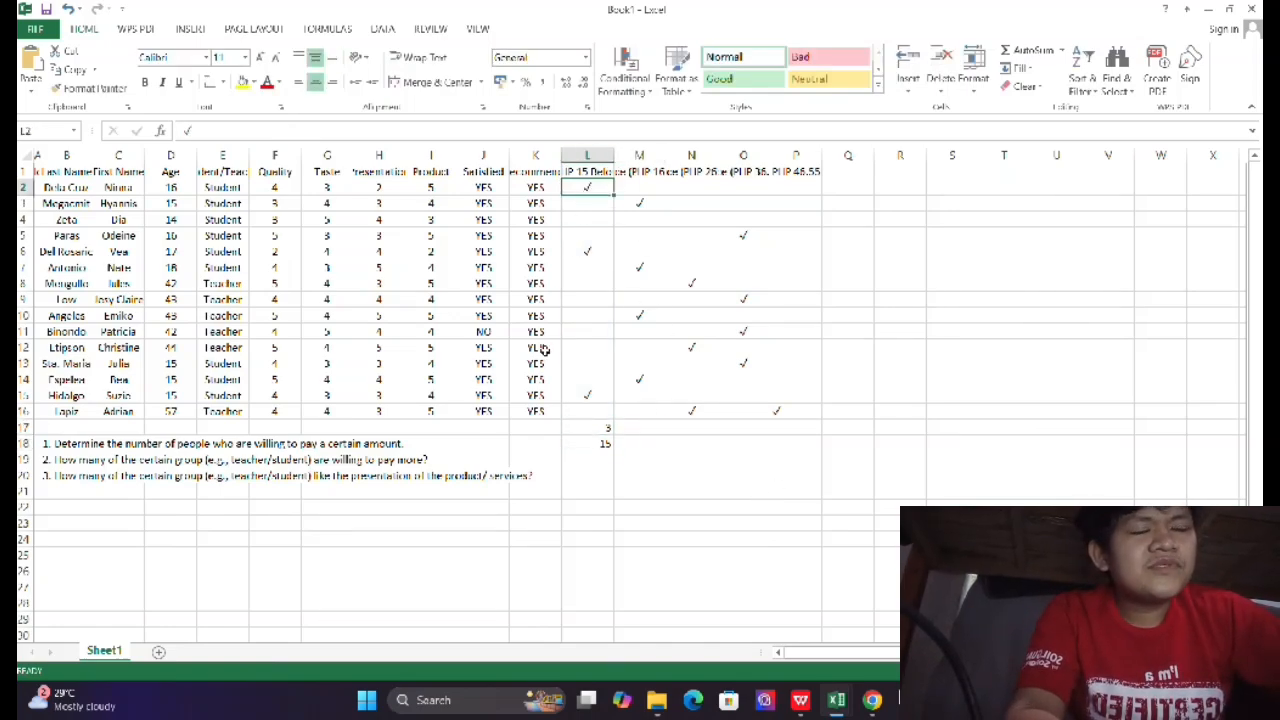
click(593, 252)
click(596, 428)
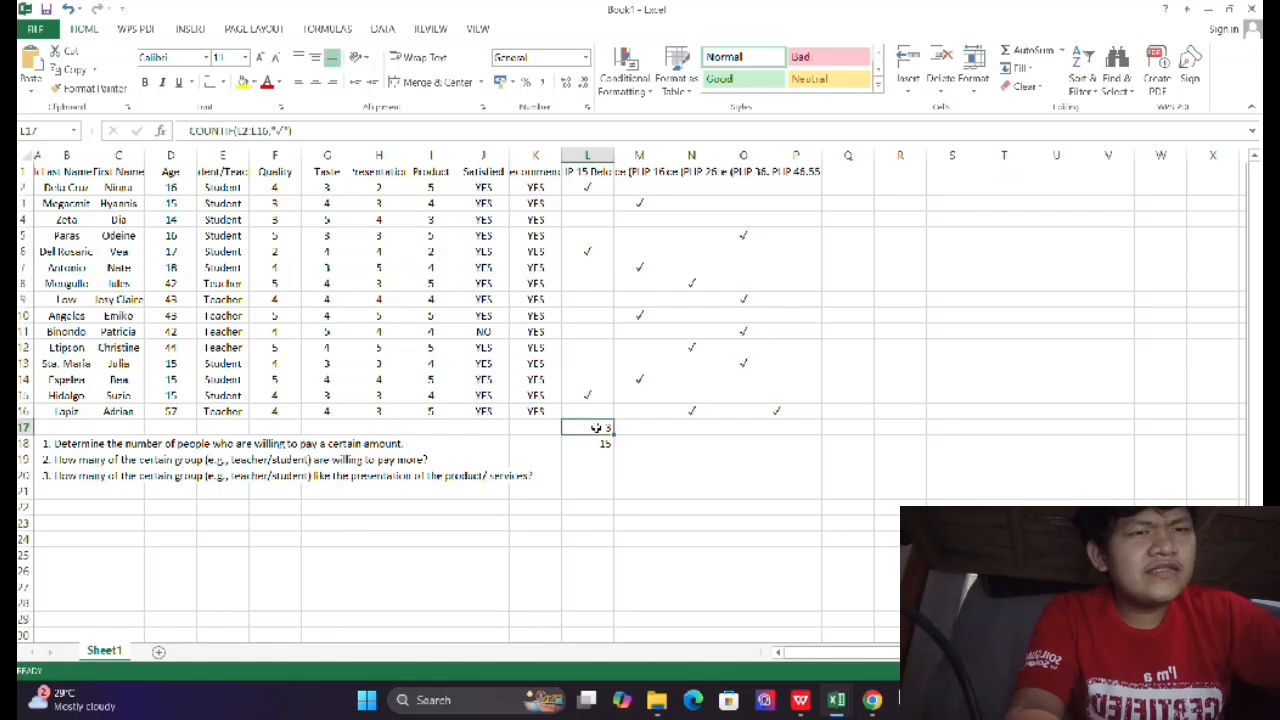
click(642, 431)
click(598, 431)
click(598, 397)
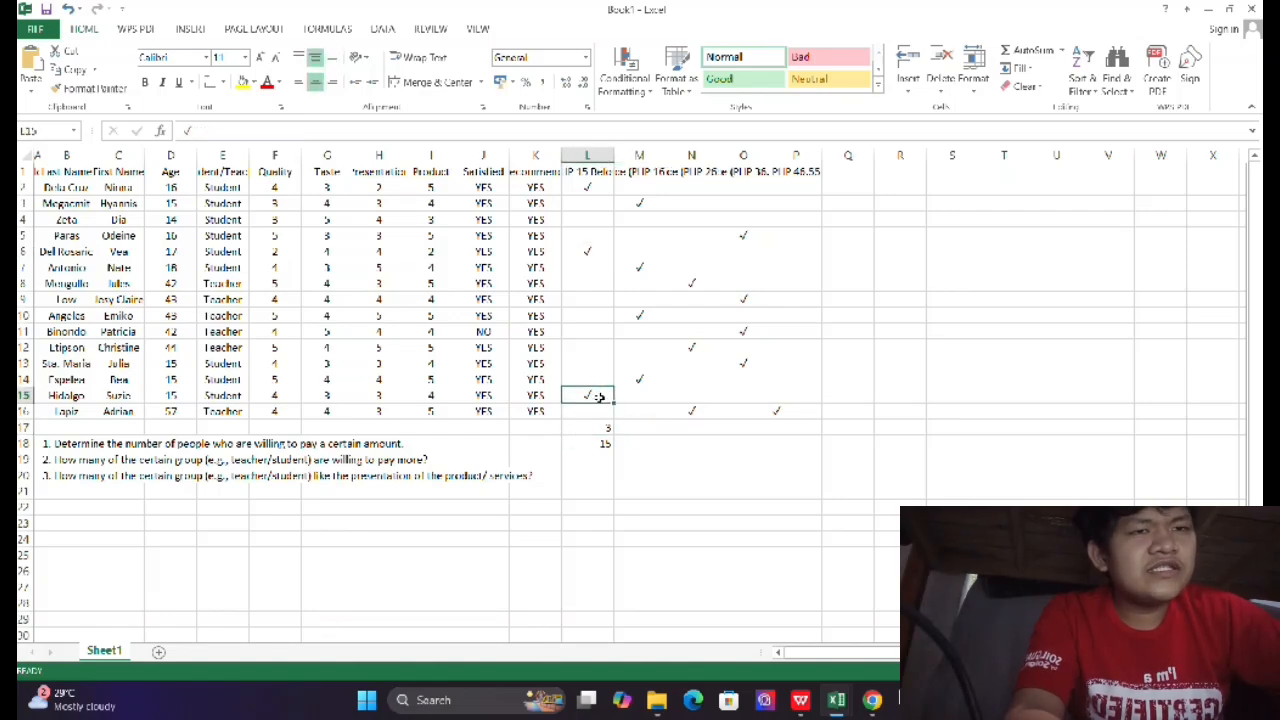
click(640, 240)
click(643, 192)
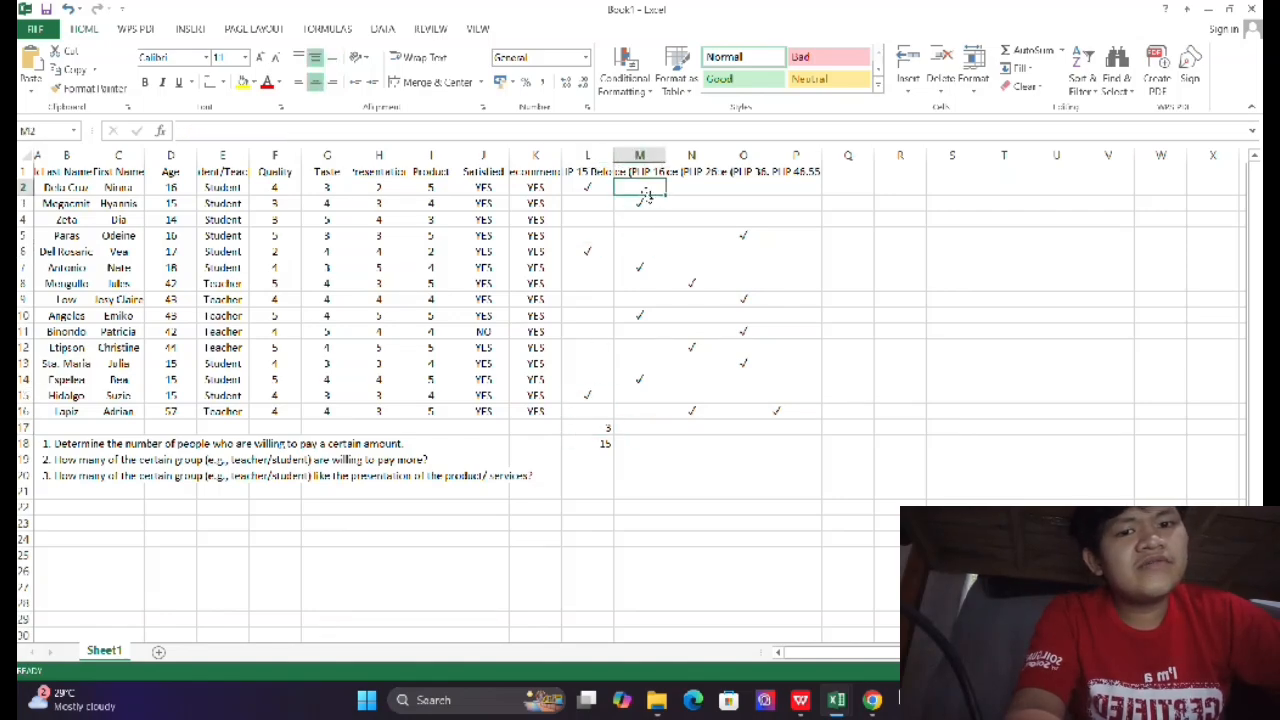
click(636, 245)
click(646, 190)
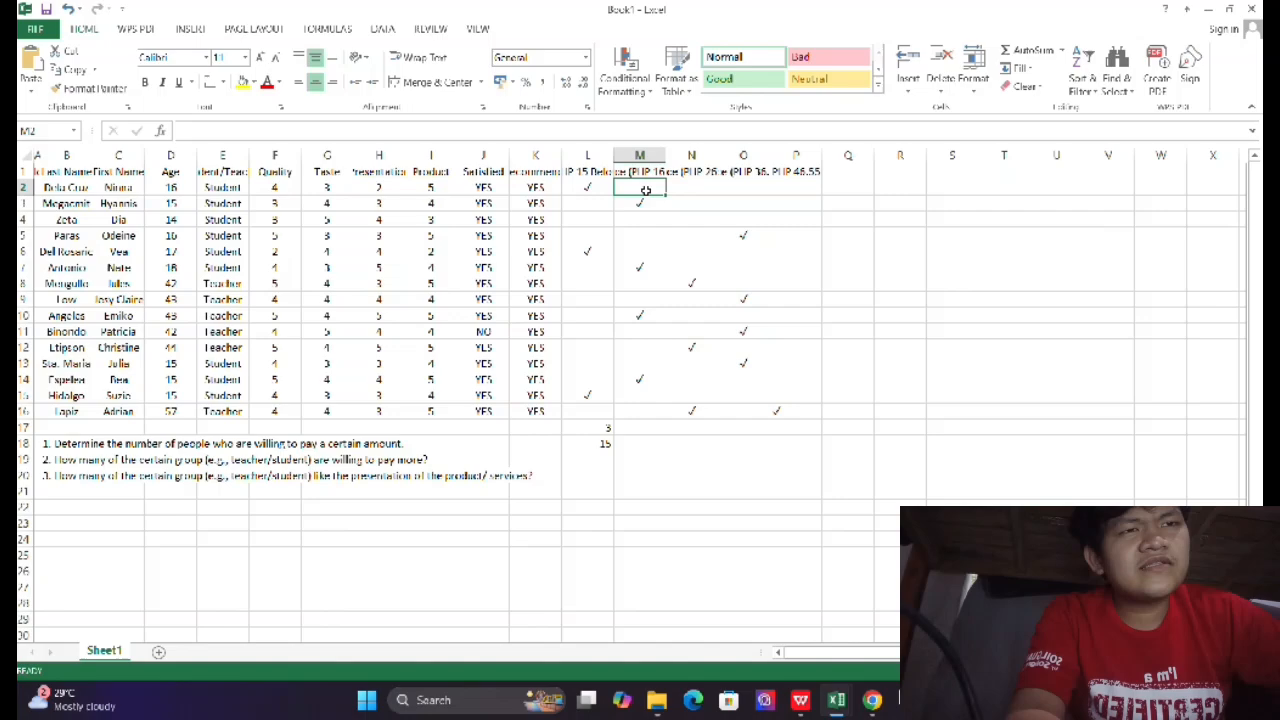
Enter =COUNTIF(M2:M16,"✓") in cell M17 to count the check marks of the second price range.
click(641, 428)
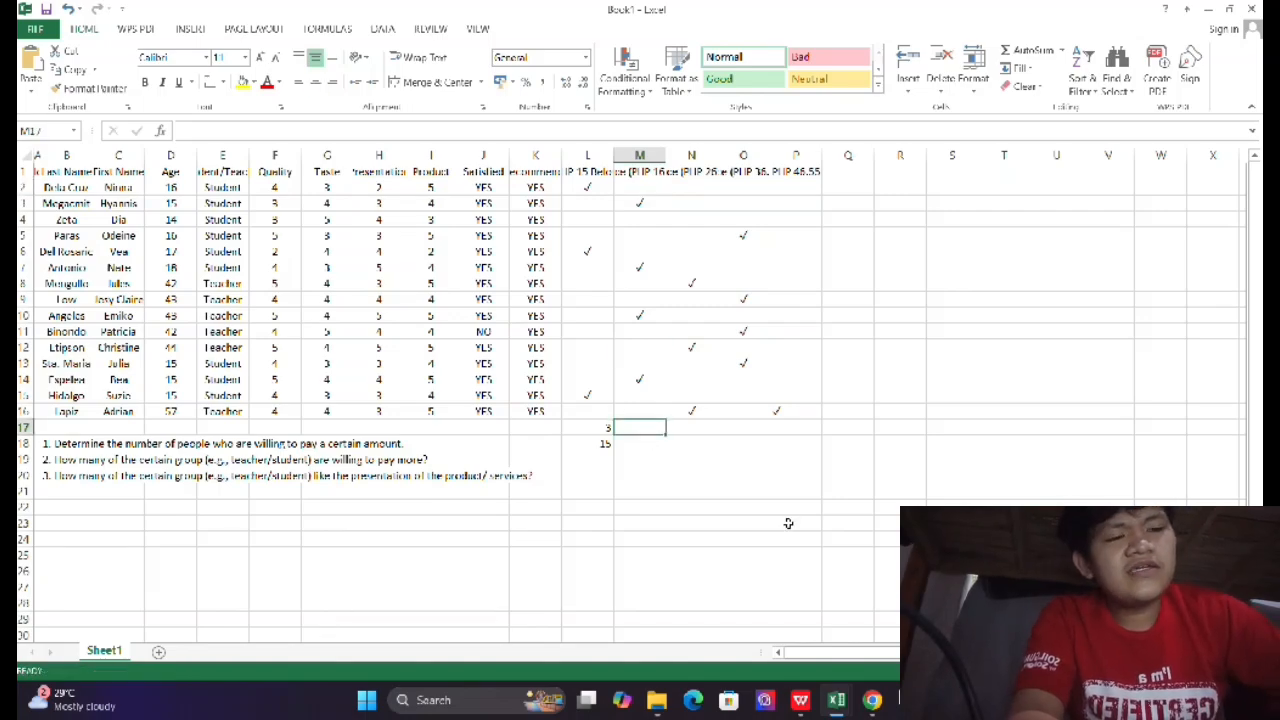
text(==COUNTIF()
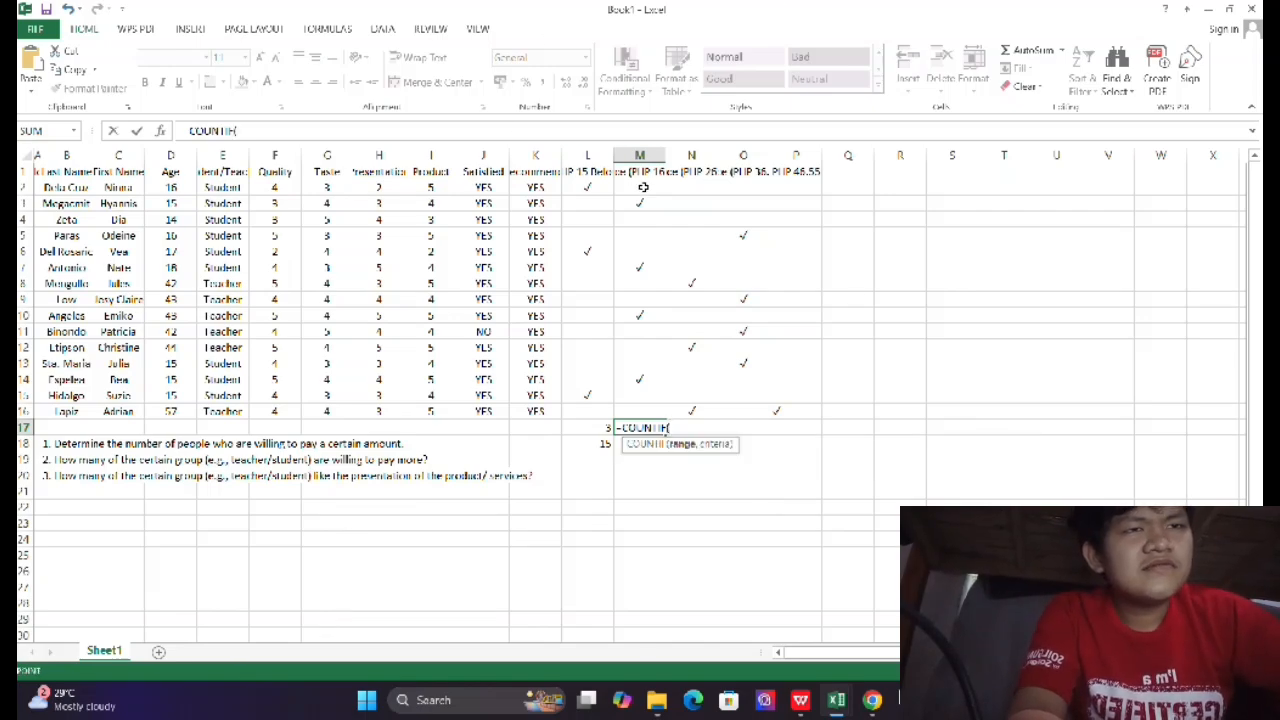
drag(643, 187, 650, 411)
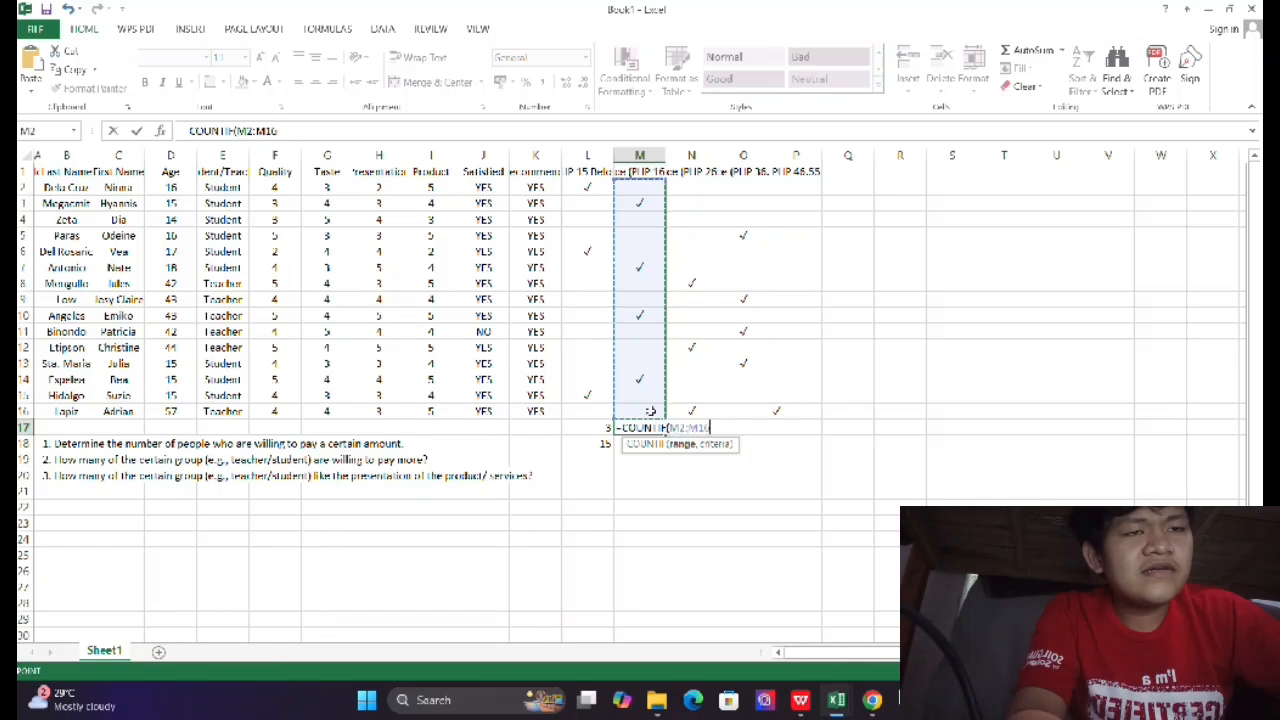
text(,)
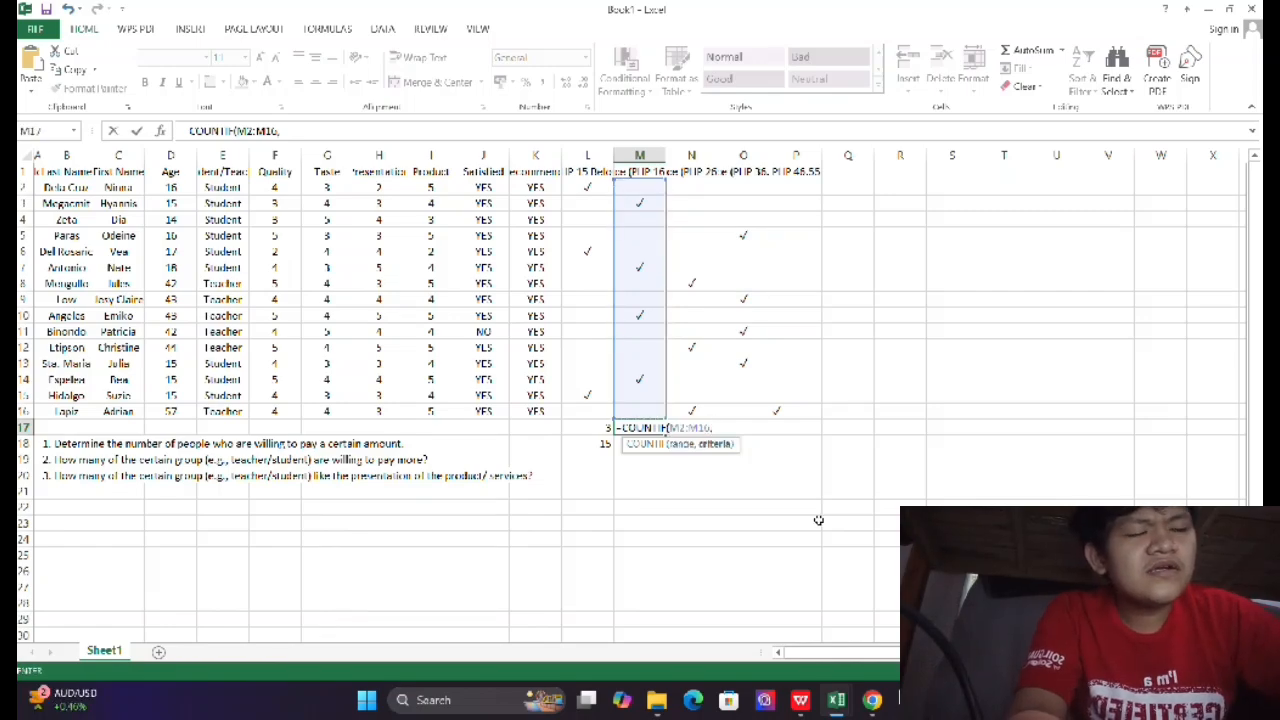
text("✓)
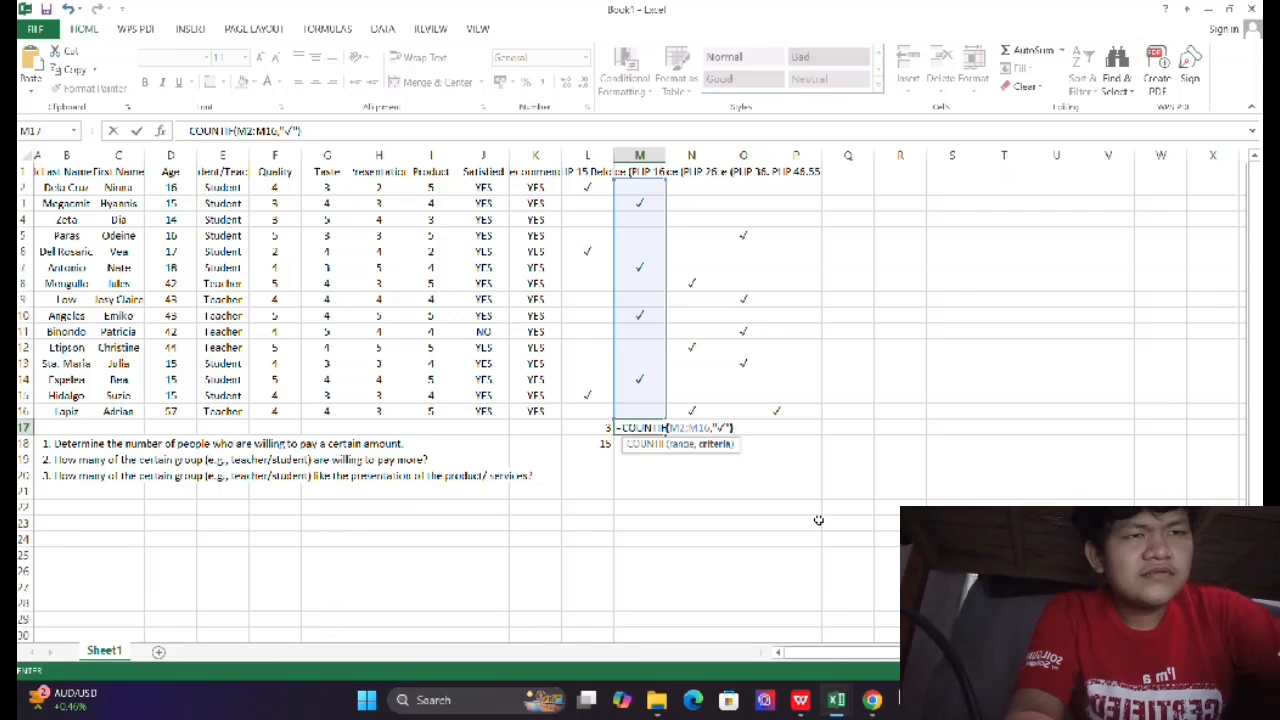
key(Return)
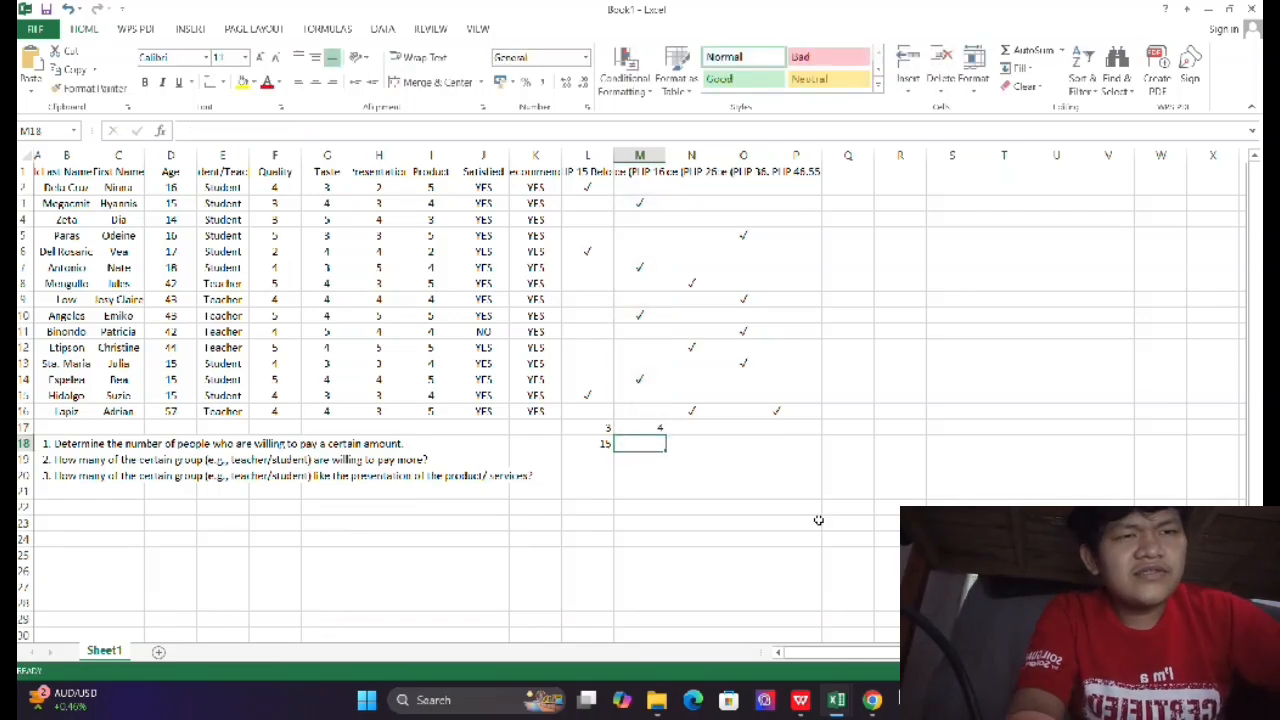
Enter =COUNTIF(N2:N16,"✓") in cell N17 to count the check marks of the third price range.
click(703, 430)
text(=)
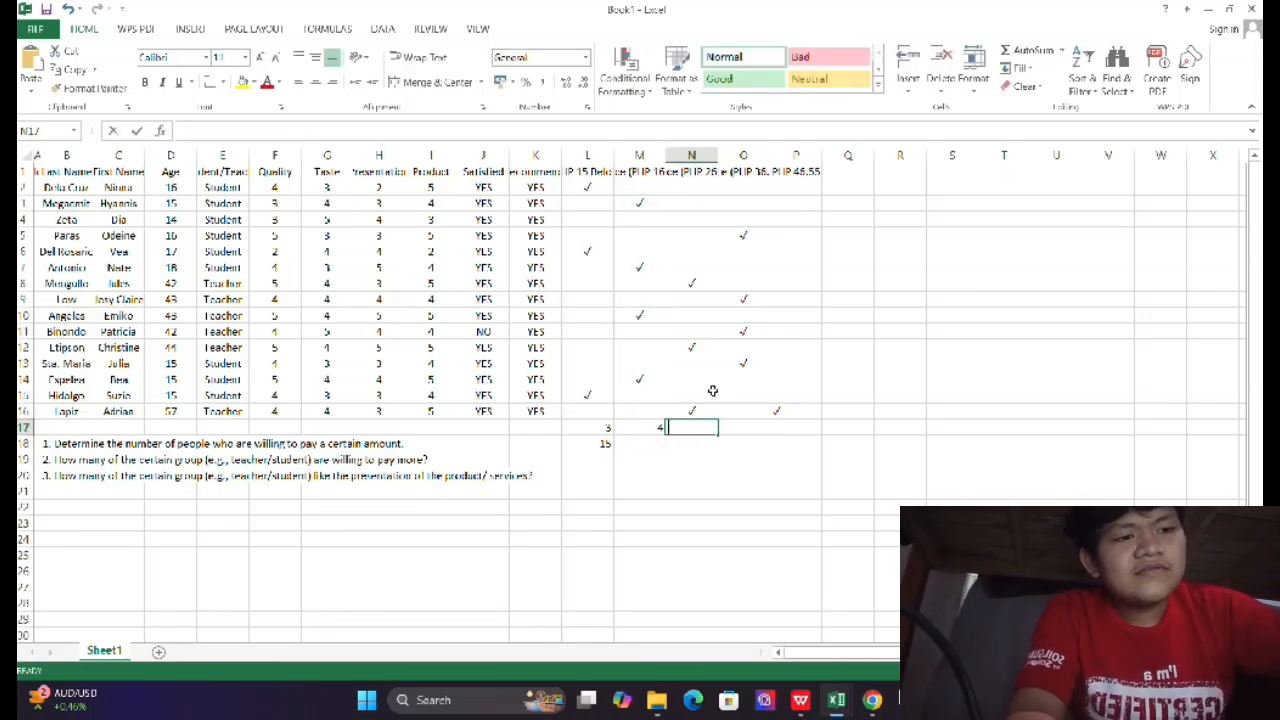
text(COUNTIF)
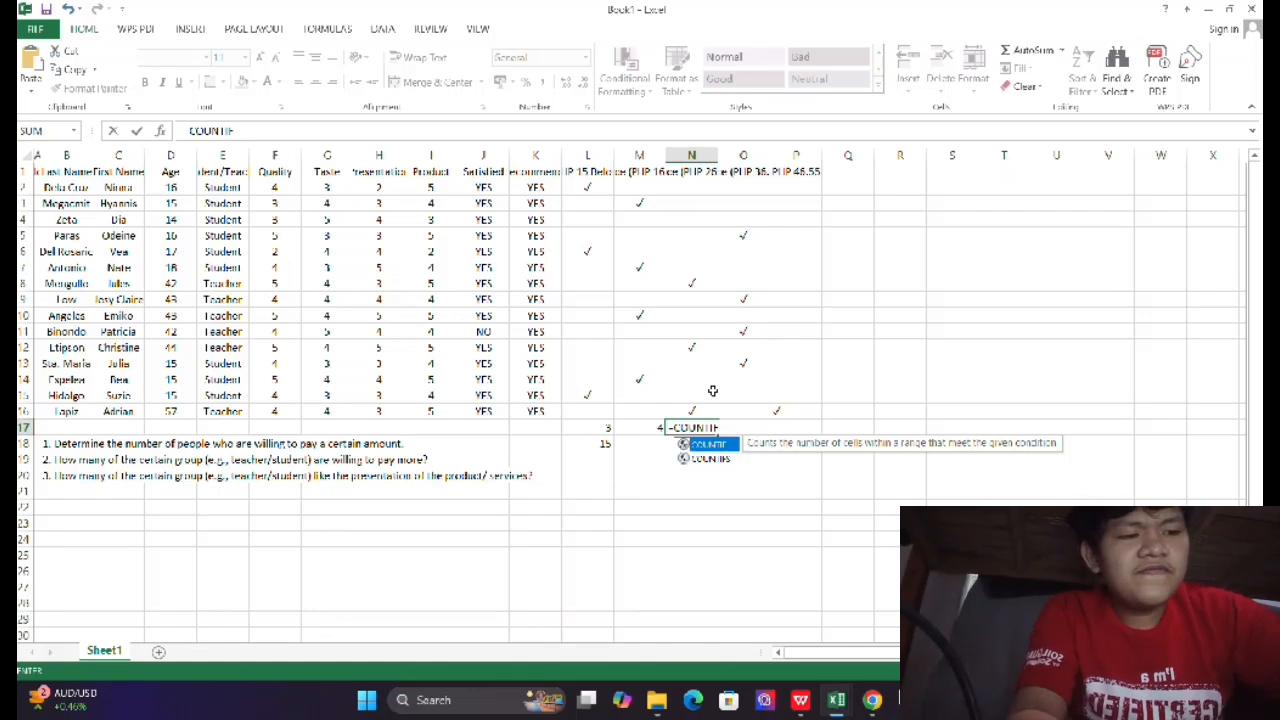
text(()
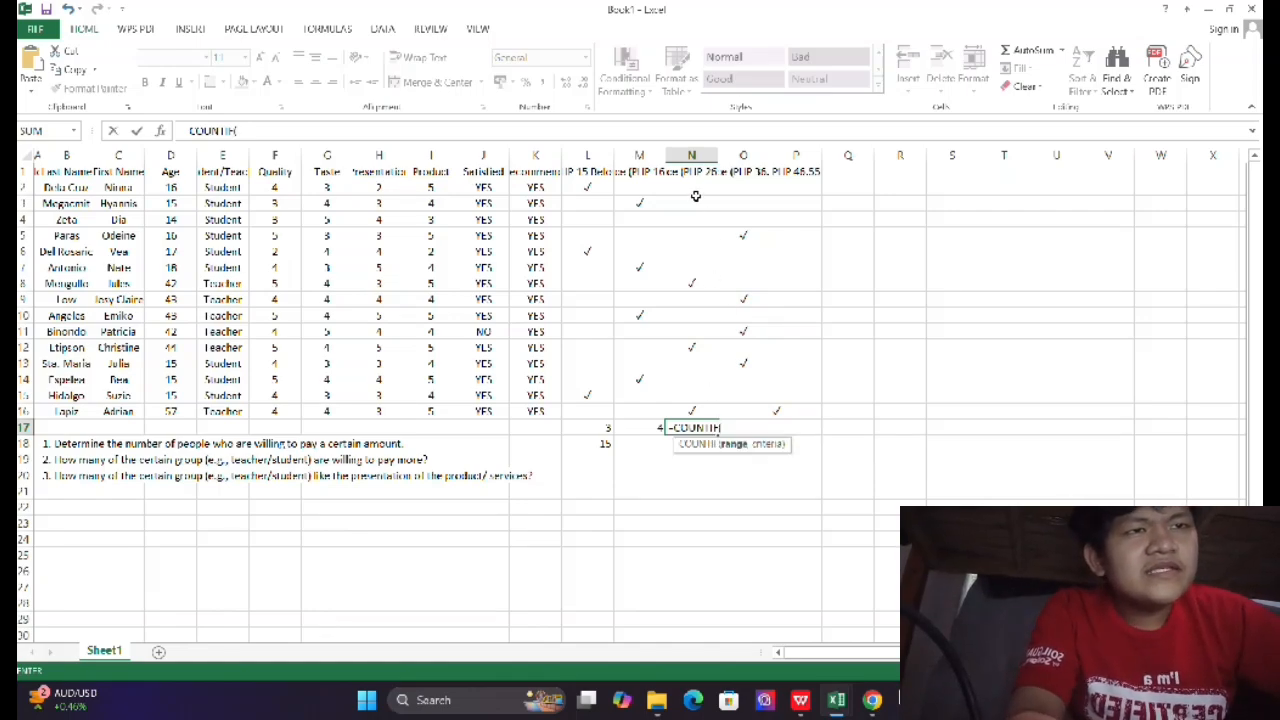
drag(696, 196, 694, 413)
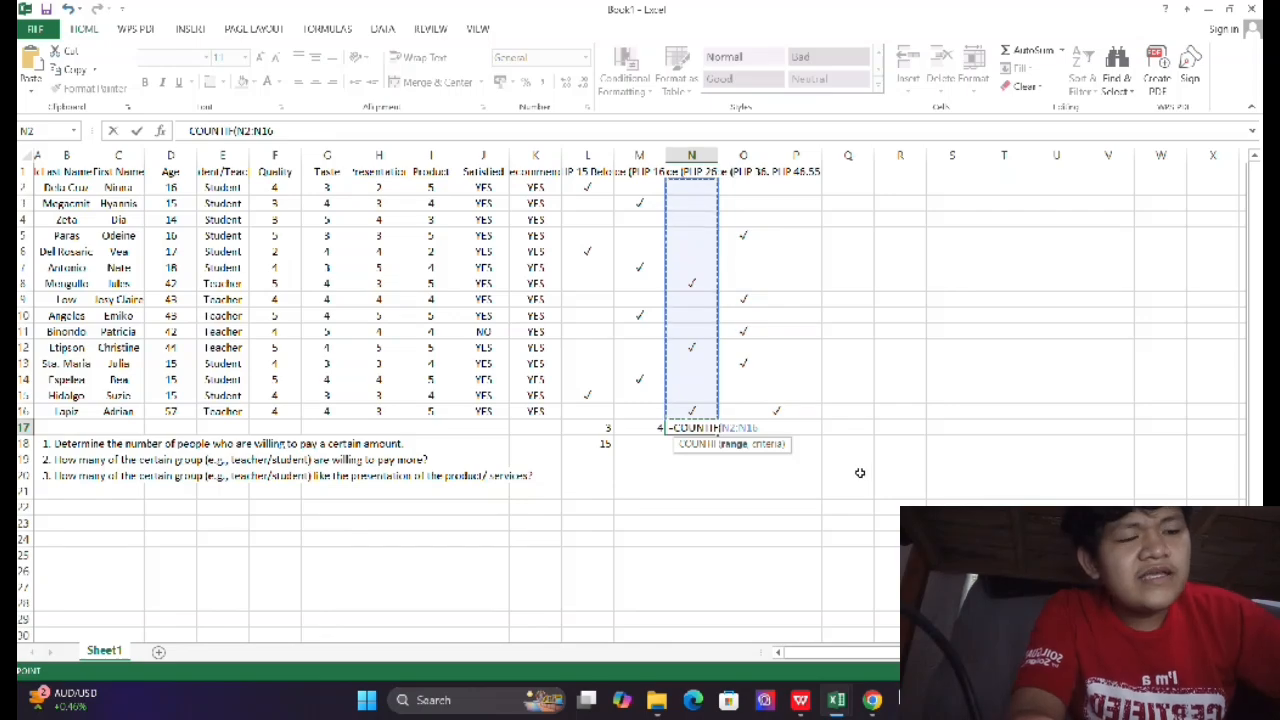
text(,)
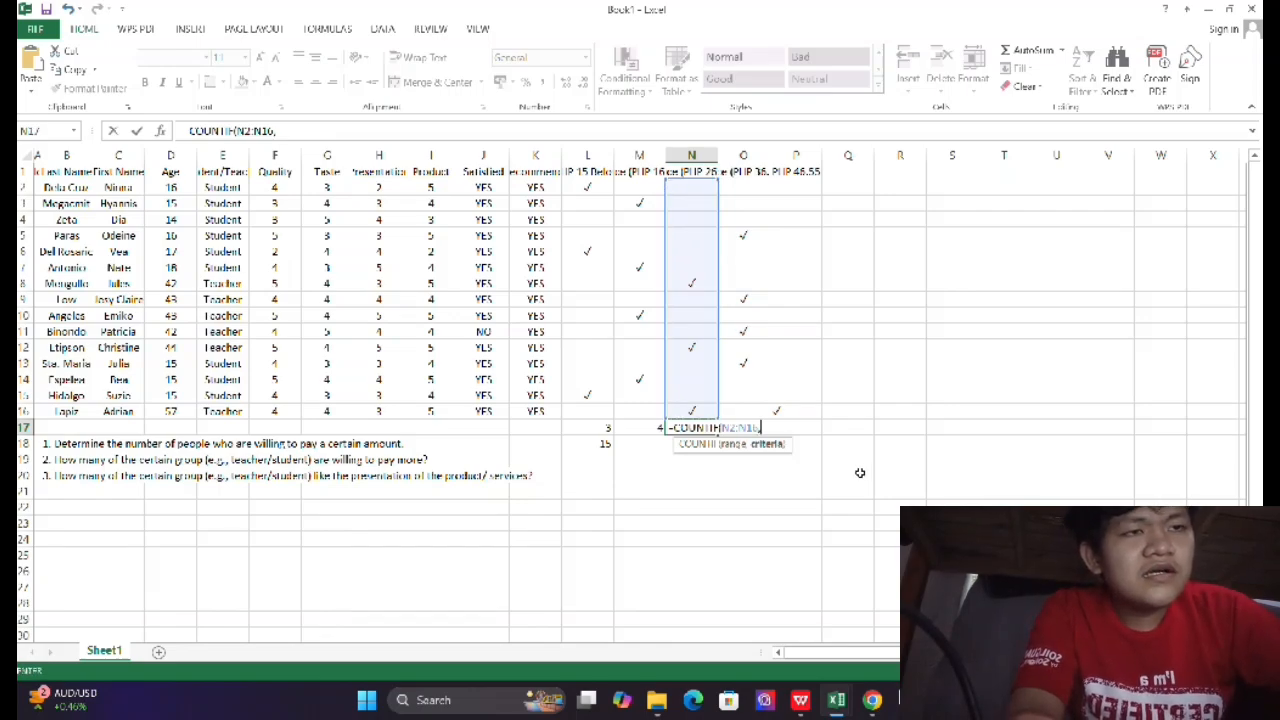
text(")
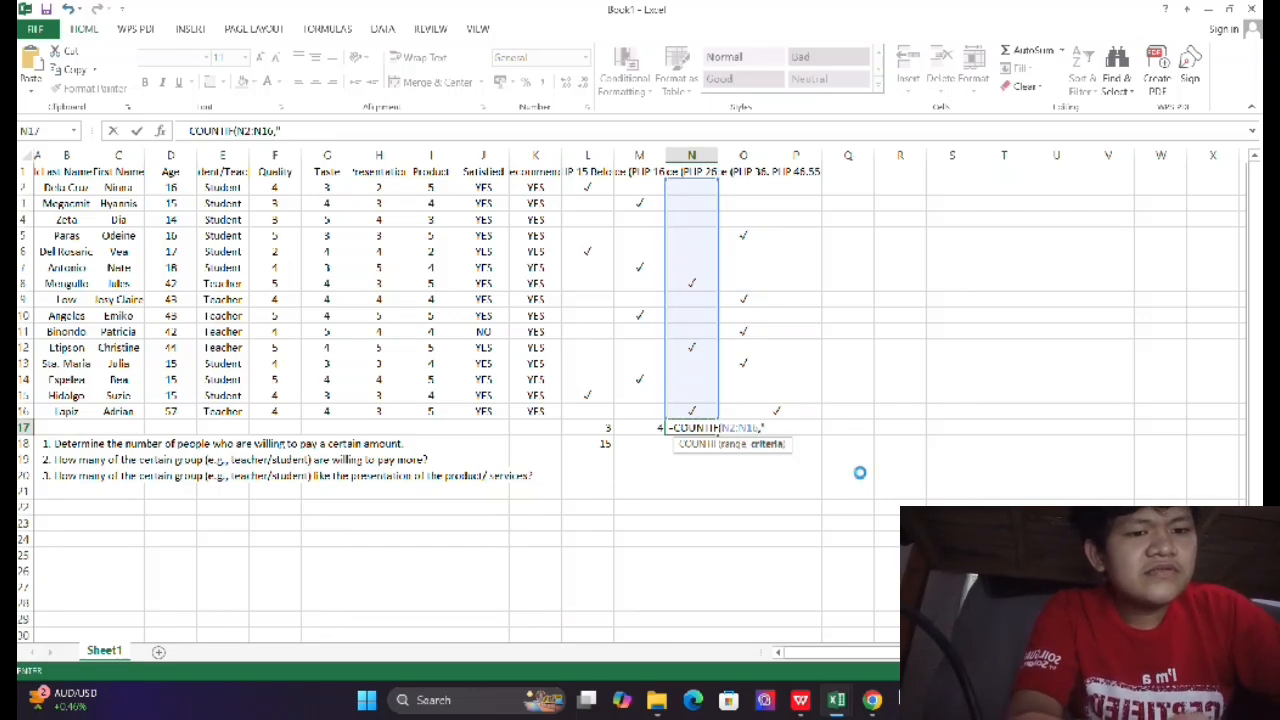
text(√)
text())
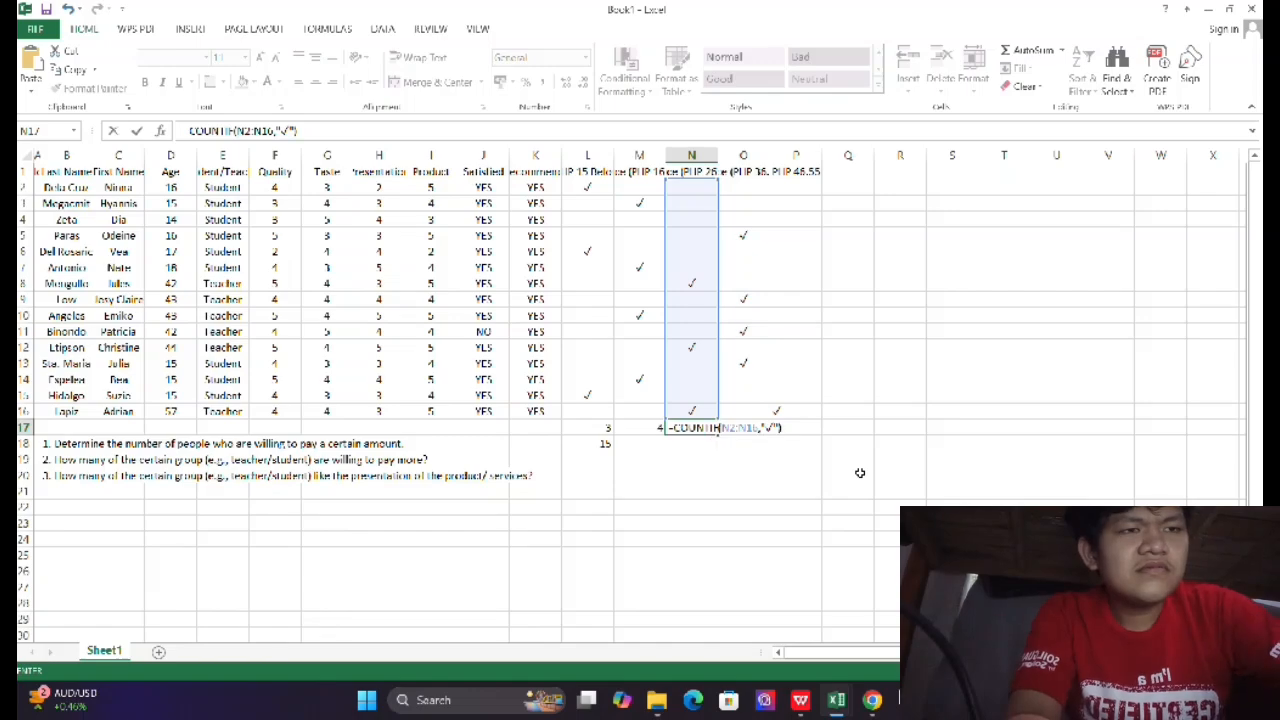
key(Return)
Enter =COUNTIF(O2:O16,"✓") in cell O17 to count the check marks of the fourth price range.
click(752, 430)
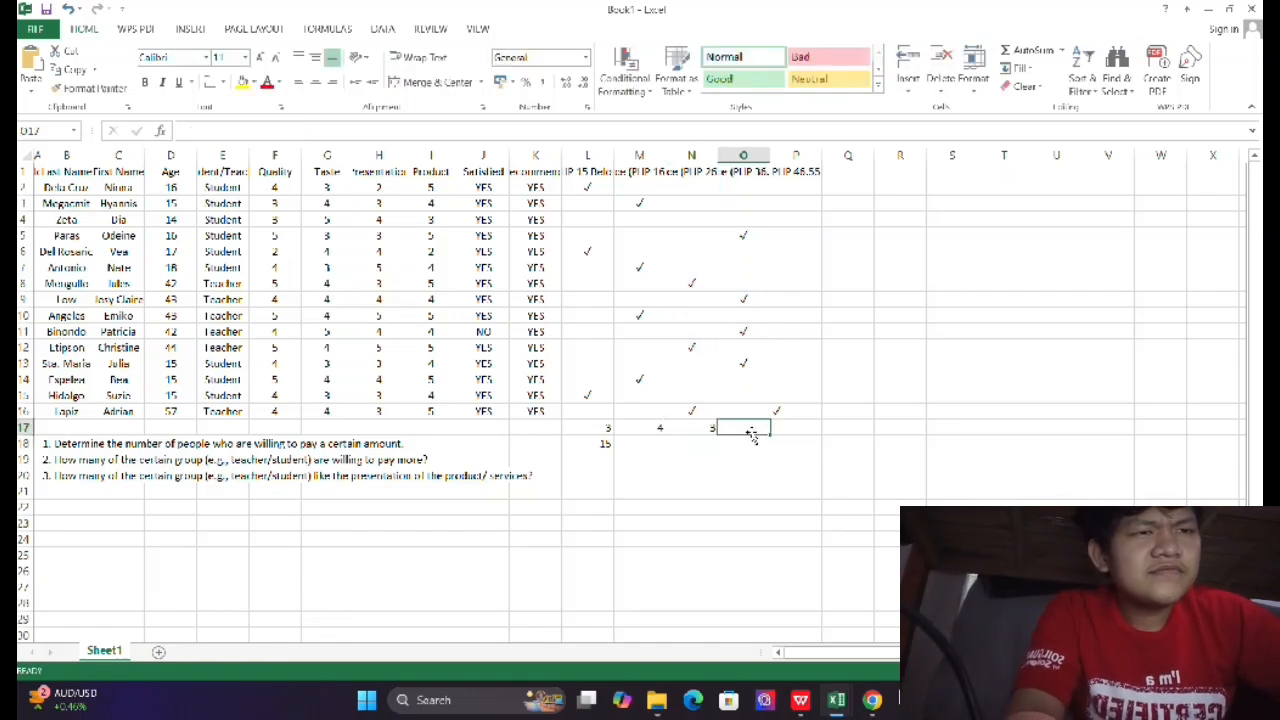
click(750, 191)
click(746, 429)
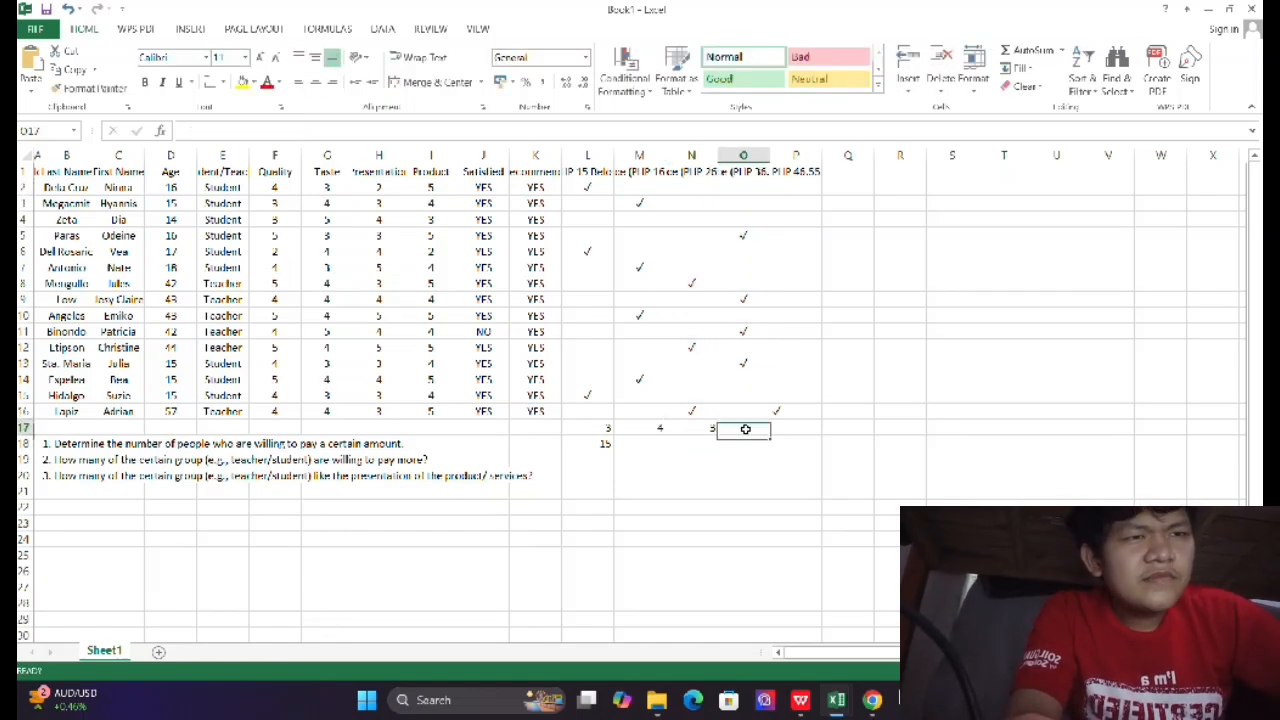
text(=COUNT)
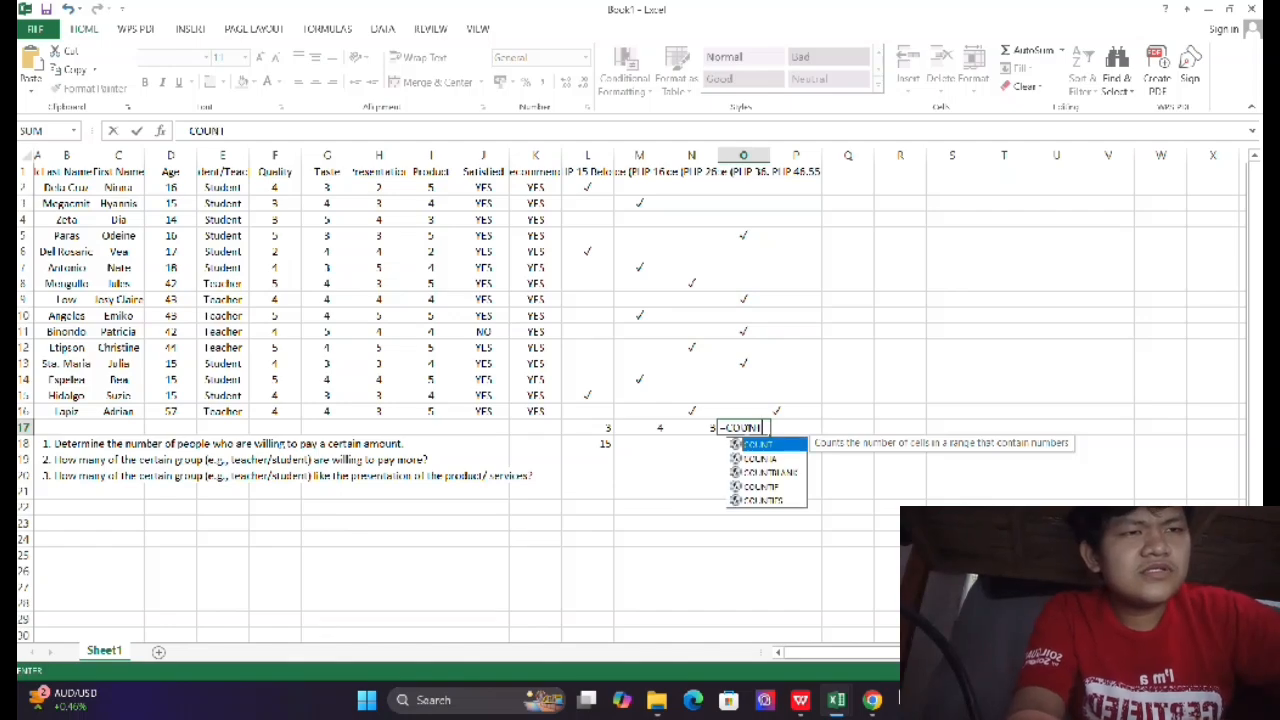
text(IF)
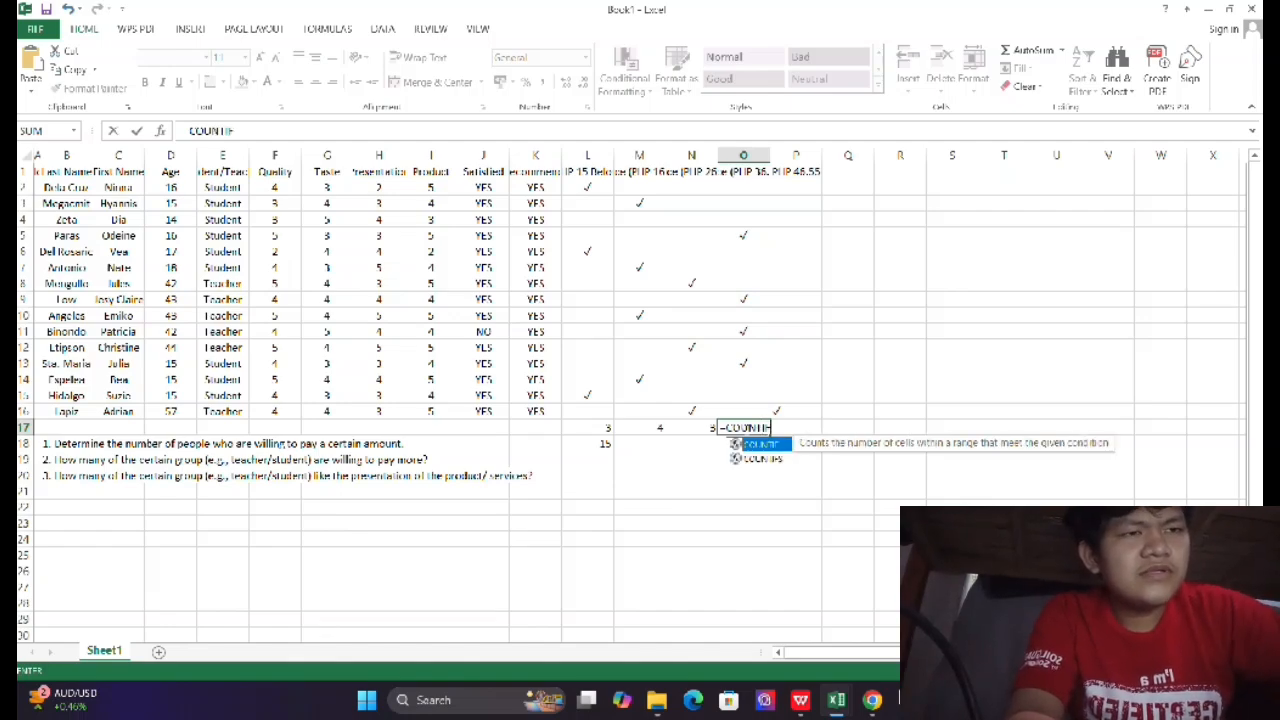
text(()
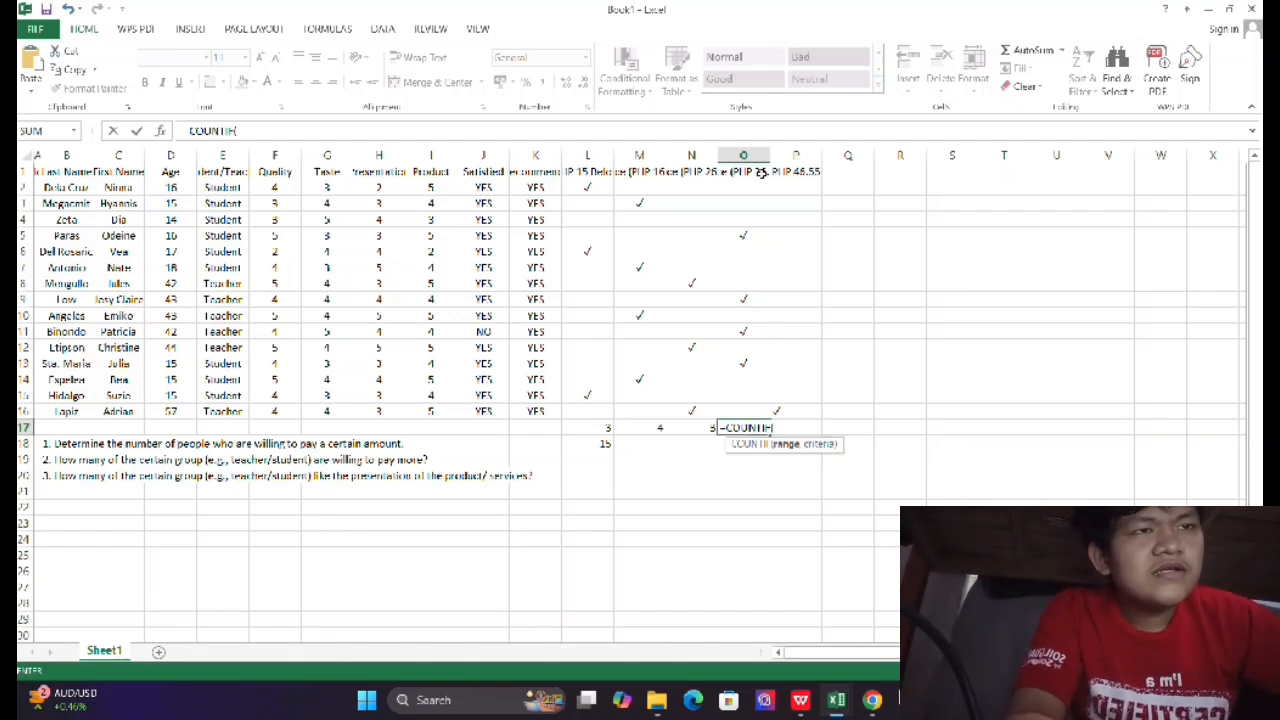
drag(748, 182, 769, 408)
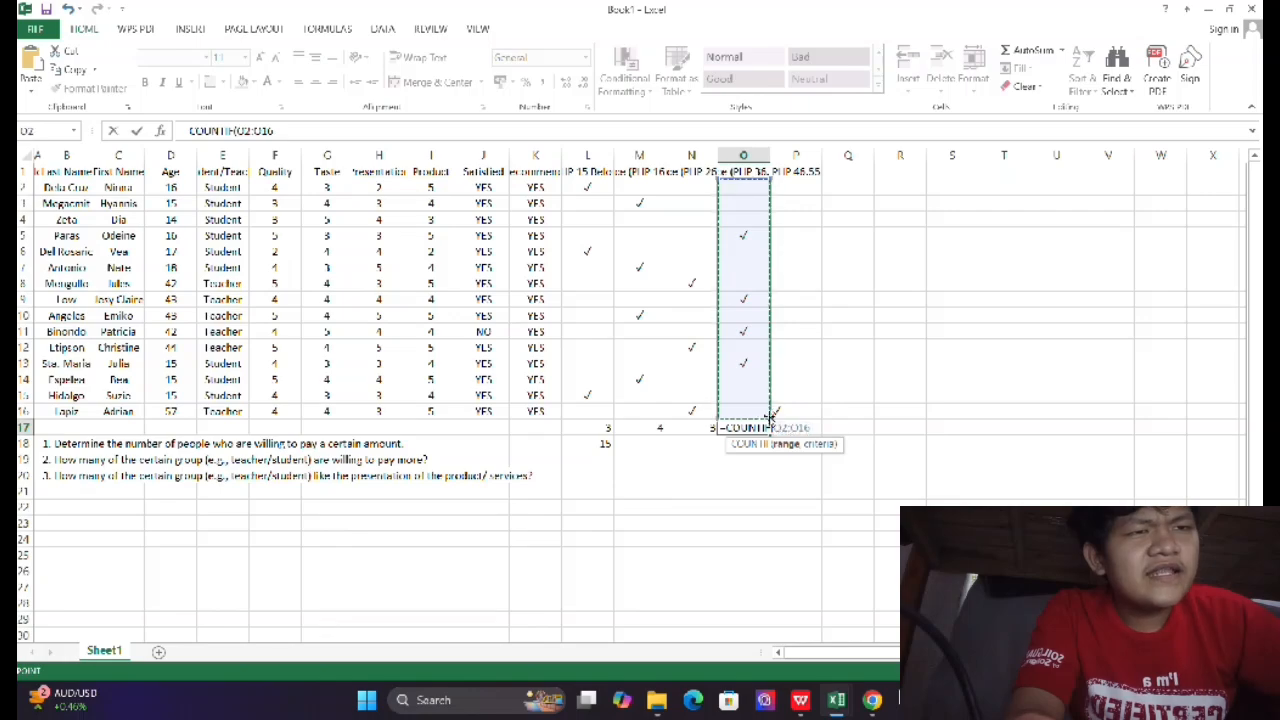
text(,"✓)
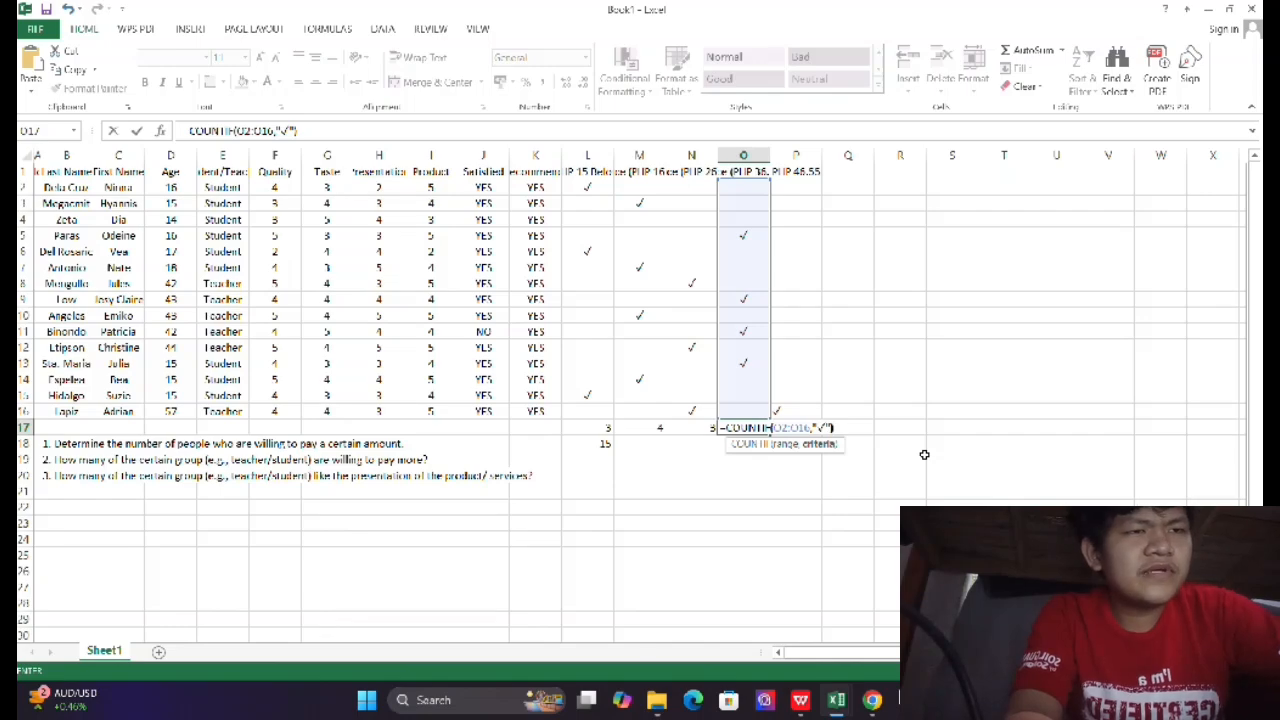
text("√"))
key(Return)
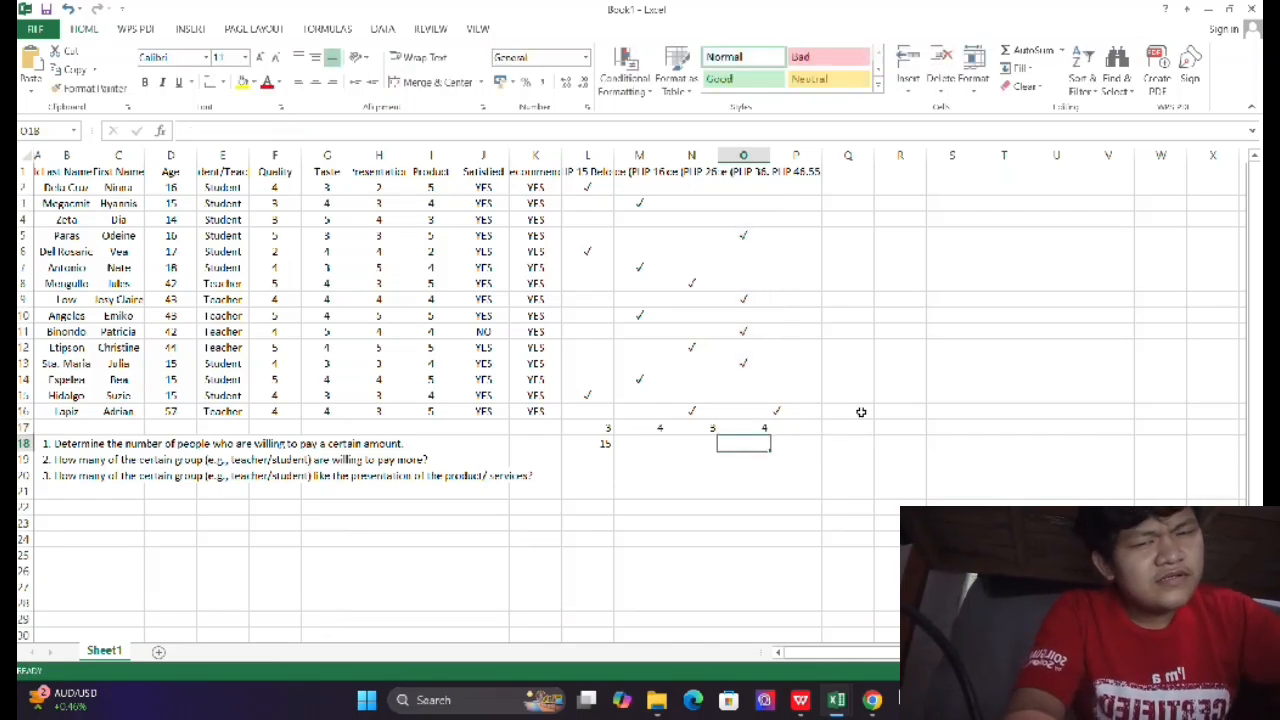
Enter =COUNTIF(P2:P16,"✓") in cell P17 to count the check marks of the last price range.
click(796, 430)
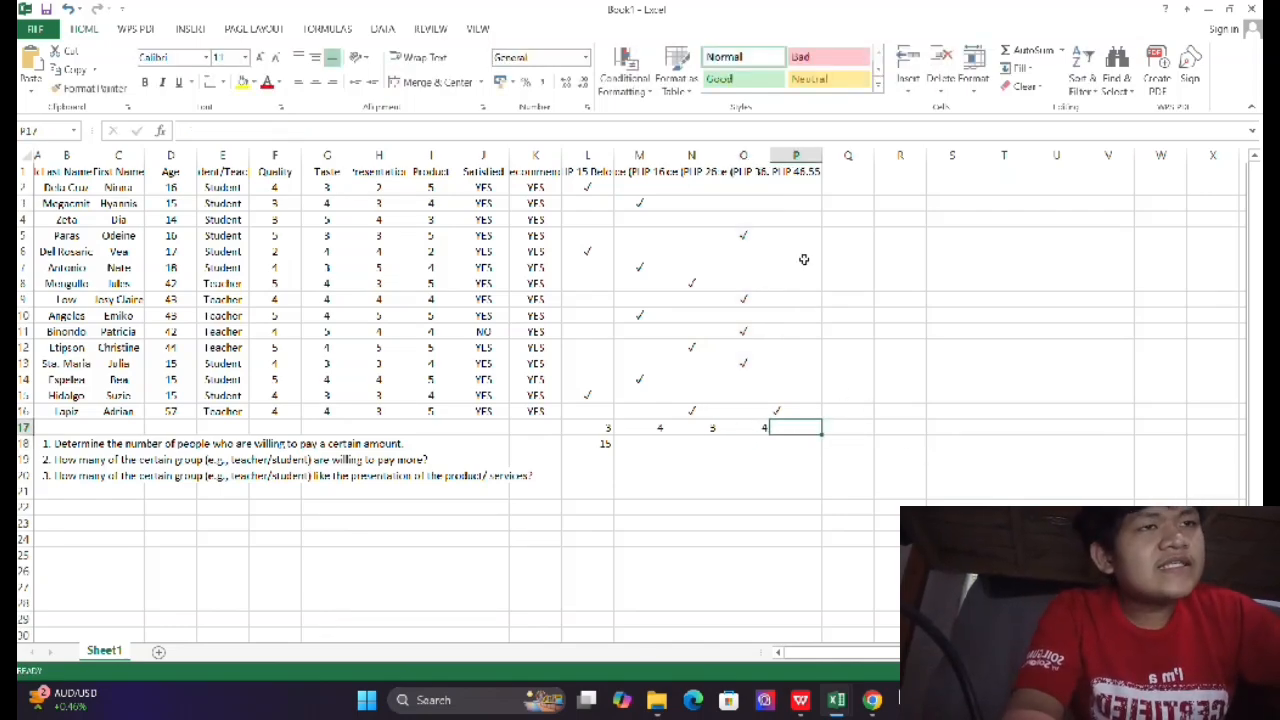
click(798, 187)
click(803, 207)
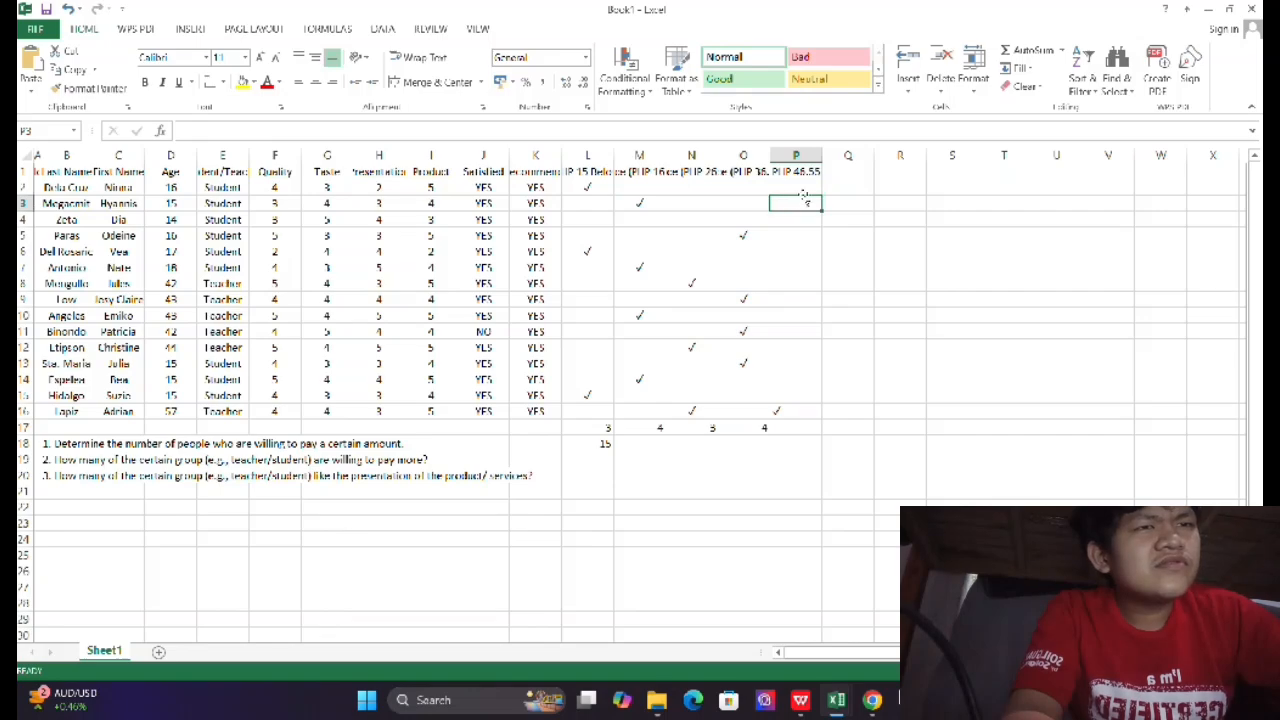
click(804, 189)
click(797, 428)
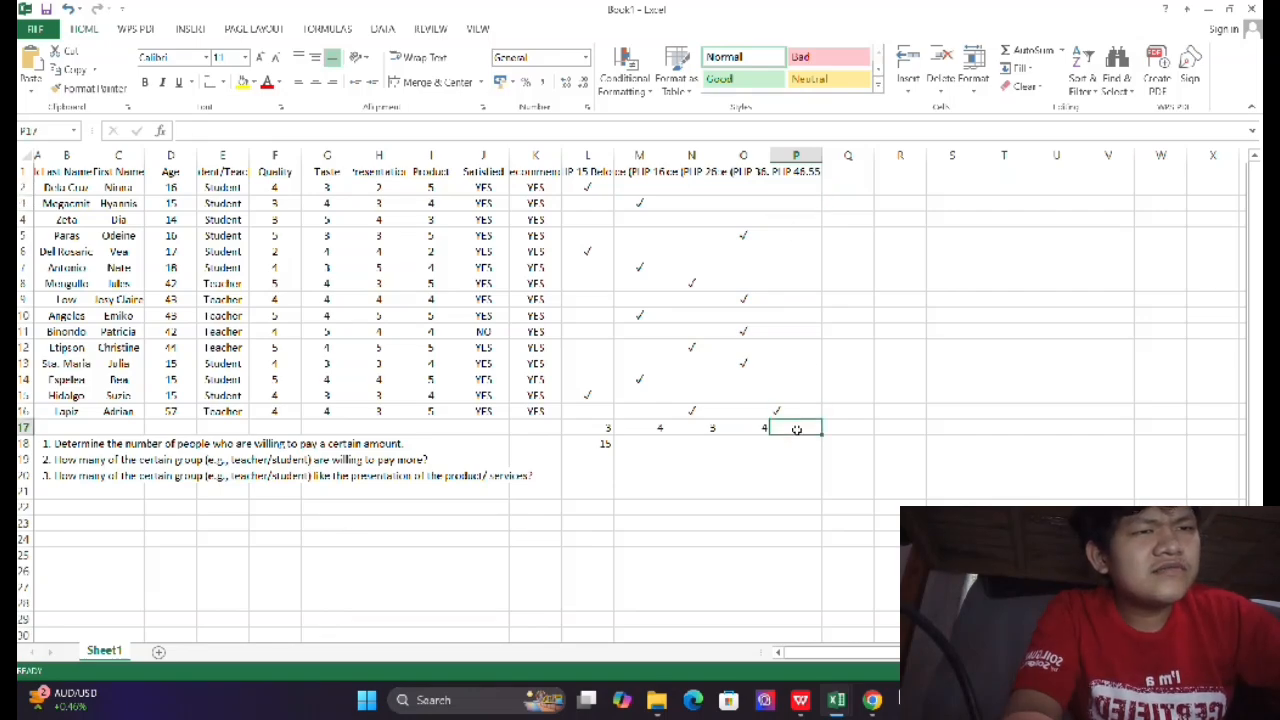
text(=COUNT)
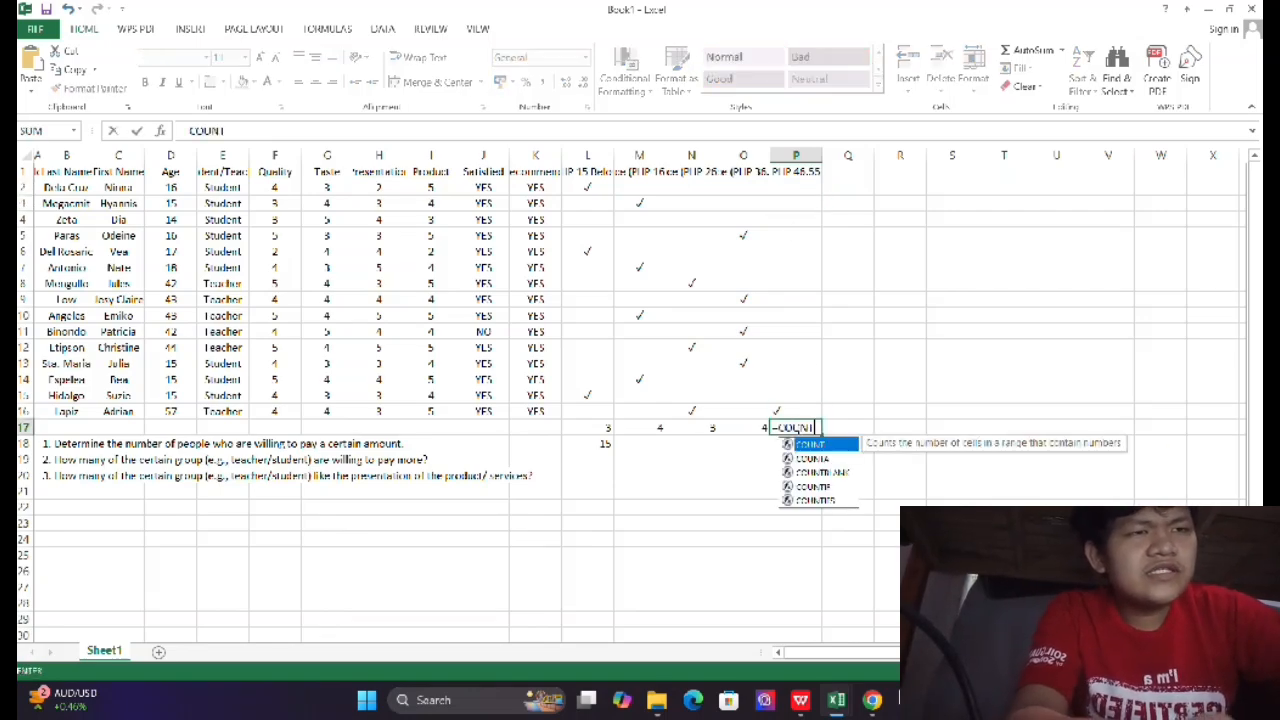
text(IF)
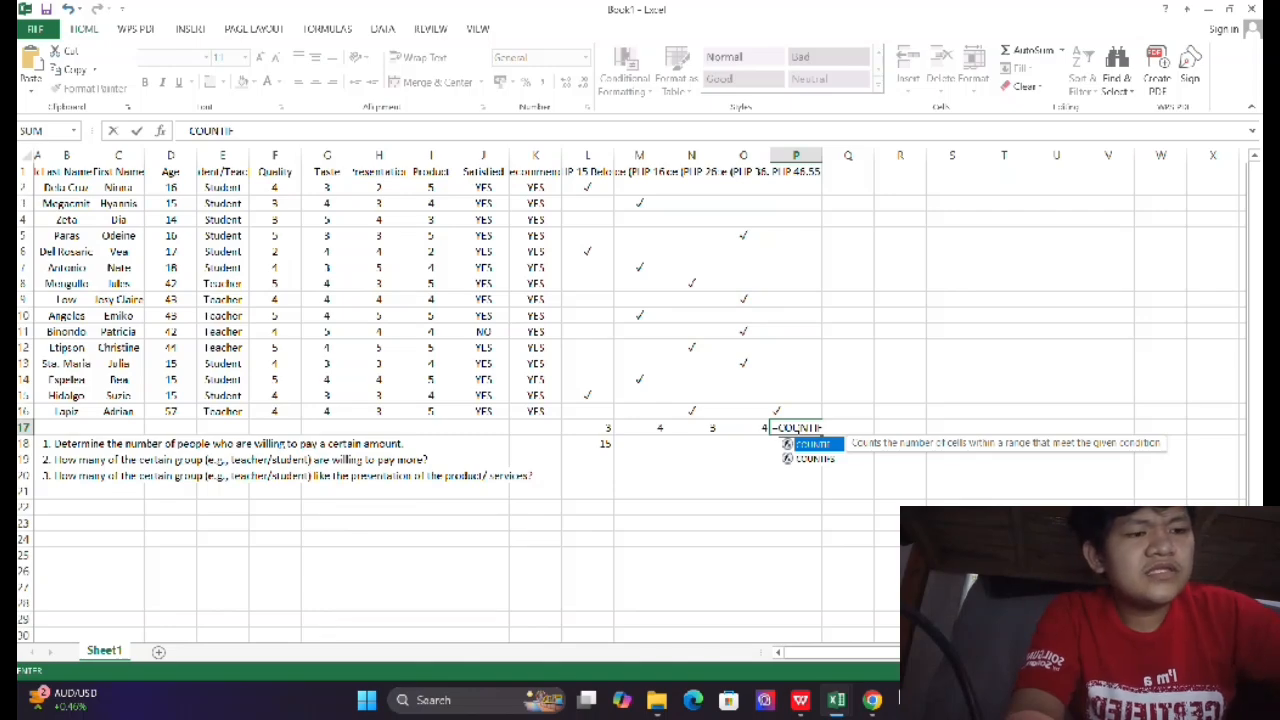
text(()
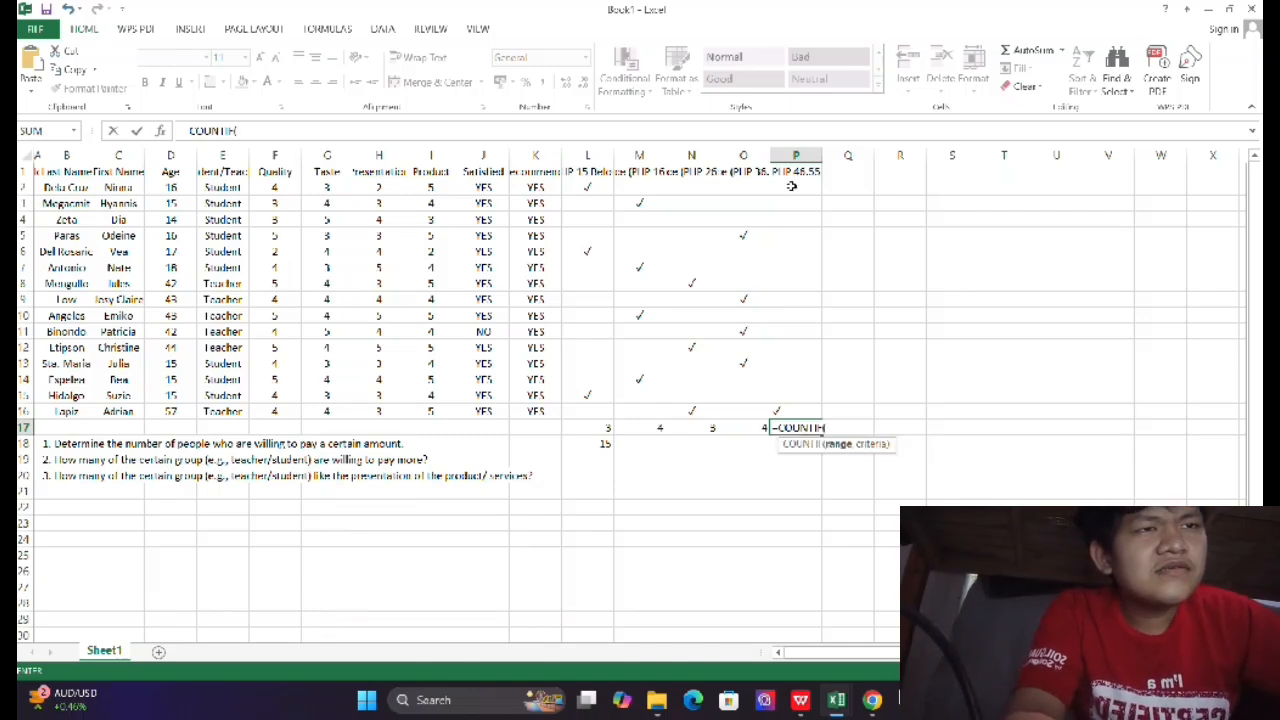
drag(792, 187, 796, 414)
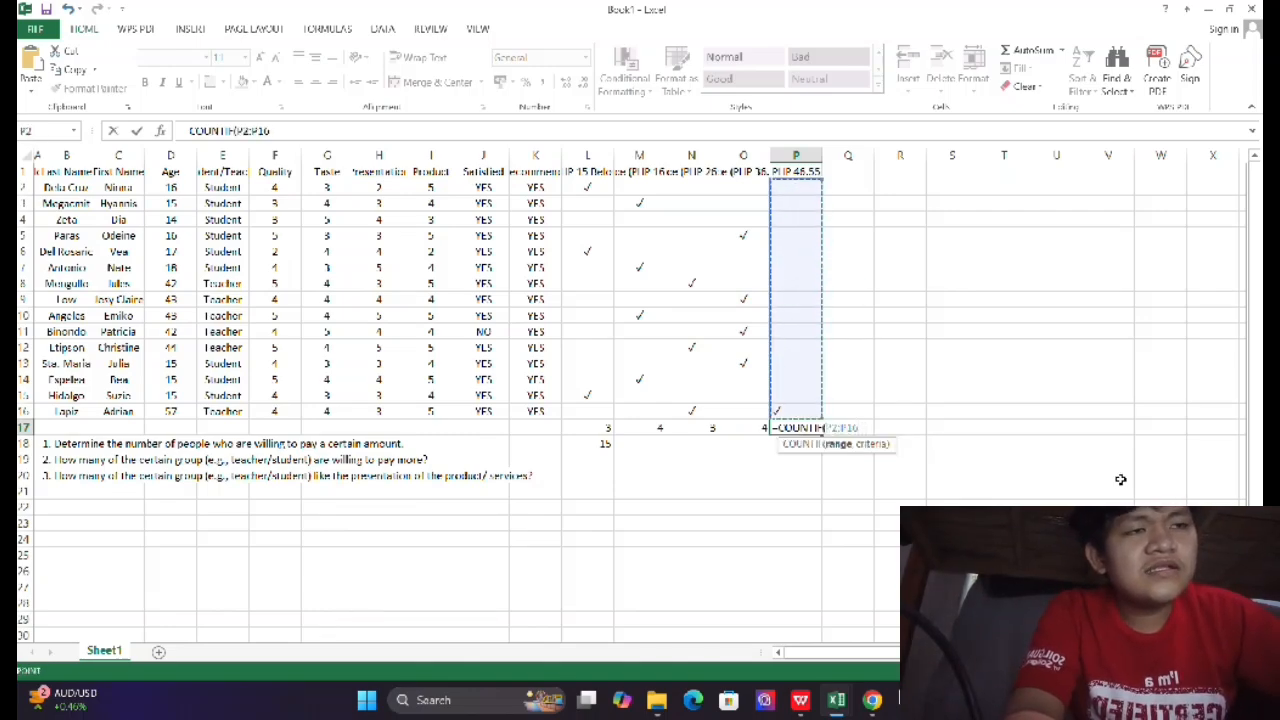
text(,)
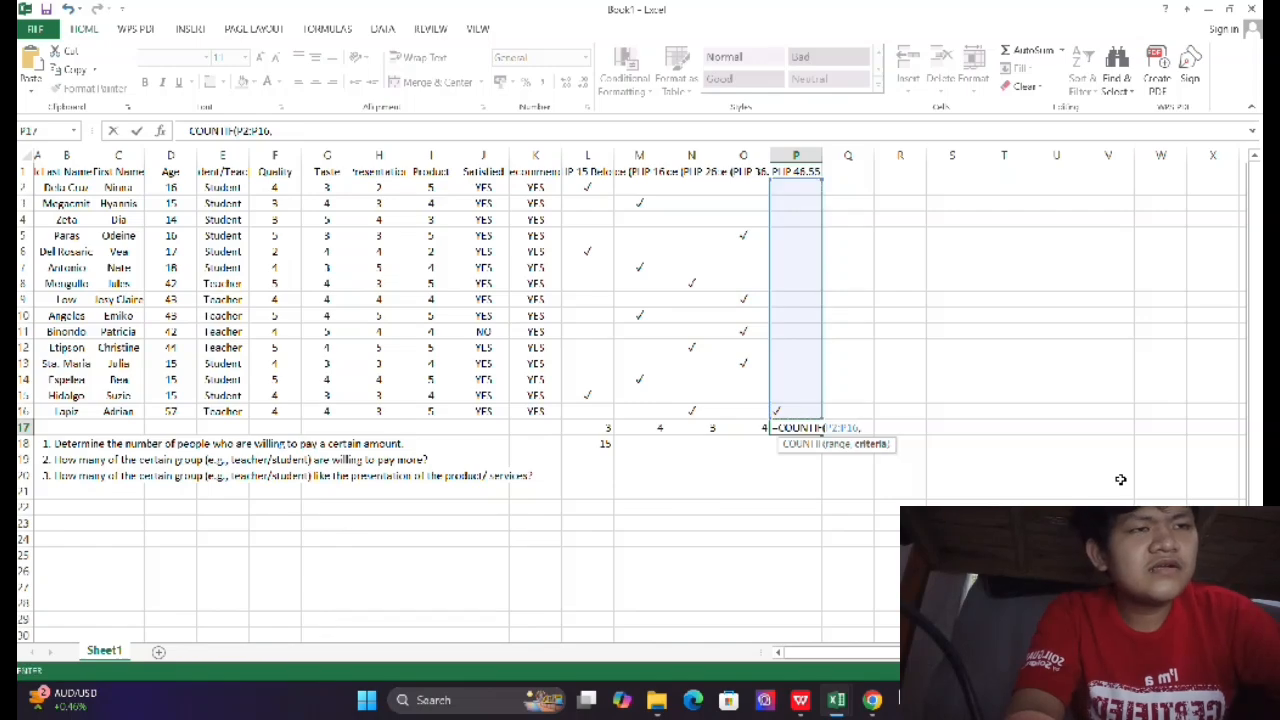
text("✓)
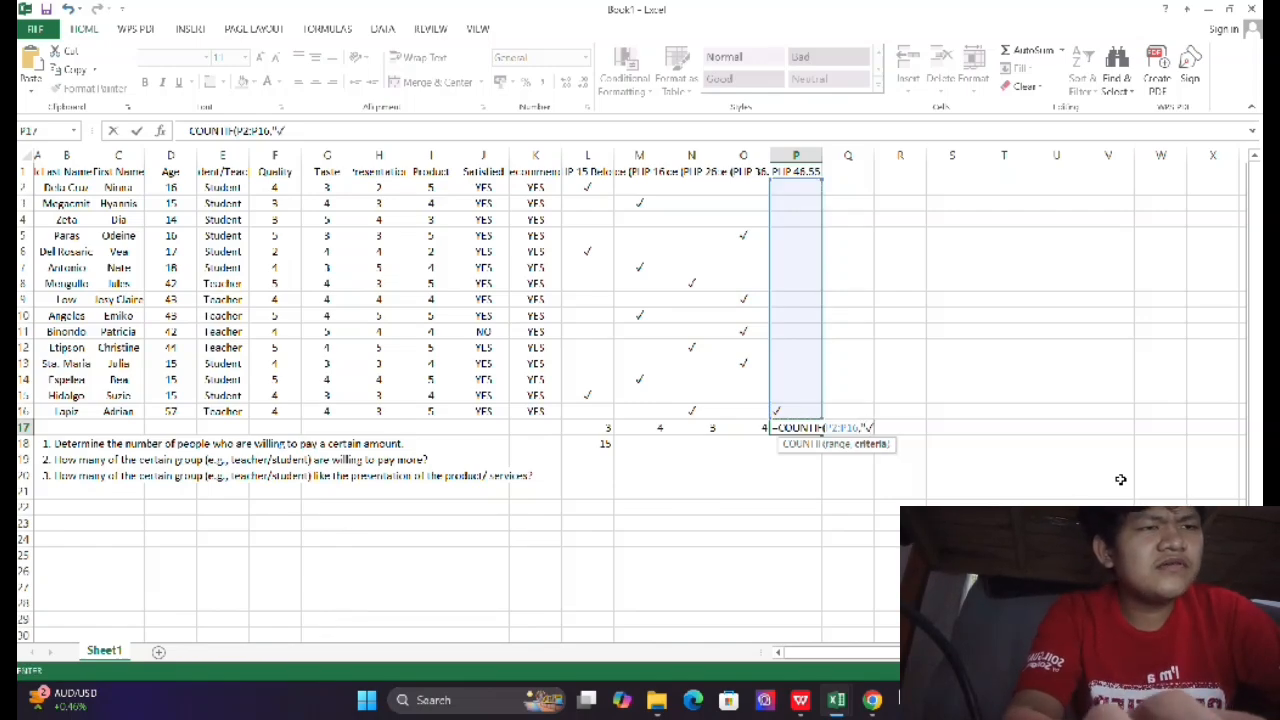
text(")
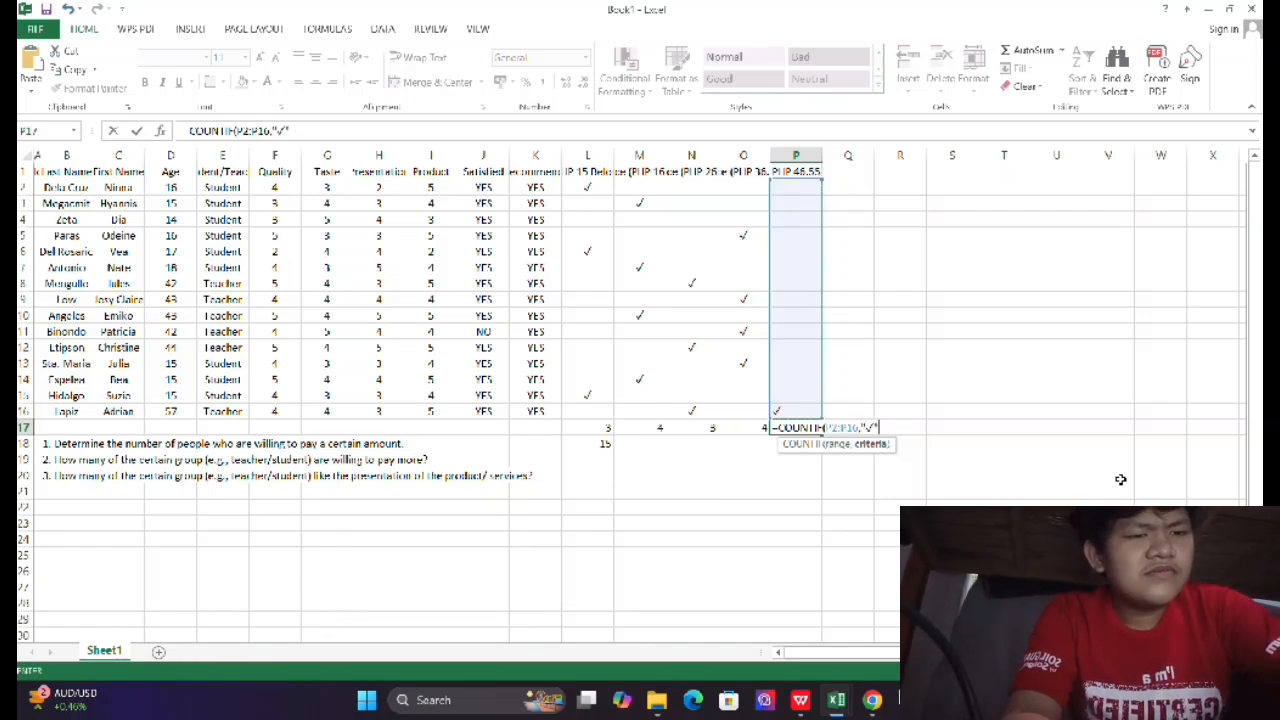
text())
key(Return)
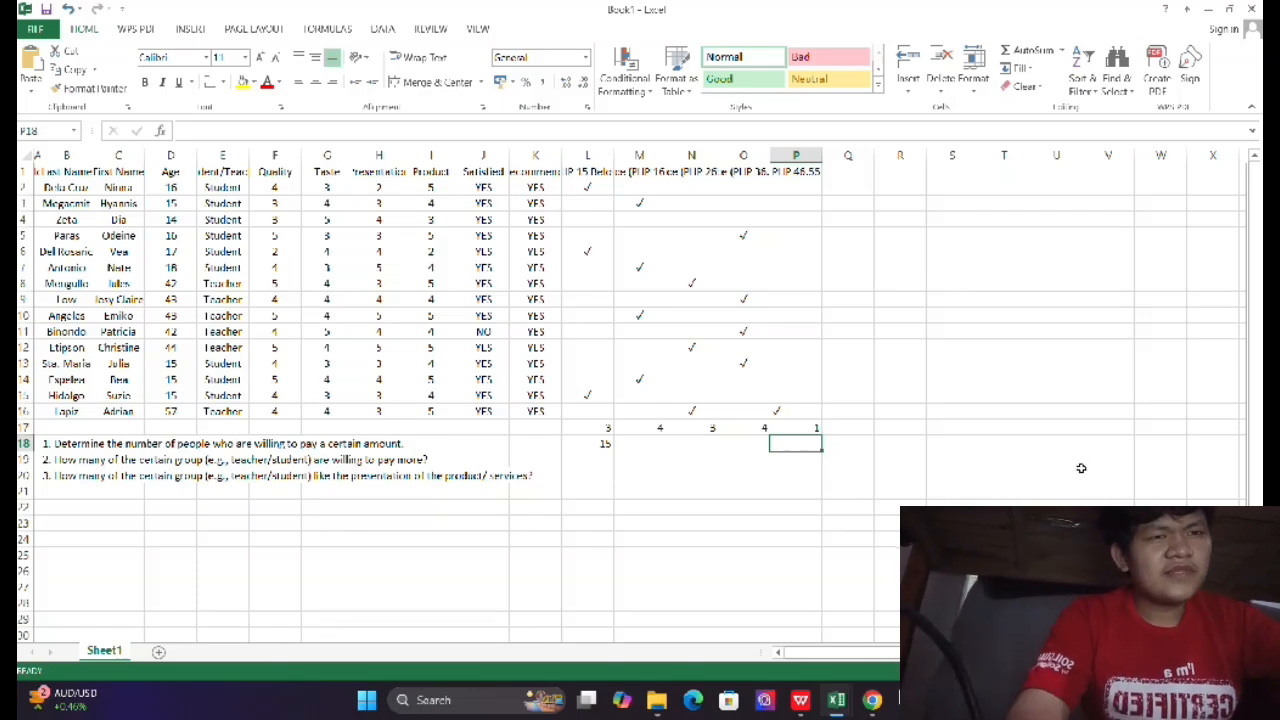
Review the price heading in L1, the count formula in L17 and the check marks in column L.
click(645, 428)
click(647, 458)
click(670, 443)
click(686, 474)
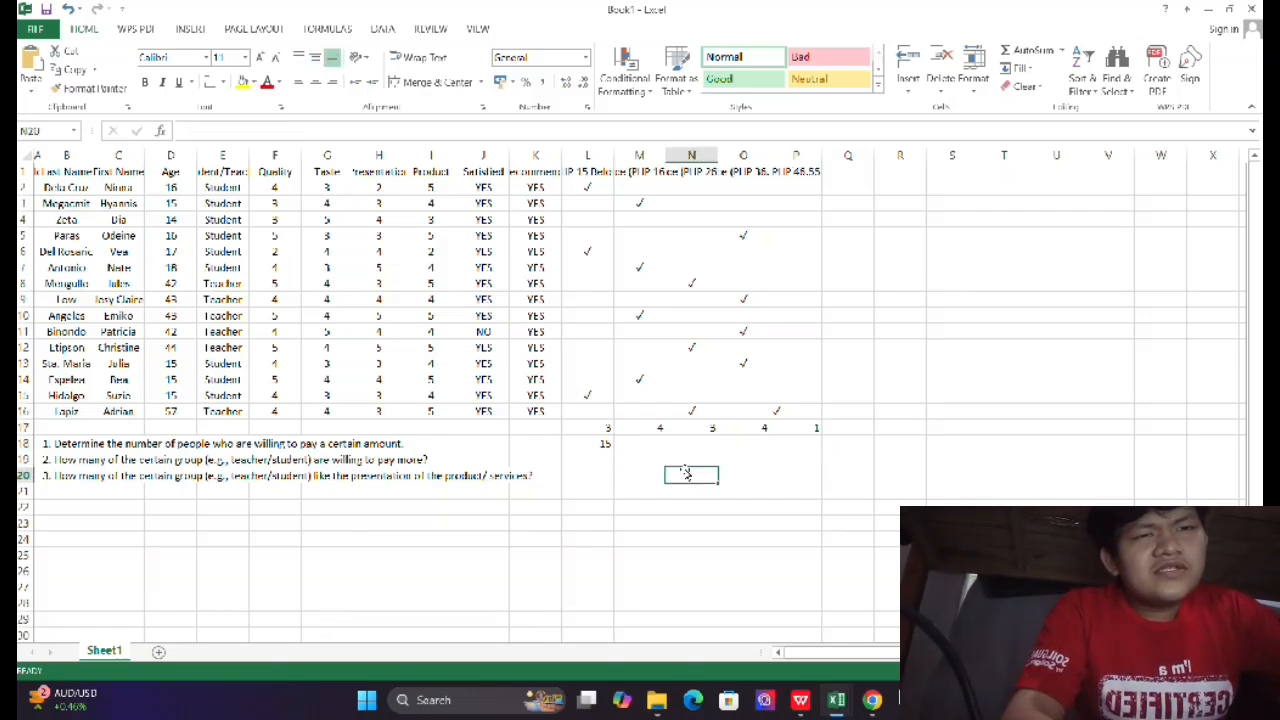
click(594, 172)
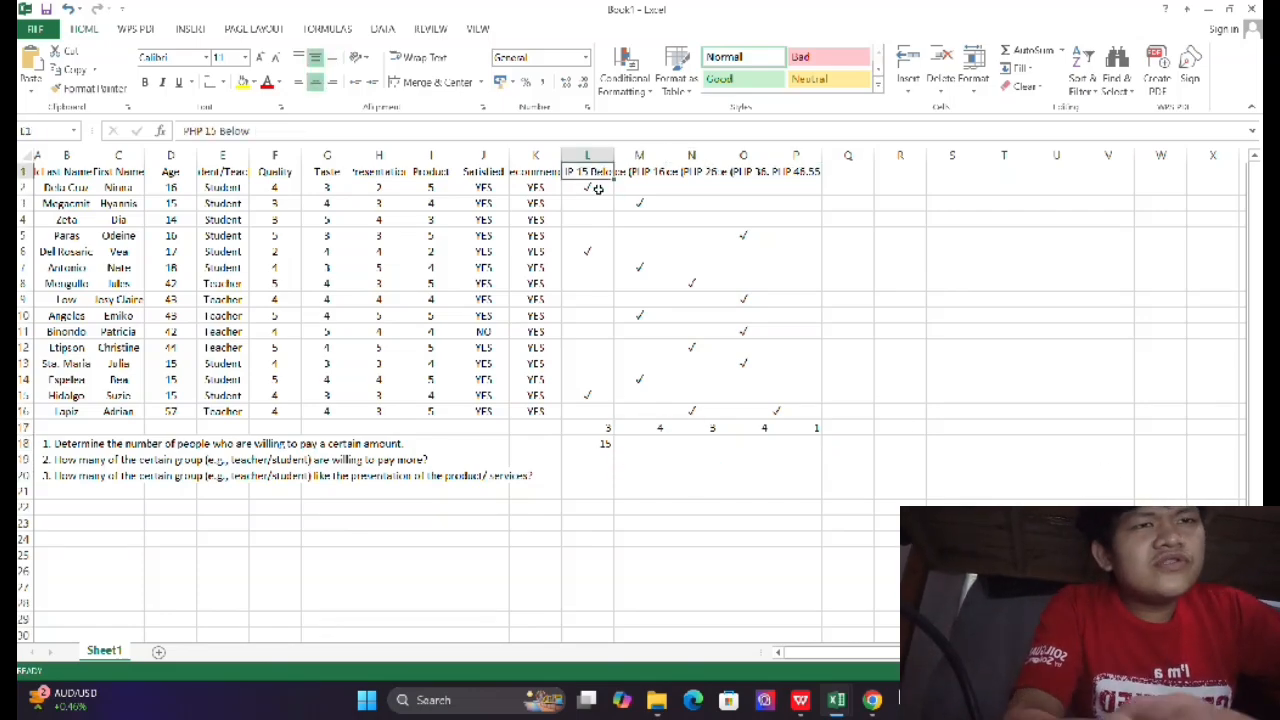
click(603, 432)
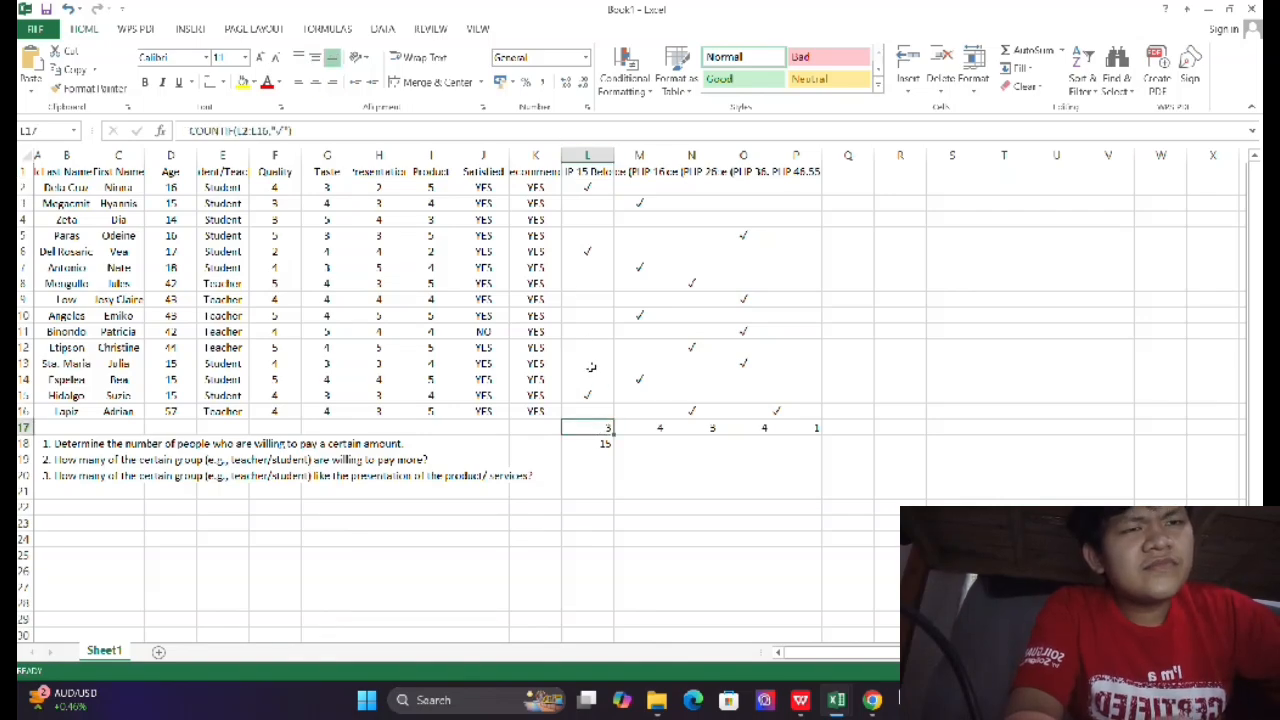
click(597, 410)
click(602, 394)
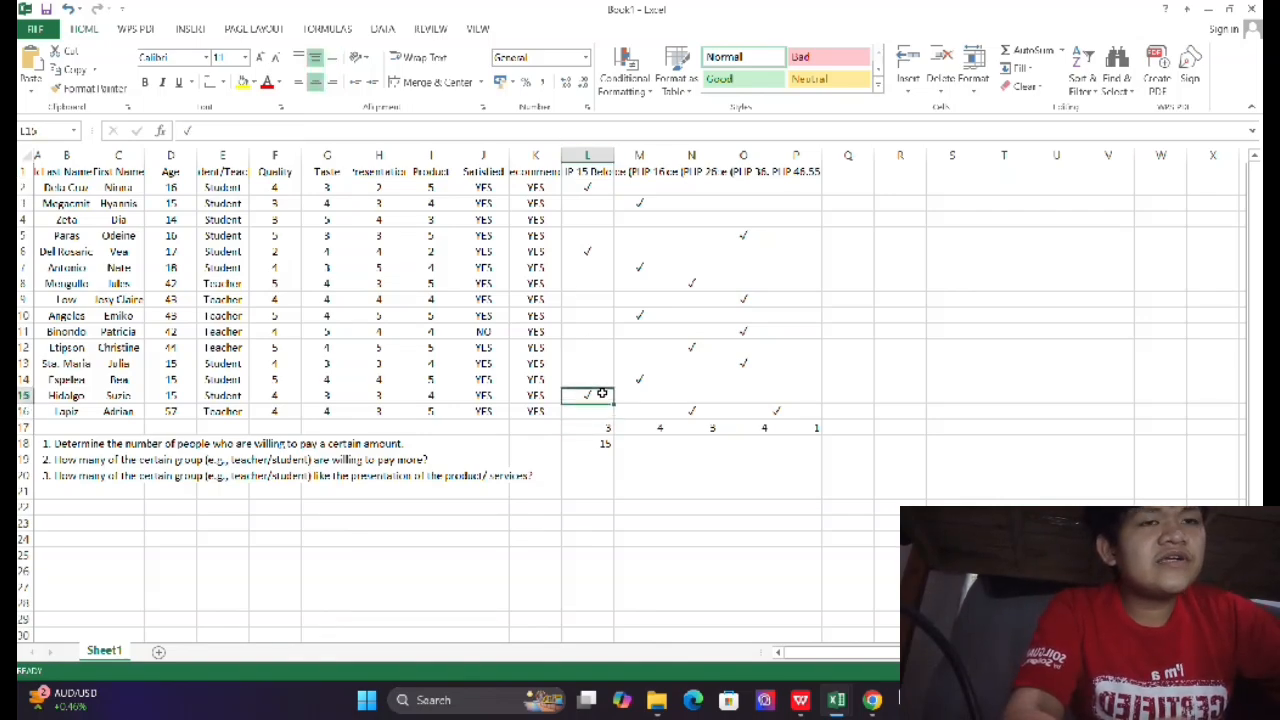
click(603, 410)
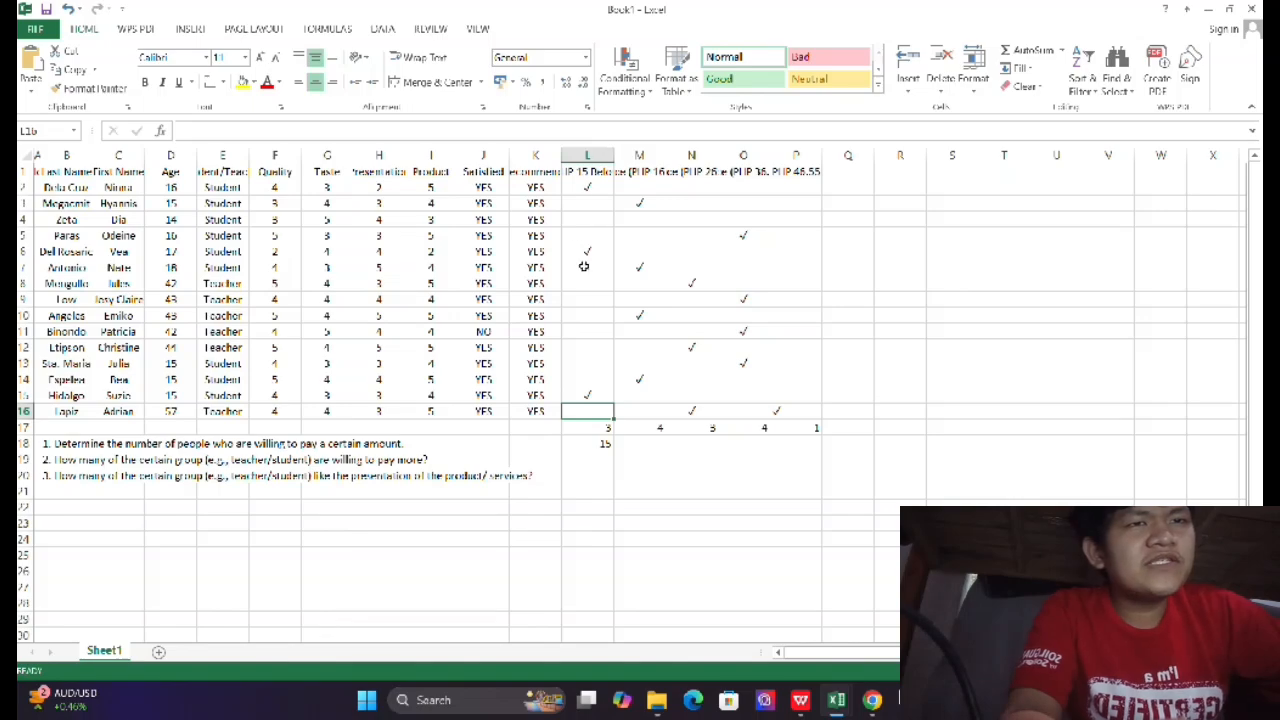
click(591, 379)
Review the price headings in M1 and N1 together with the count formulas and check marks of columns M and N.
click(655, 428)
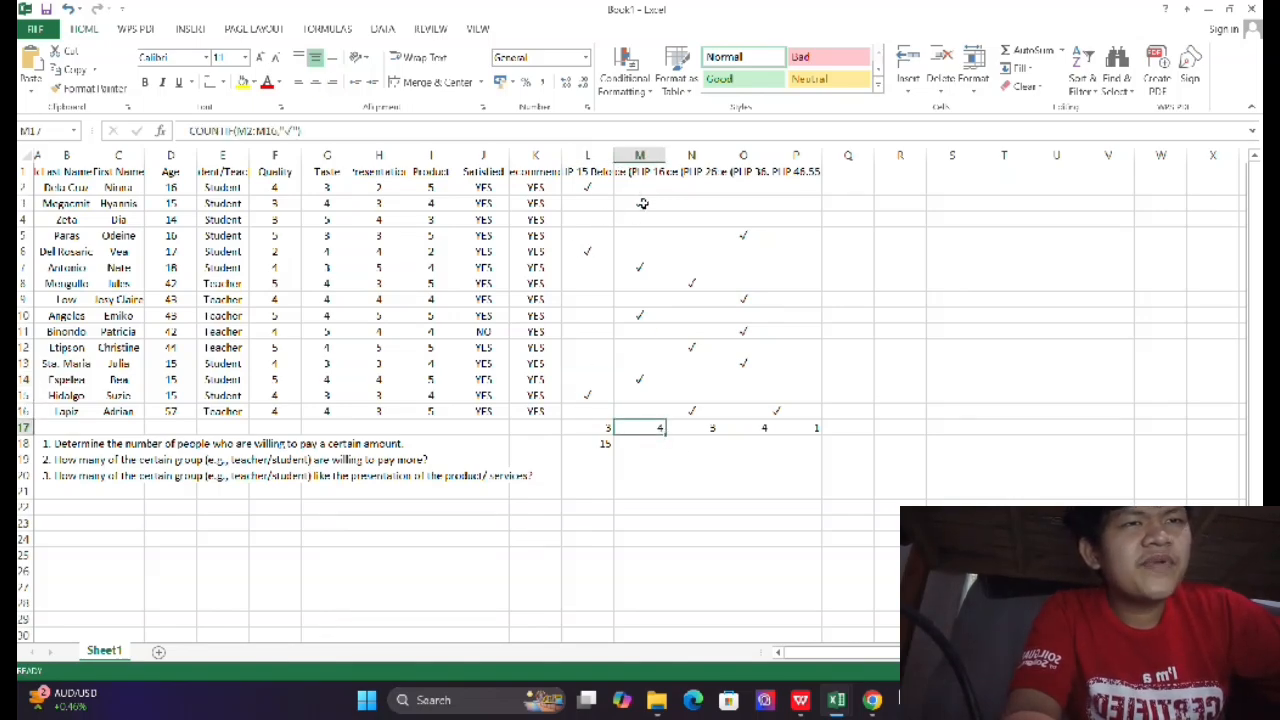
double_click(645, 173)
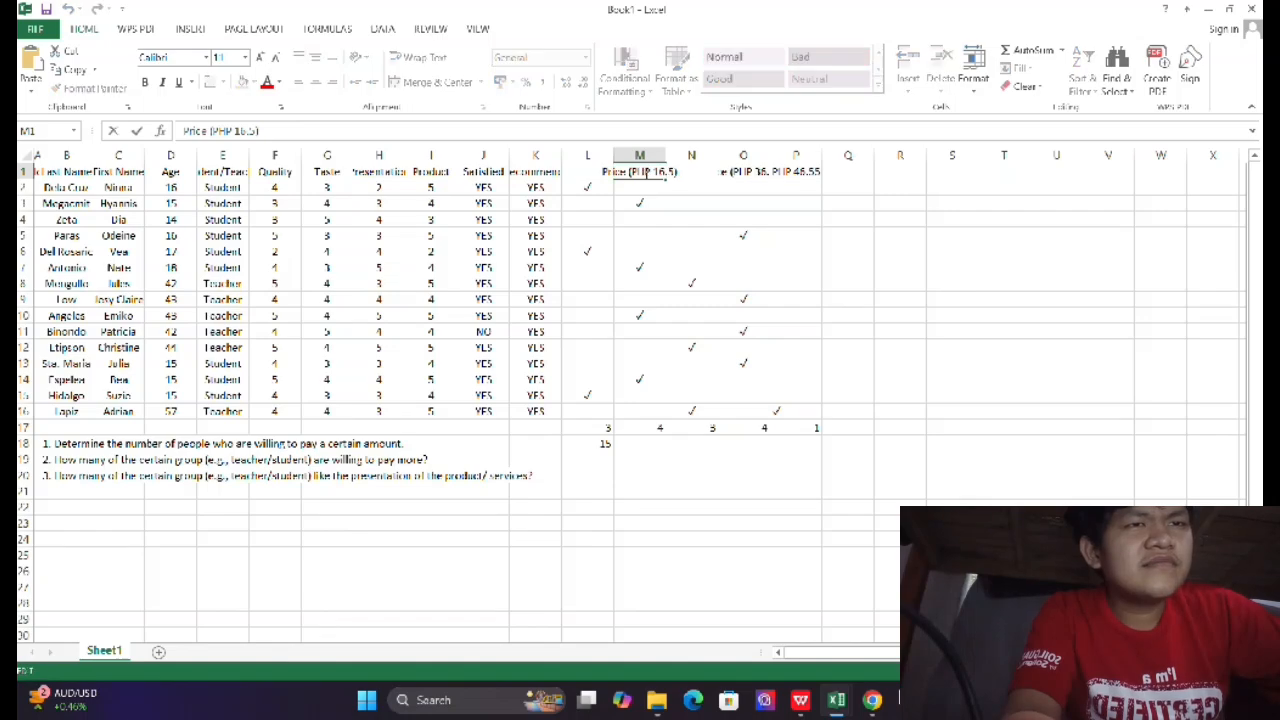
click(647, 194)
double_click(645, 172)
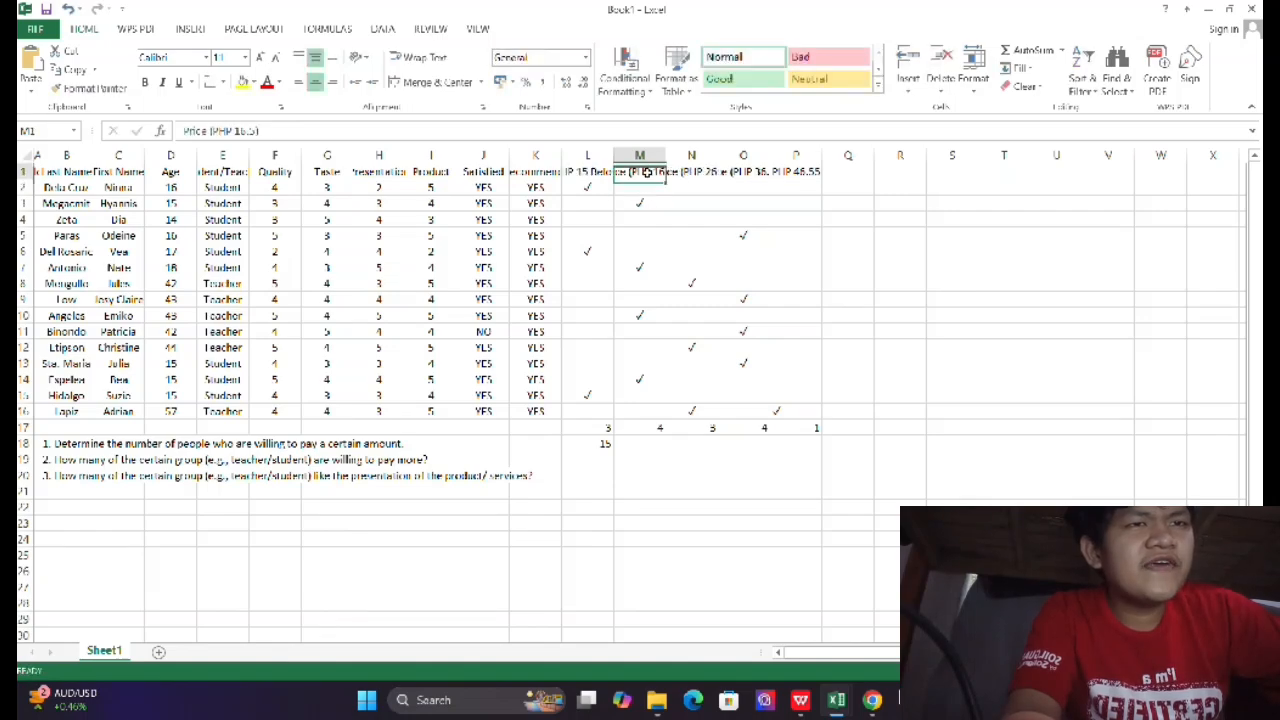
click(643, 264)
click(696, 393)
double_click(693, 179)
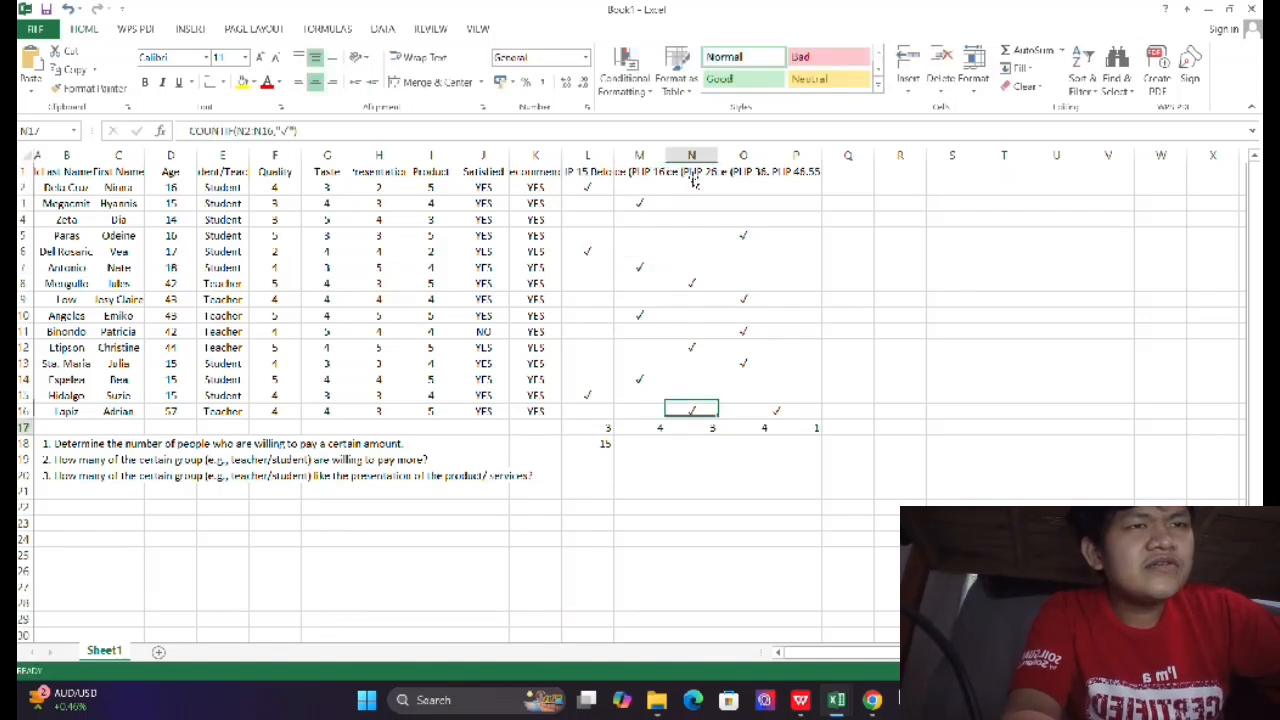
double_click(698, 172)
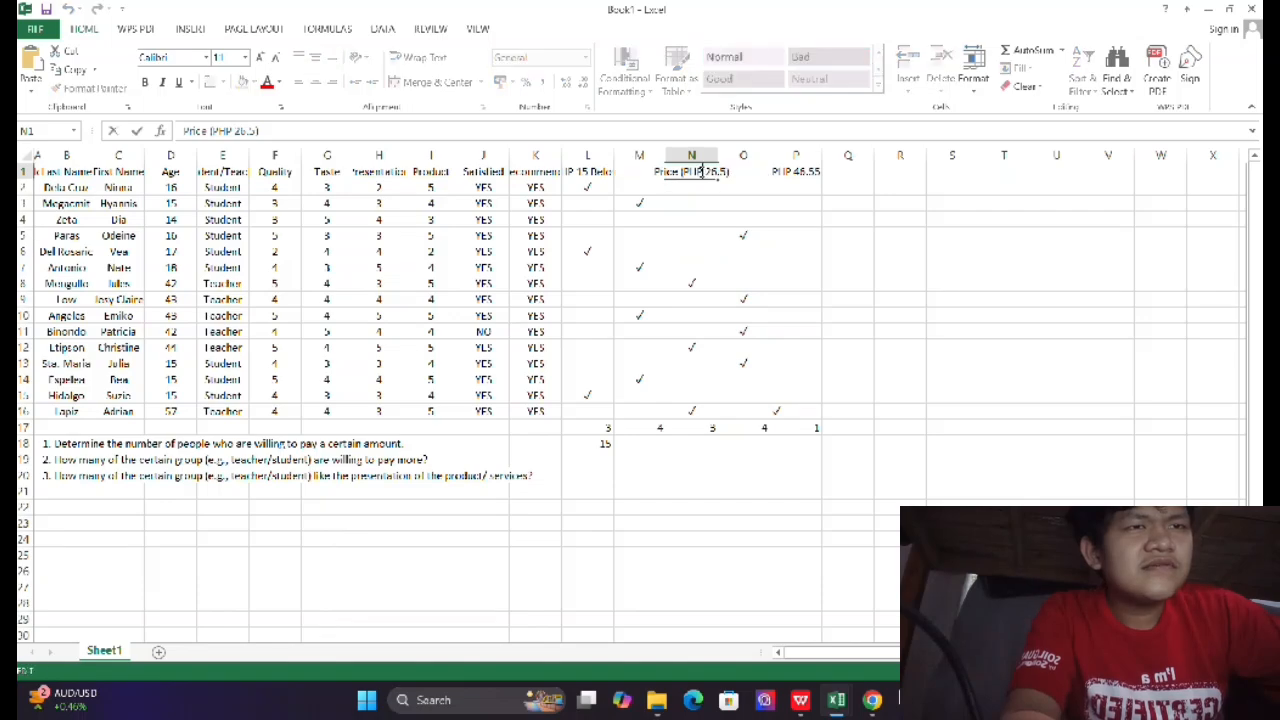
click(696, 258)
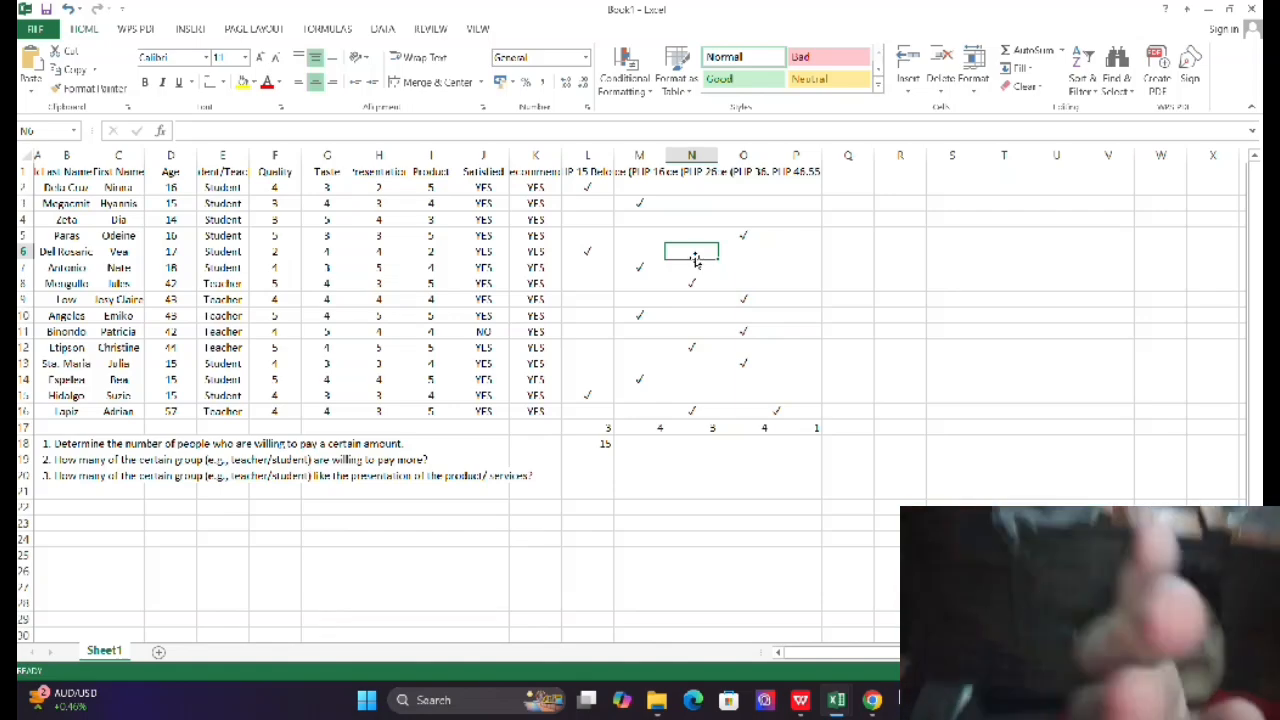
key(F7)
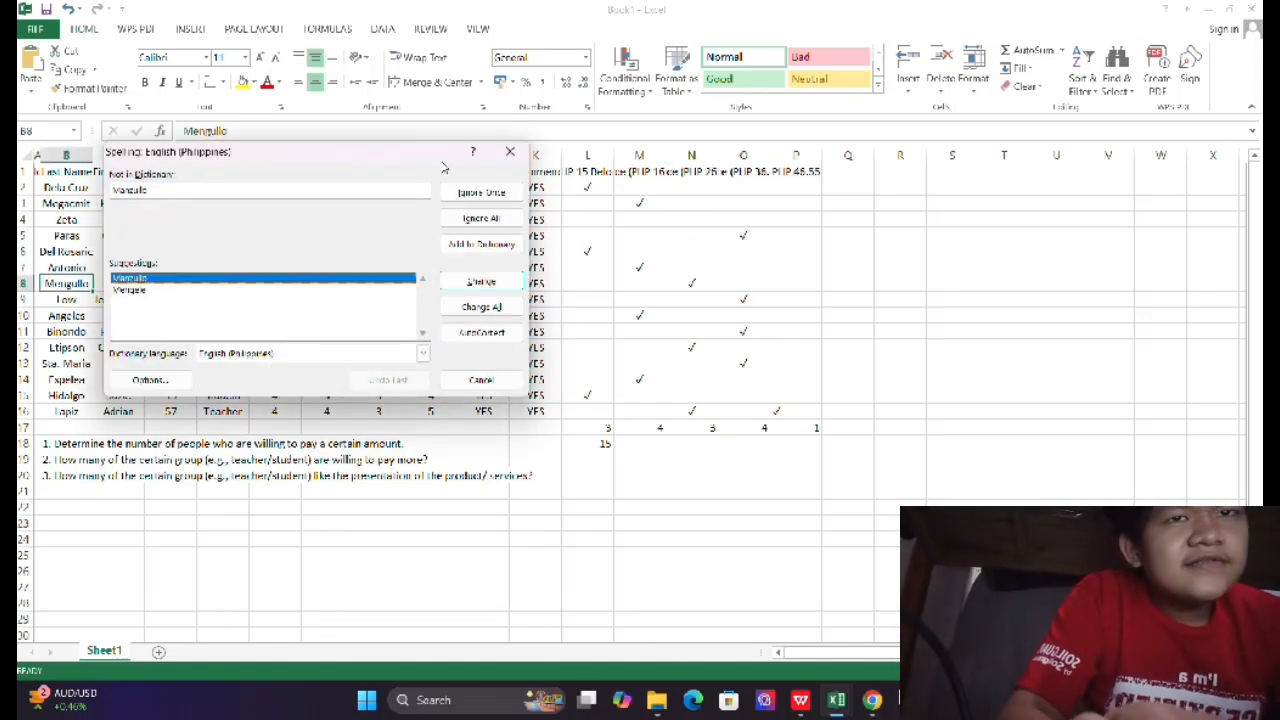
click(510, 151)
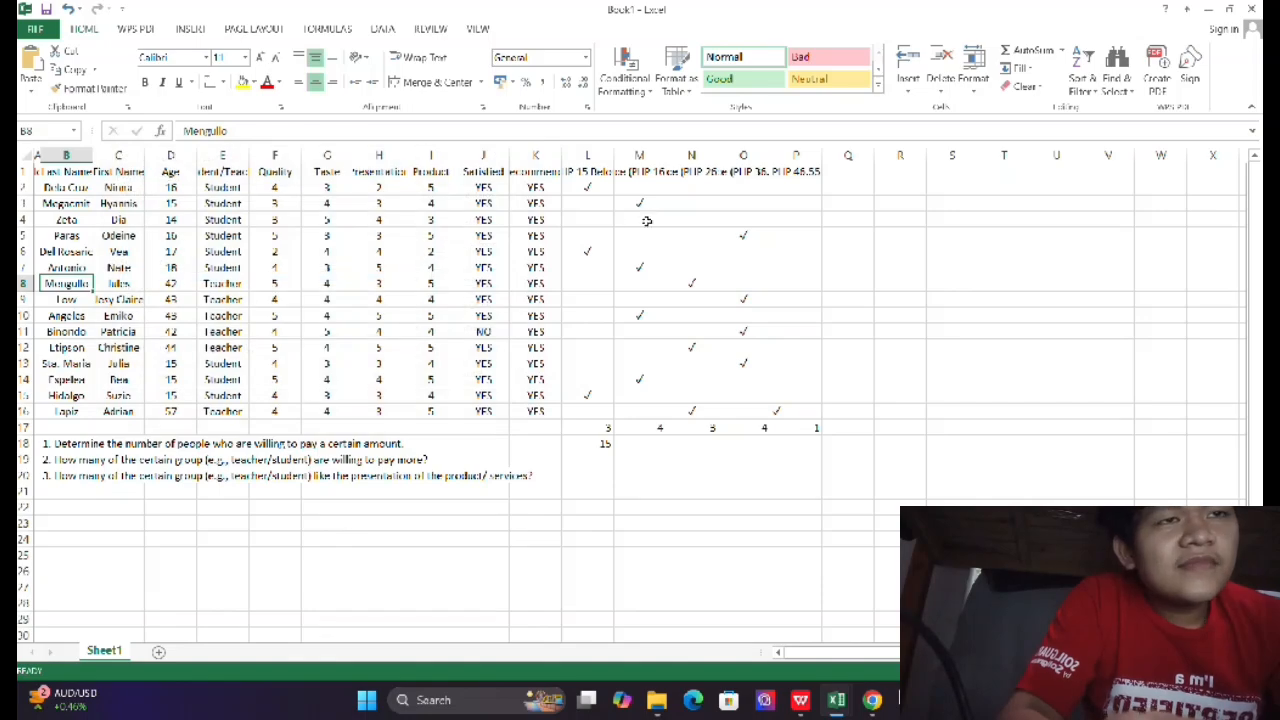
Review the last two price headings, in O1 and P1, and the check marks in column O.
click(701, 176)
click(747, 169)
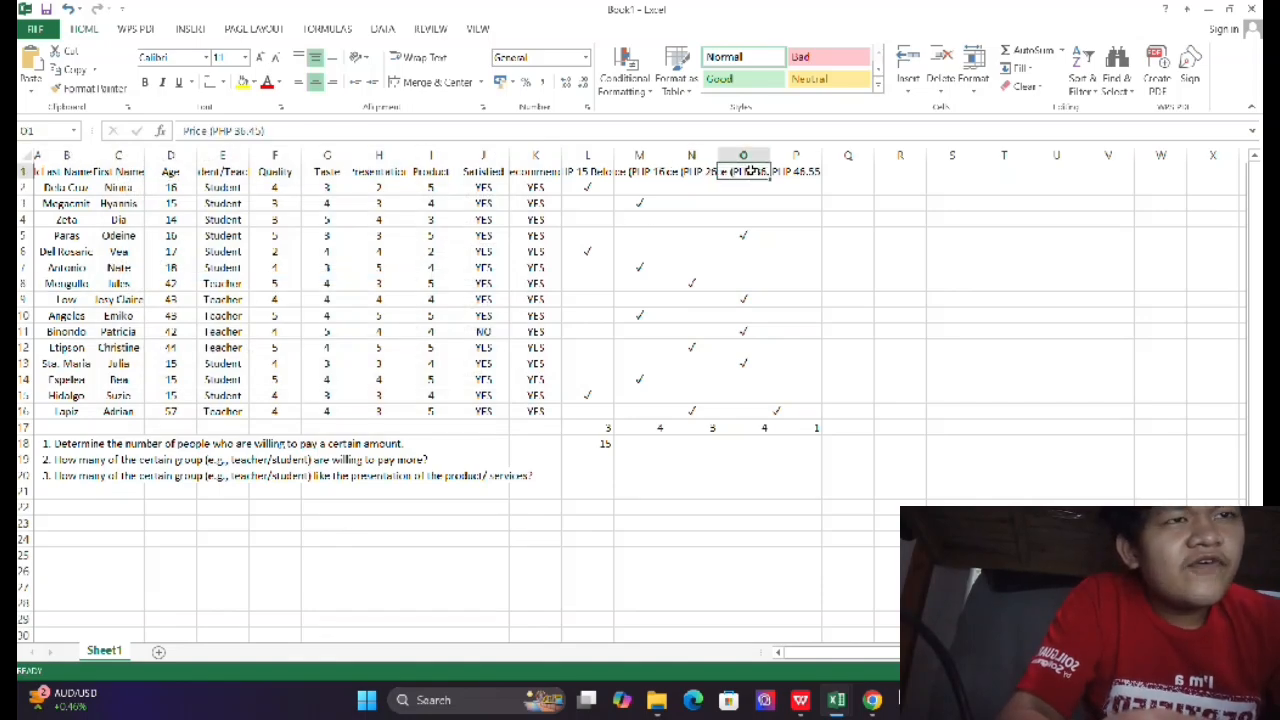
double_click(752, 172)
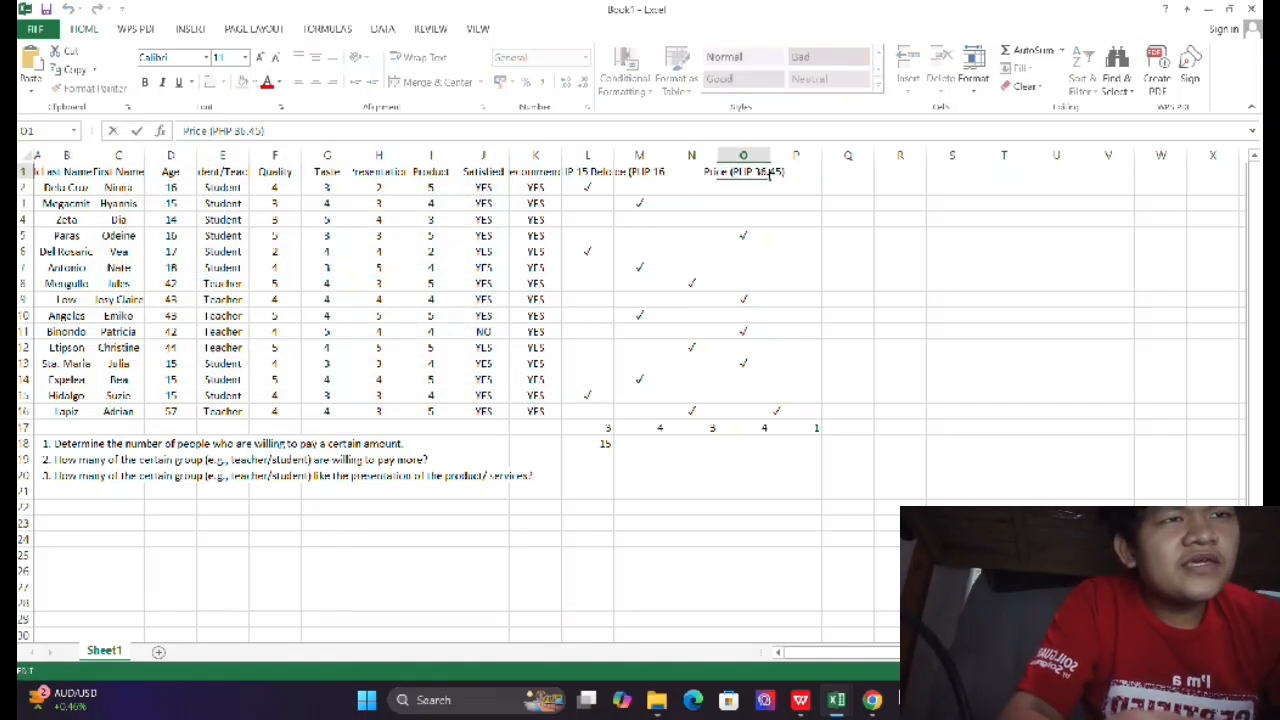
click(790, 377)
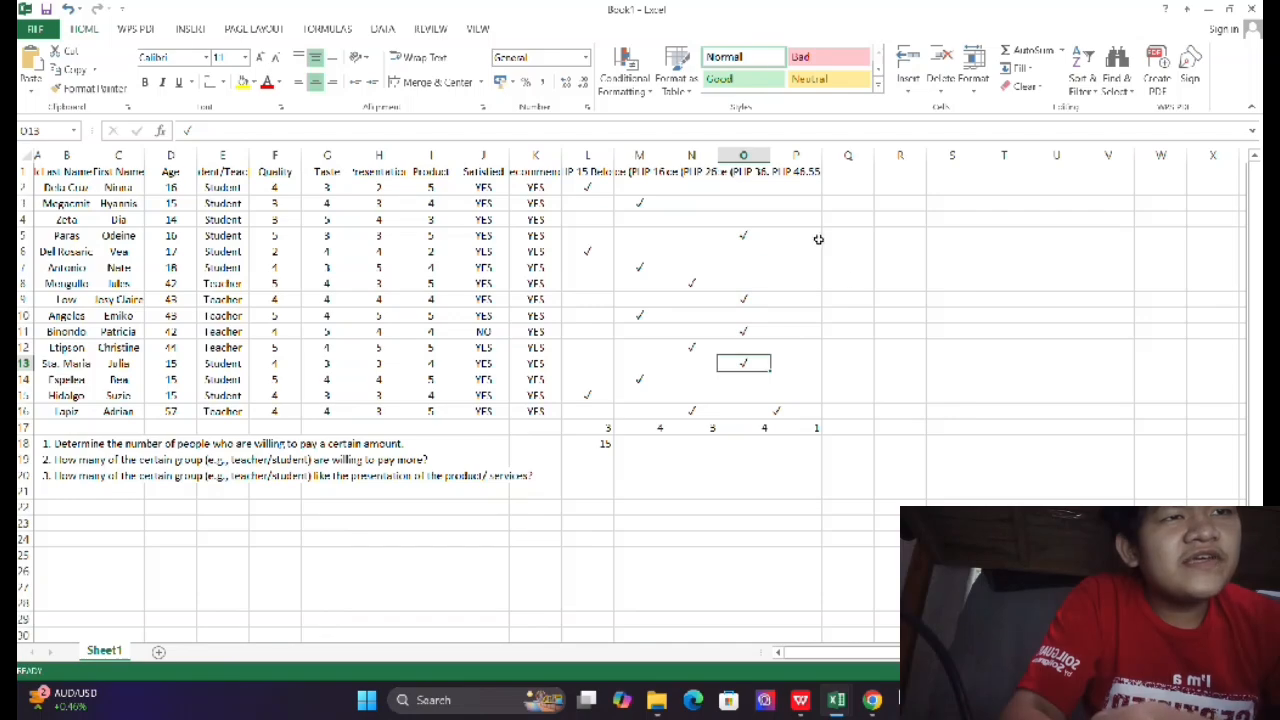
click(813, 172)
double_click(813, 172)
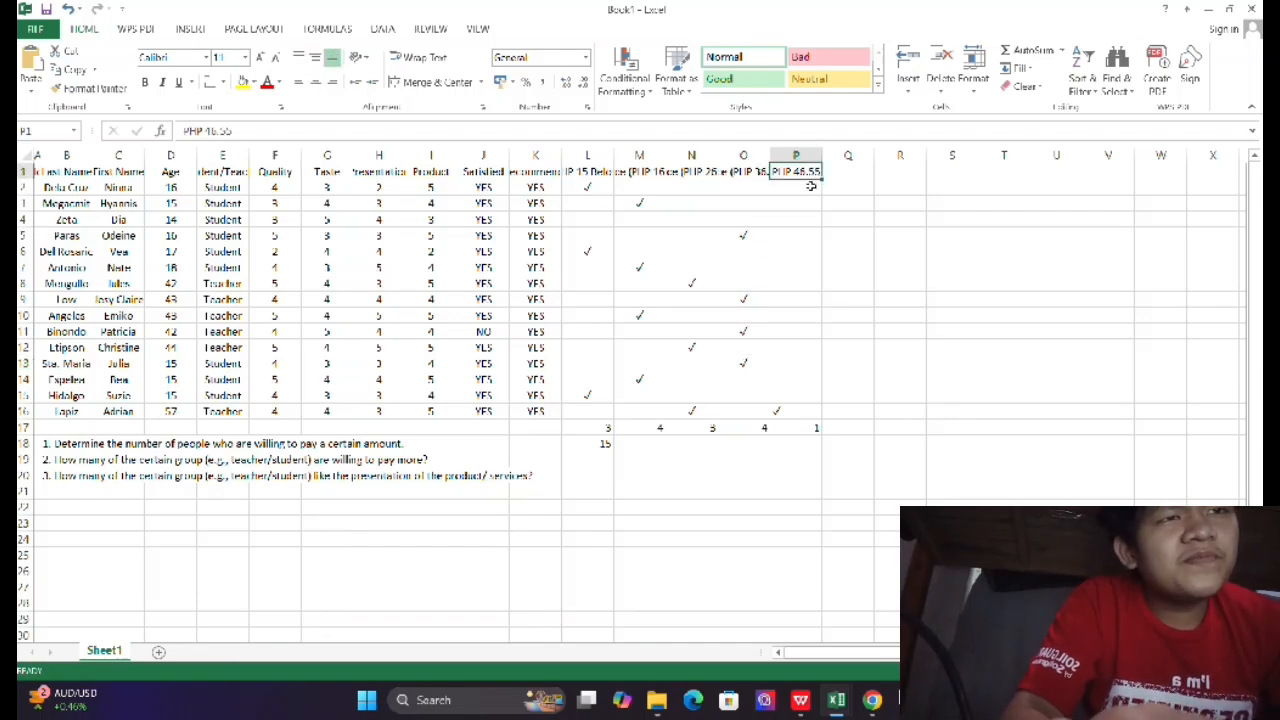
double_click(817, 173)
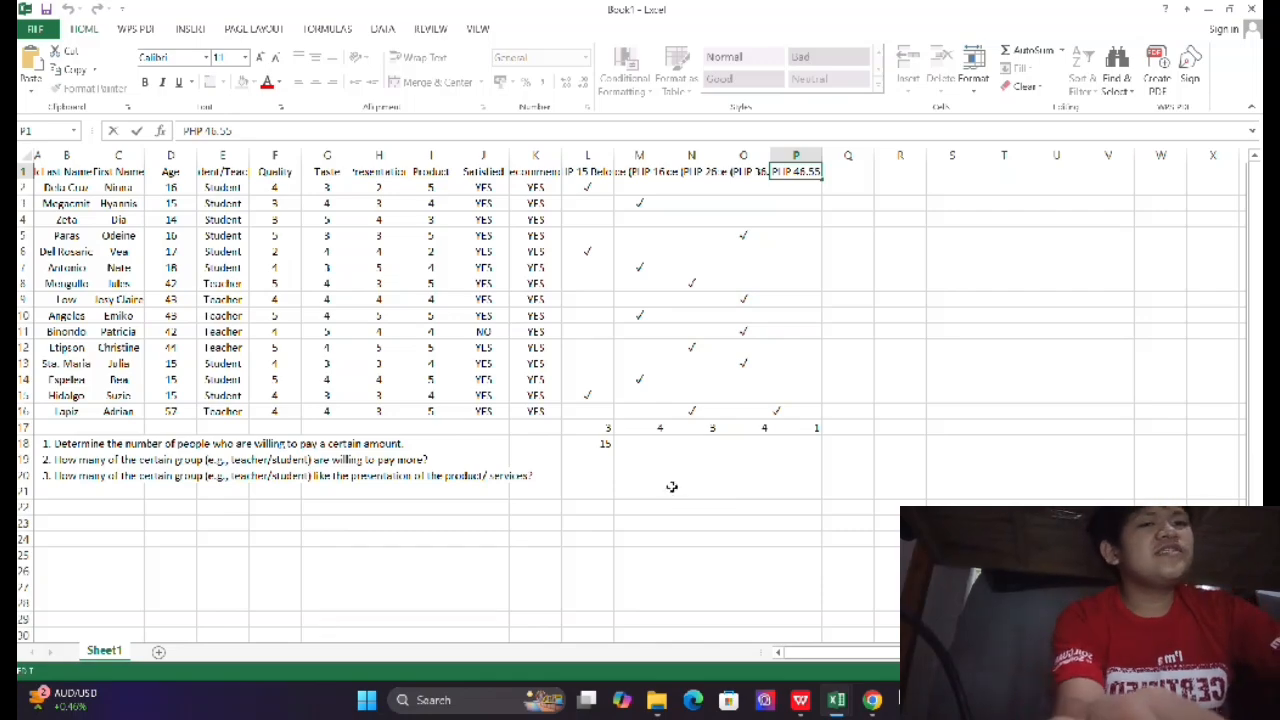
click(609, 469)
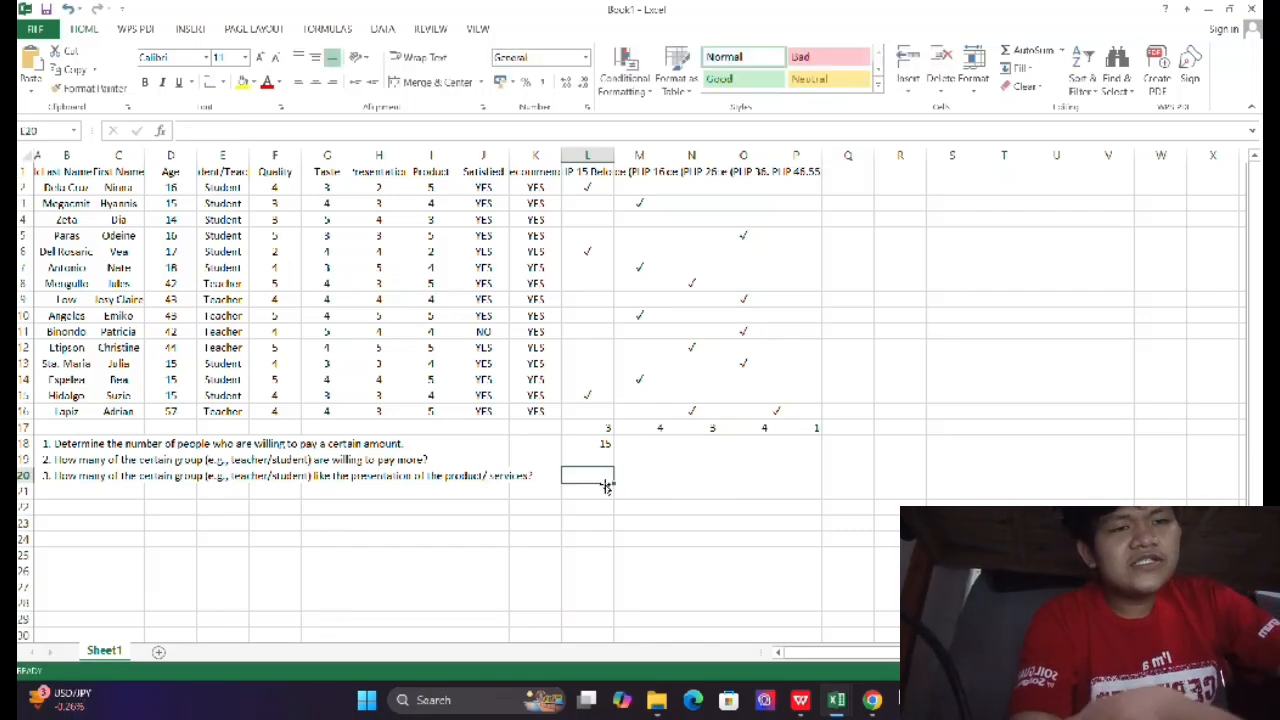
Enter the label "Statisfied:" in cell B21 and "Not Statisfied:" in cell B22.
click(70, 491)
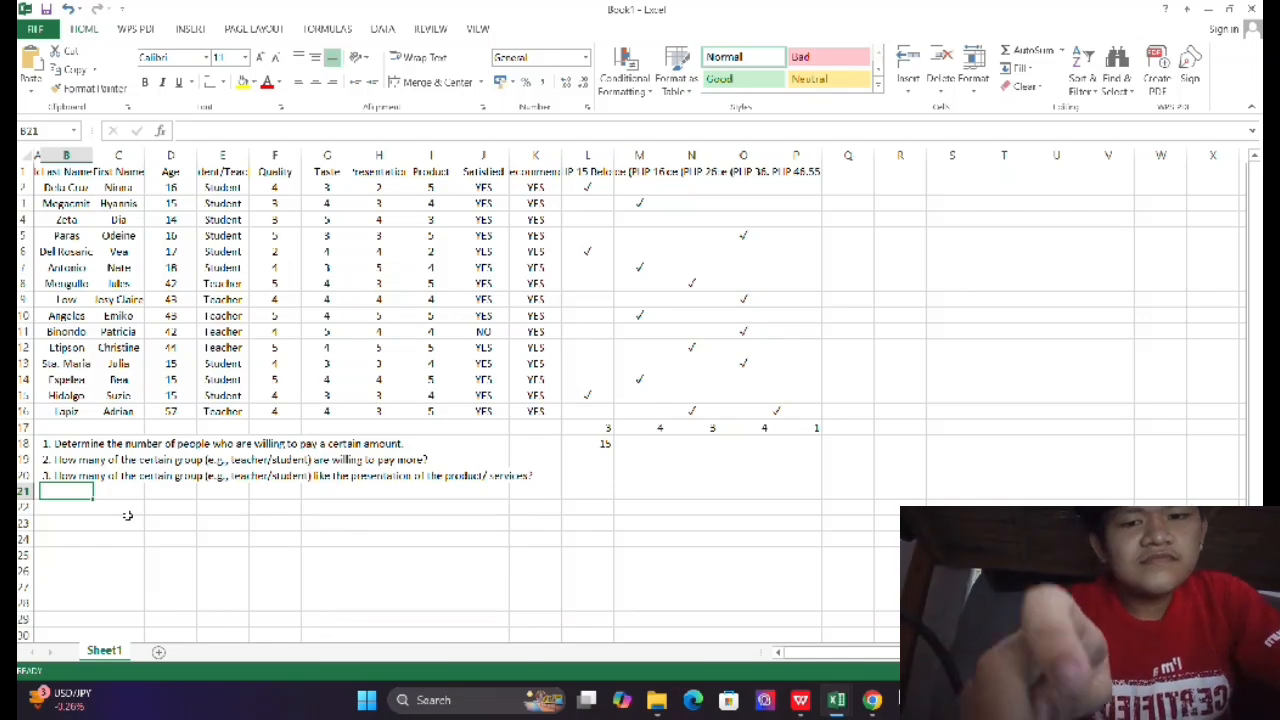
text(Statisfied)
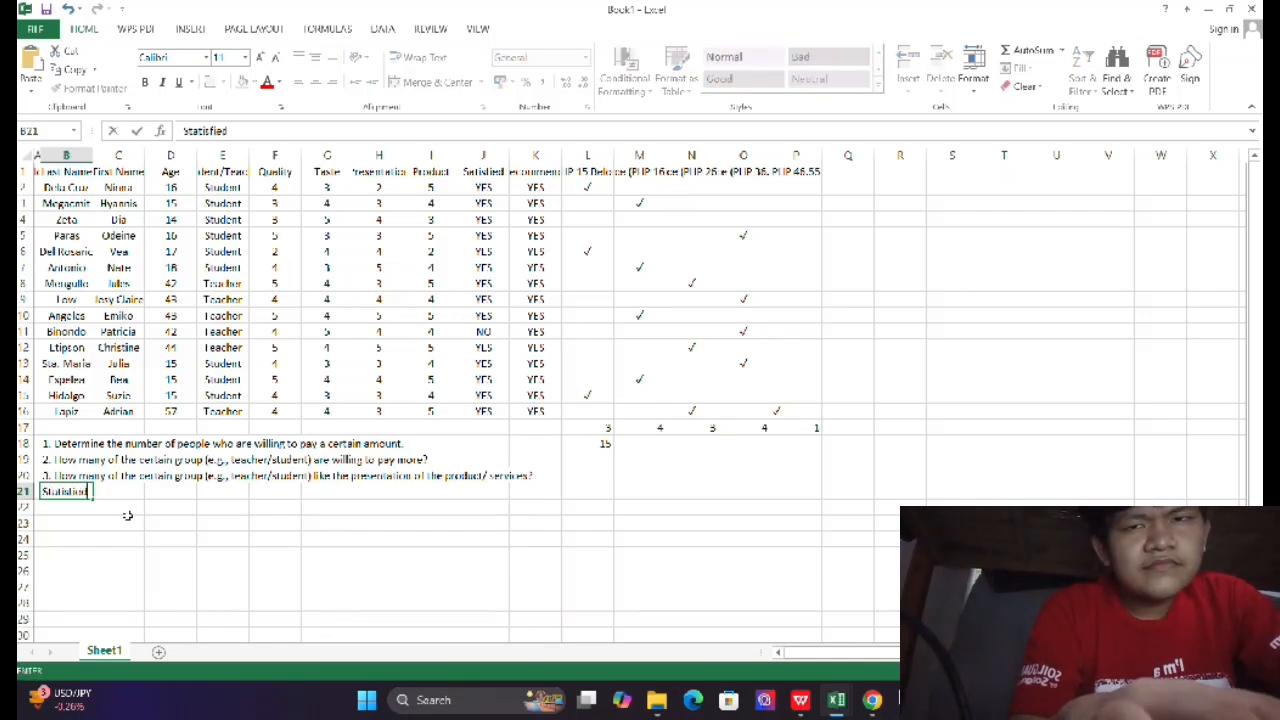
text(:)
key(Return)
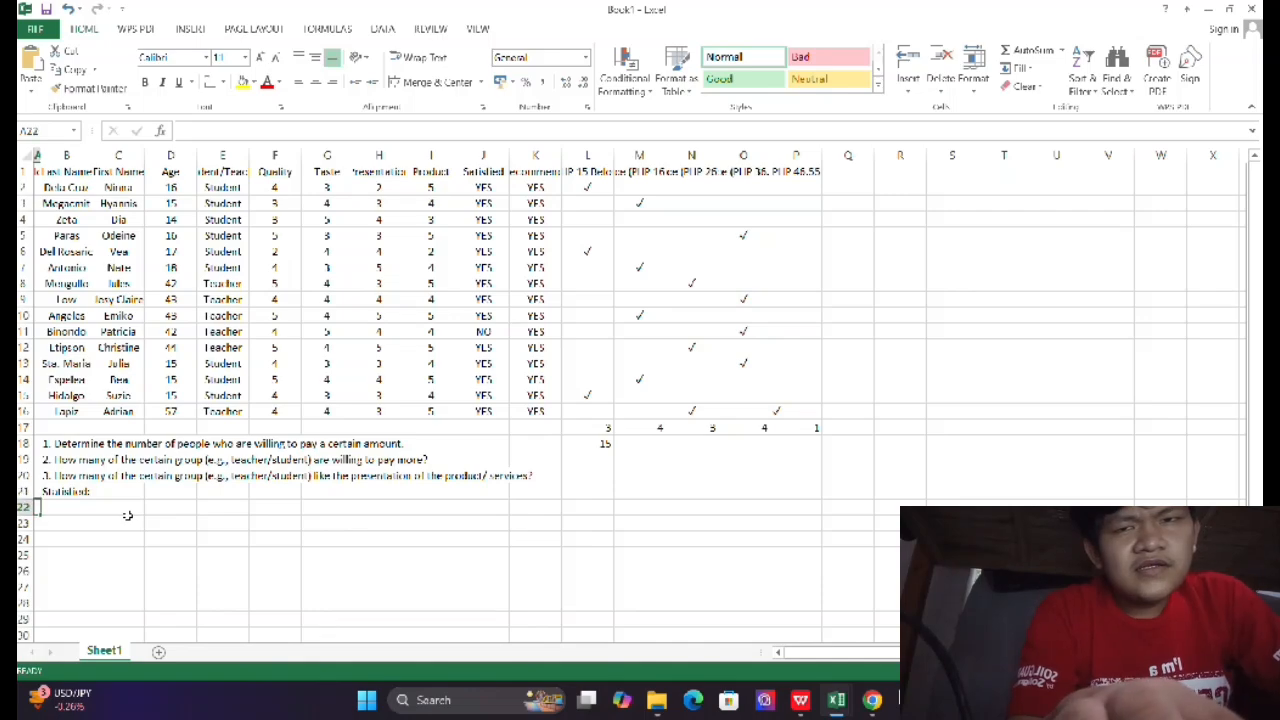
text(Not)
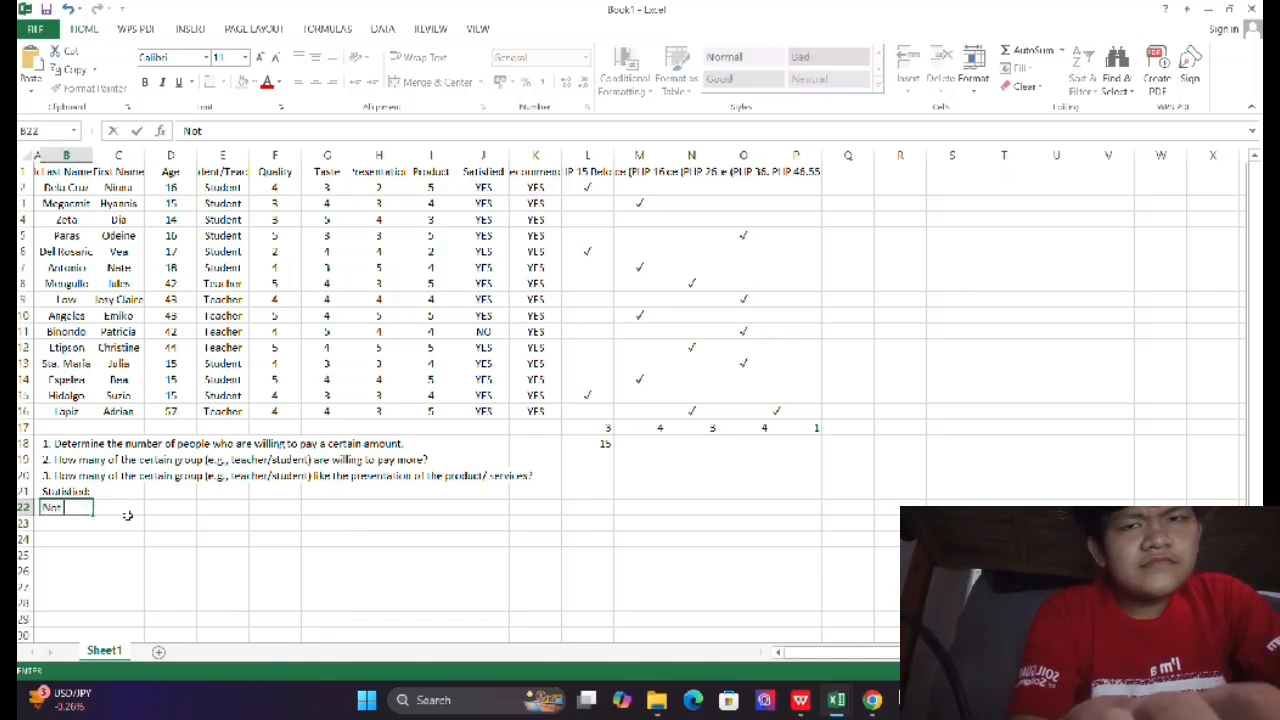
text( Stati)
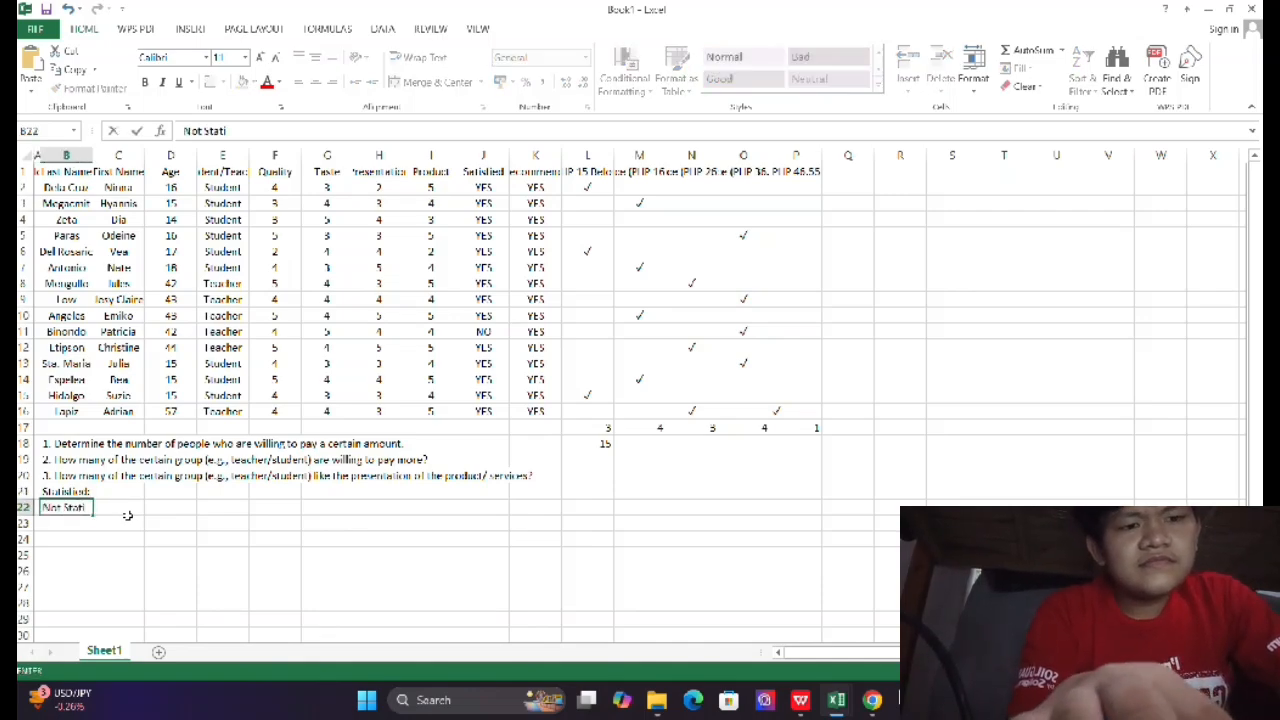
text(sfied)
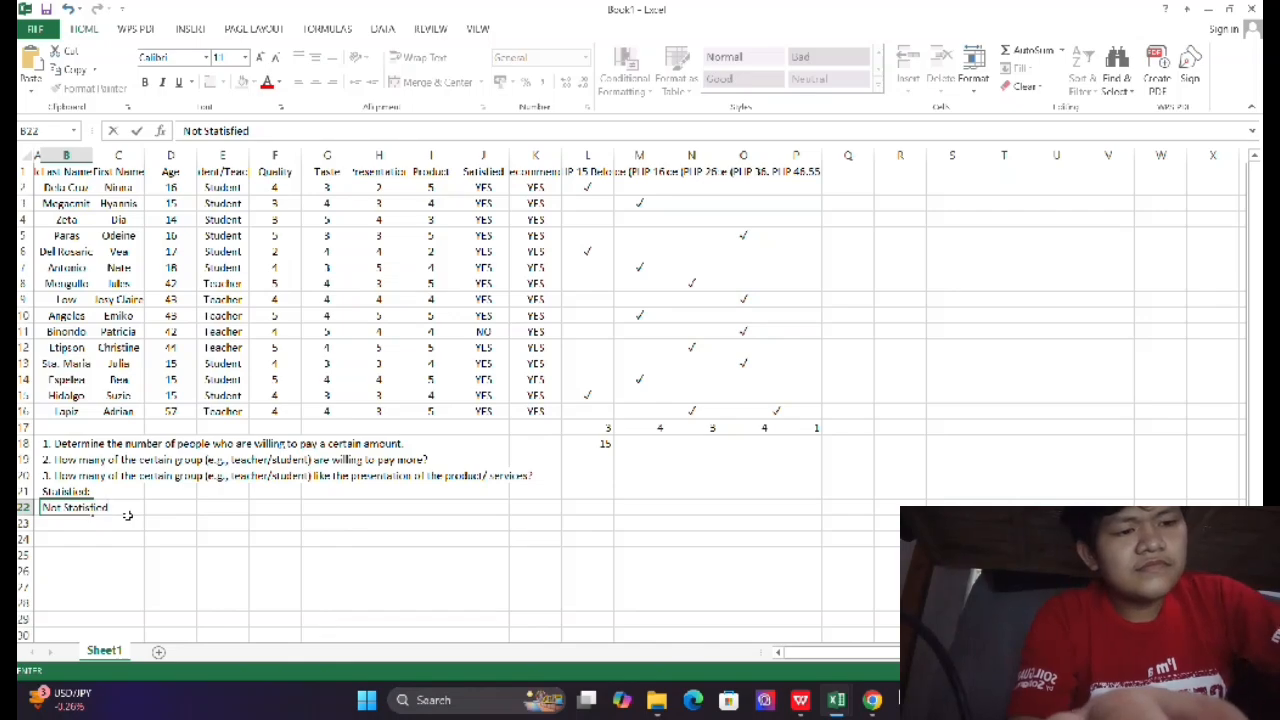
text(:)
Enter =COUNTIF(J2:J16,"YES") in cell D21 to count the satisfied respondents.
click(172, 492)
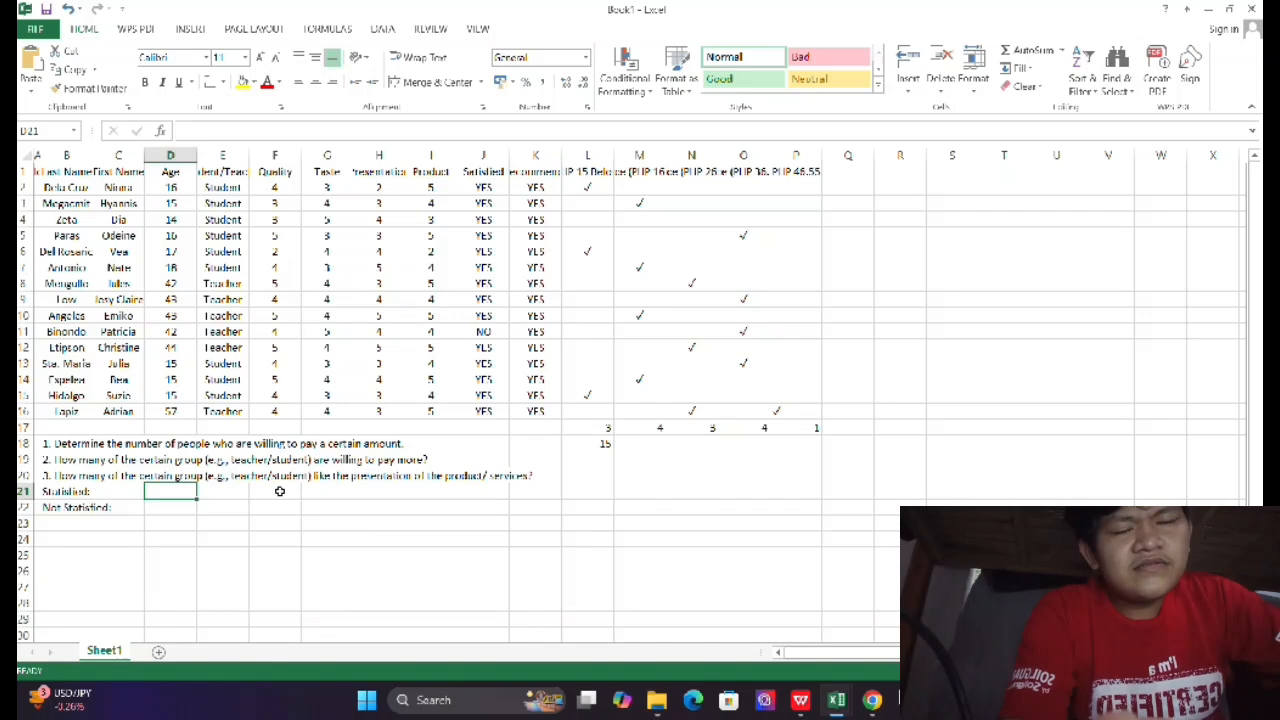
text(=c)
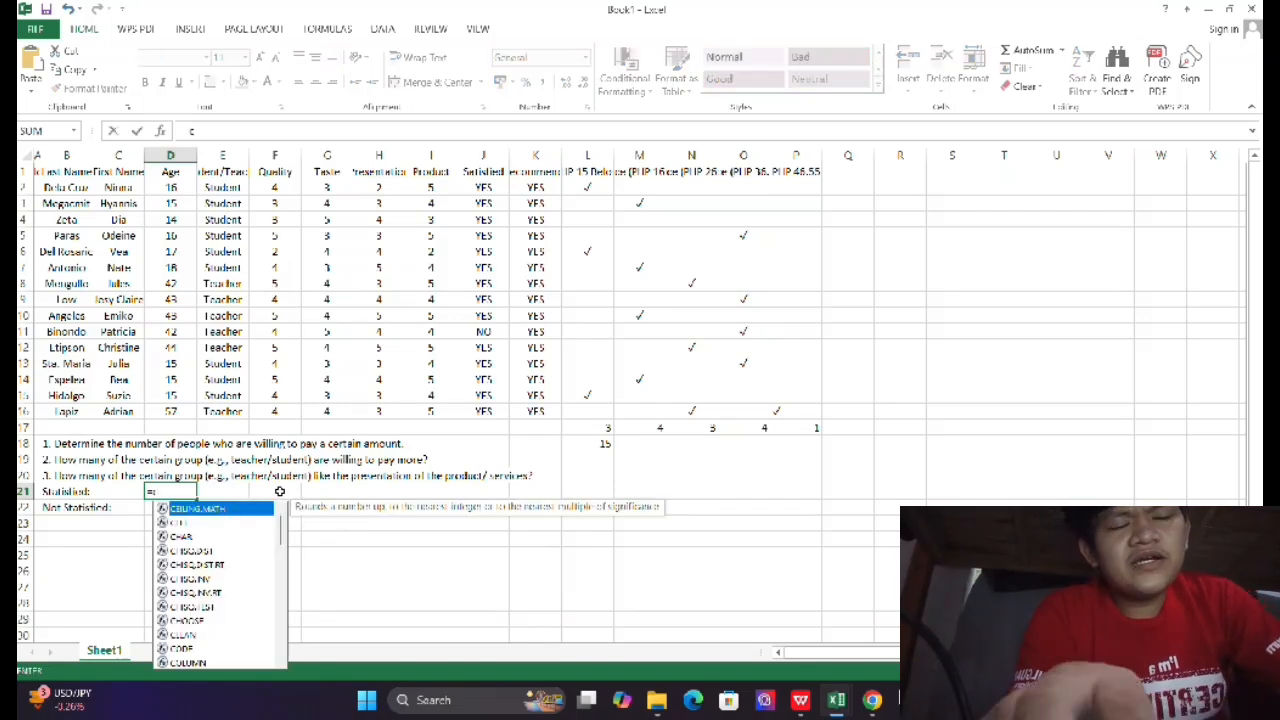
key(BackSpace)
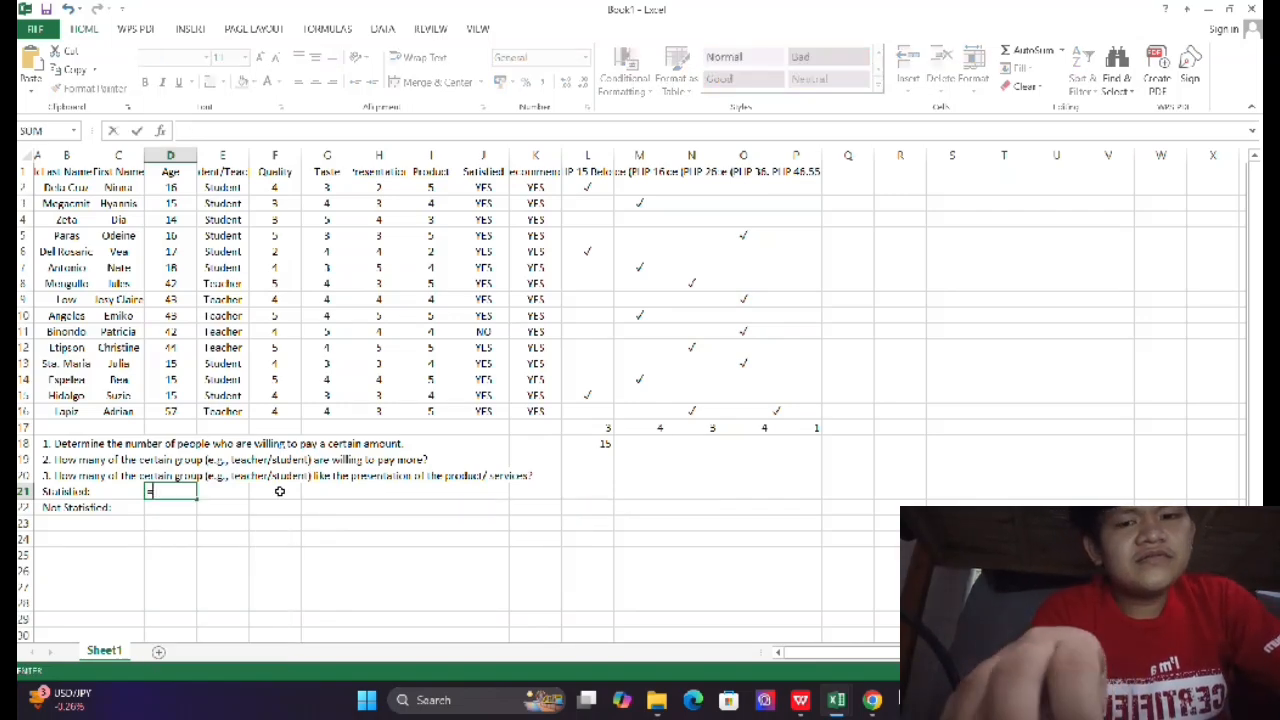
text(COUNT)
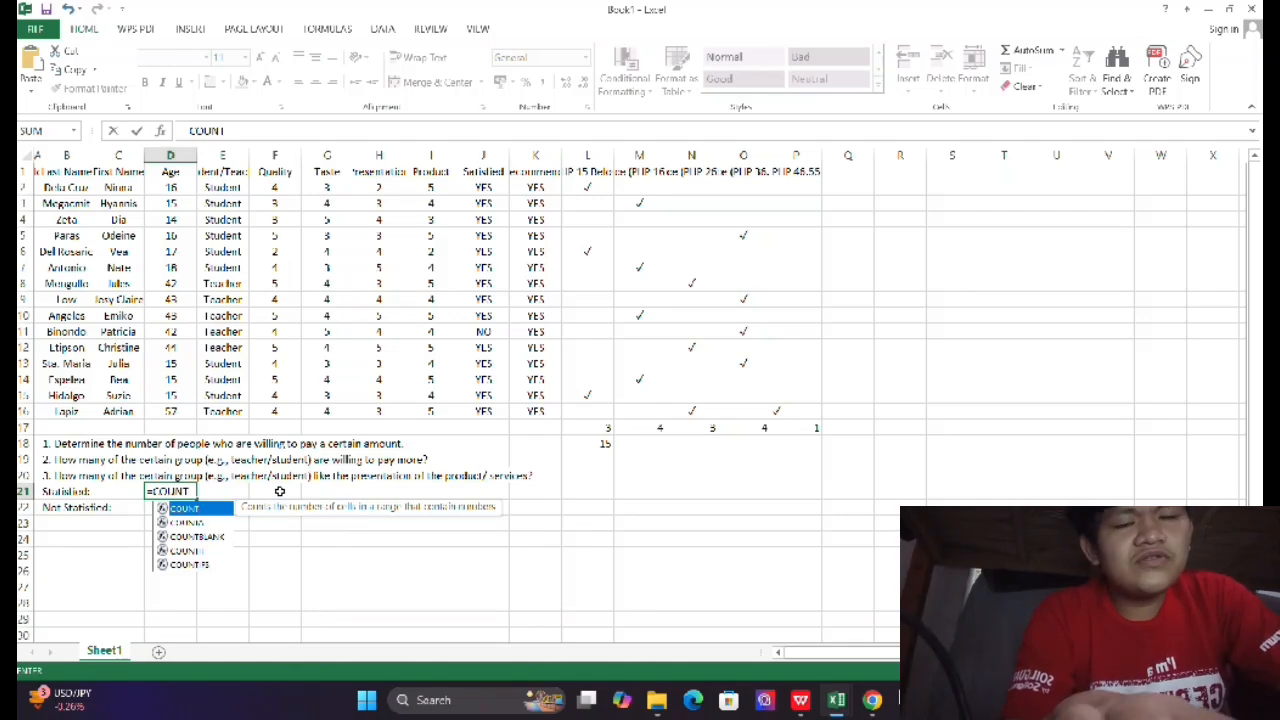
text(IF)
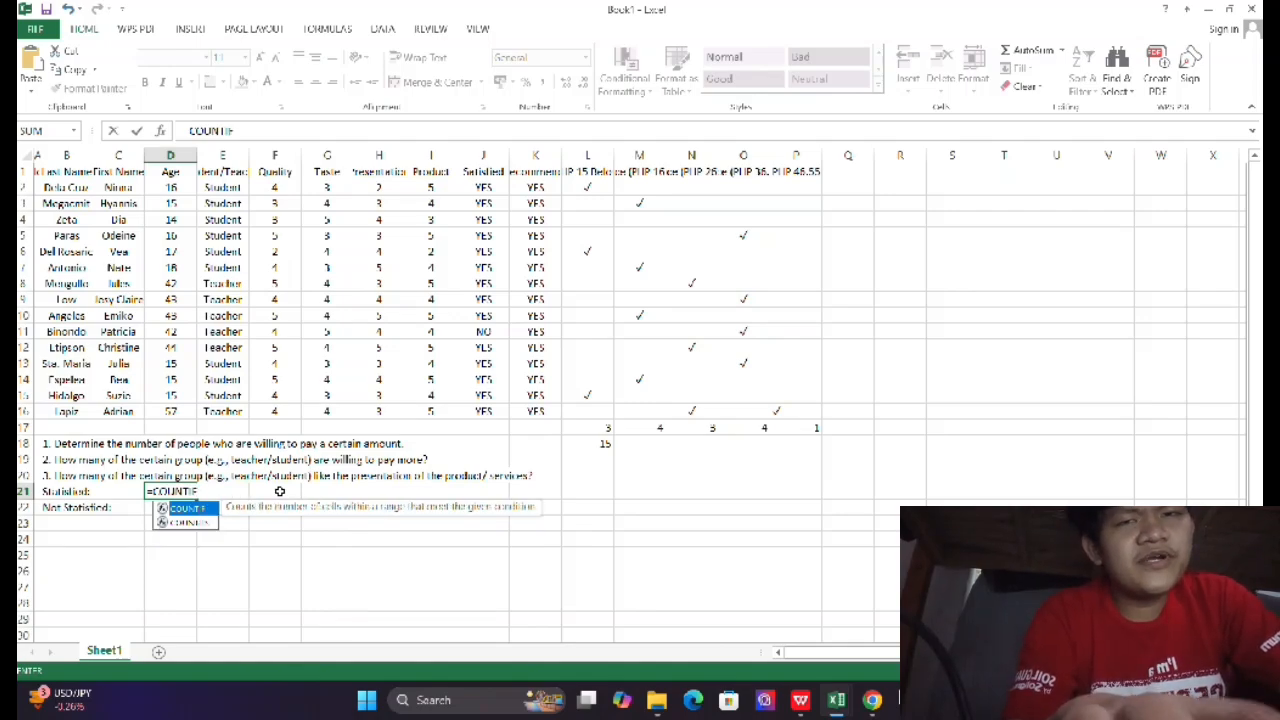
text(()
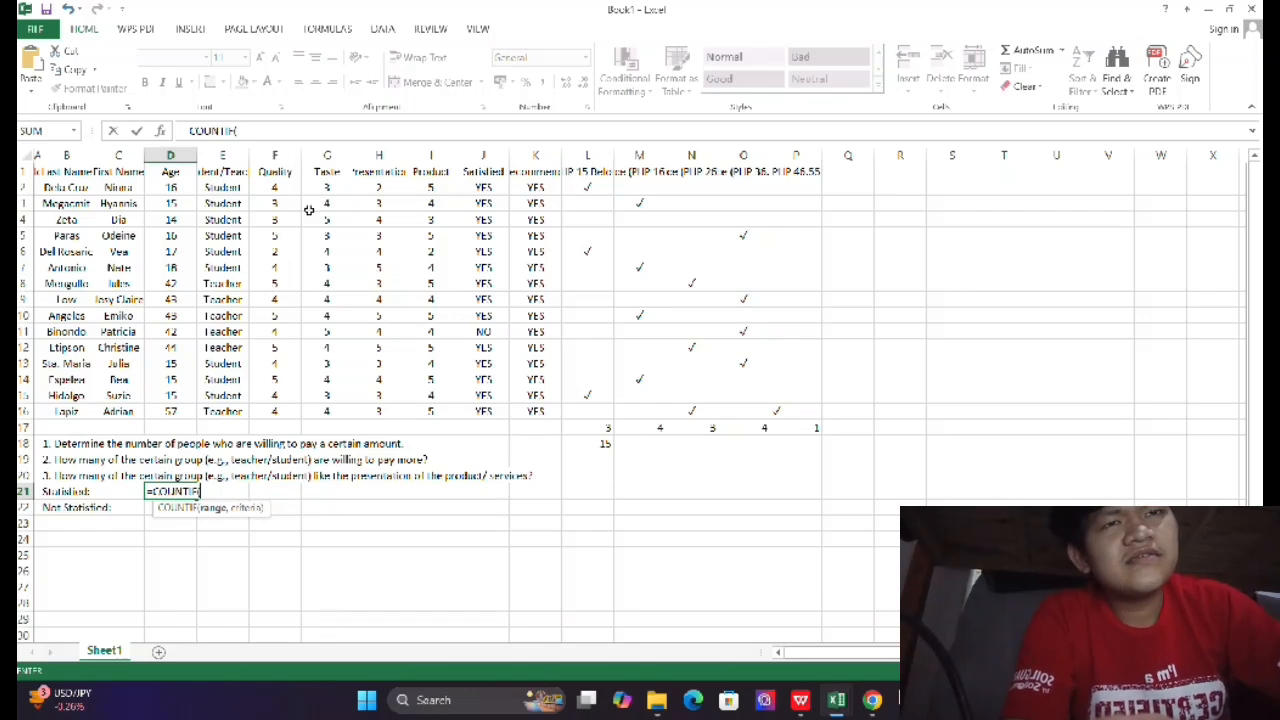
drag(489, 187, 478, 410)
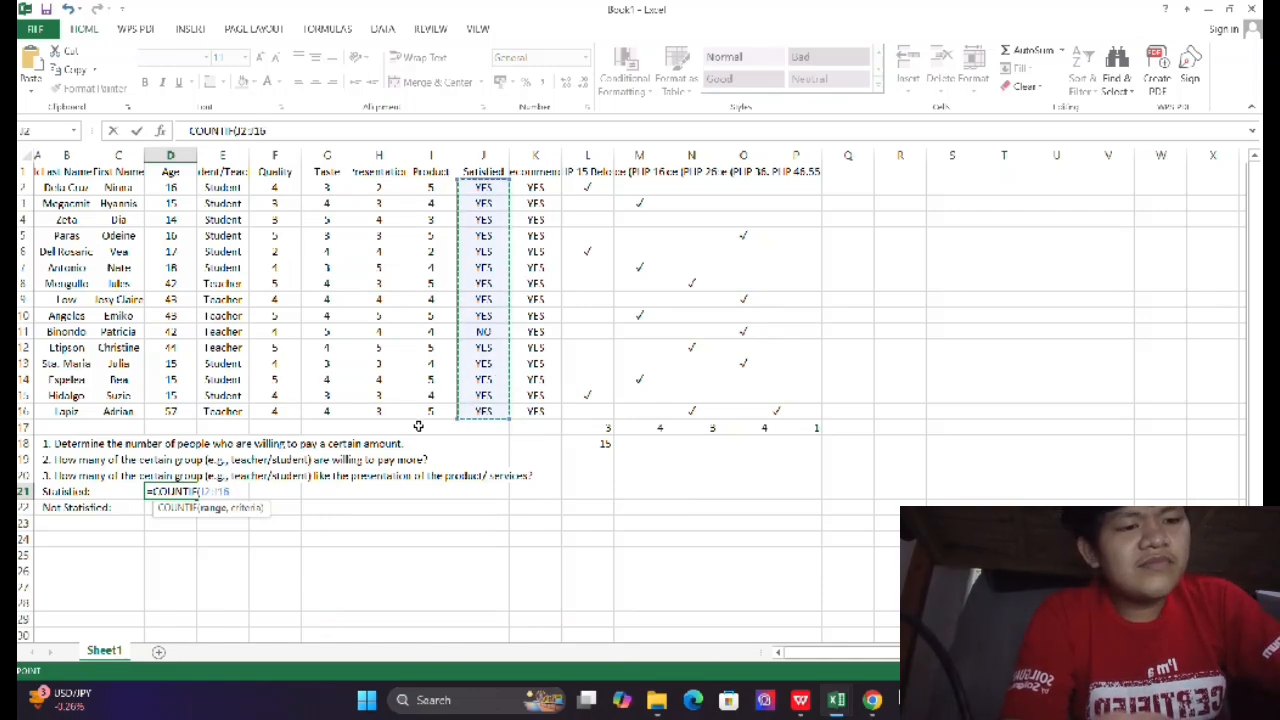
text(,)
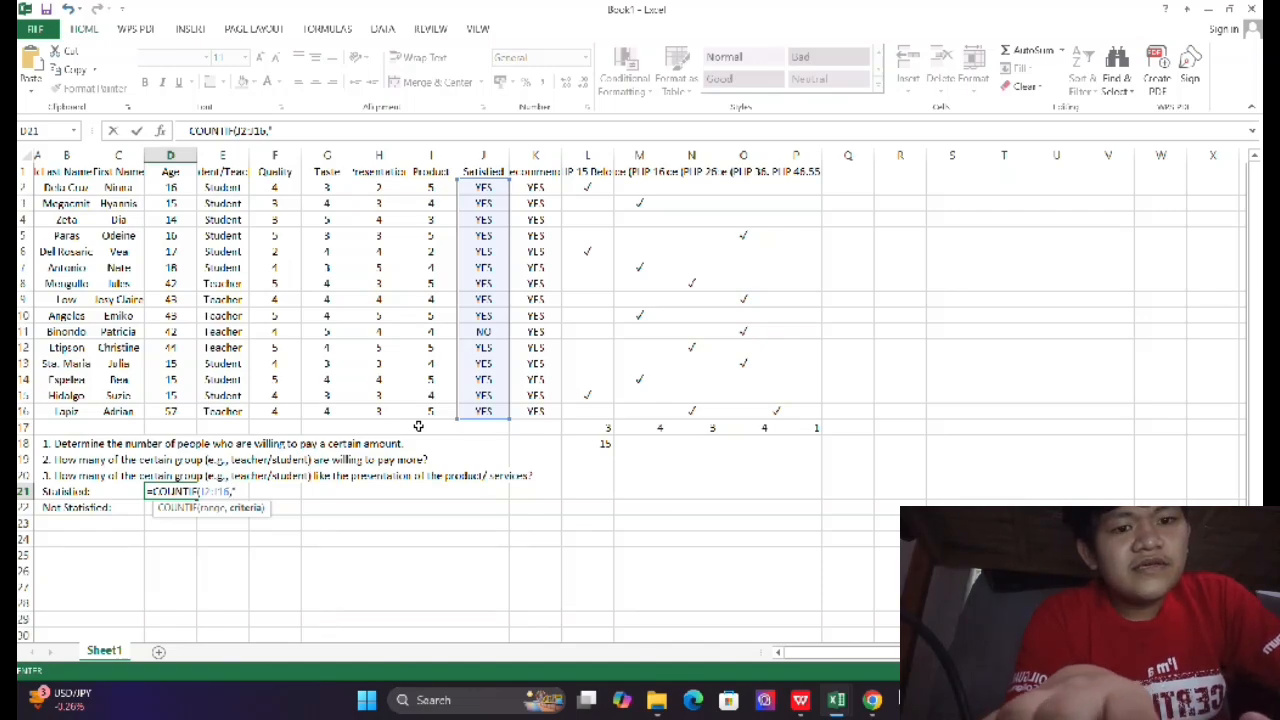
text("YES")
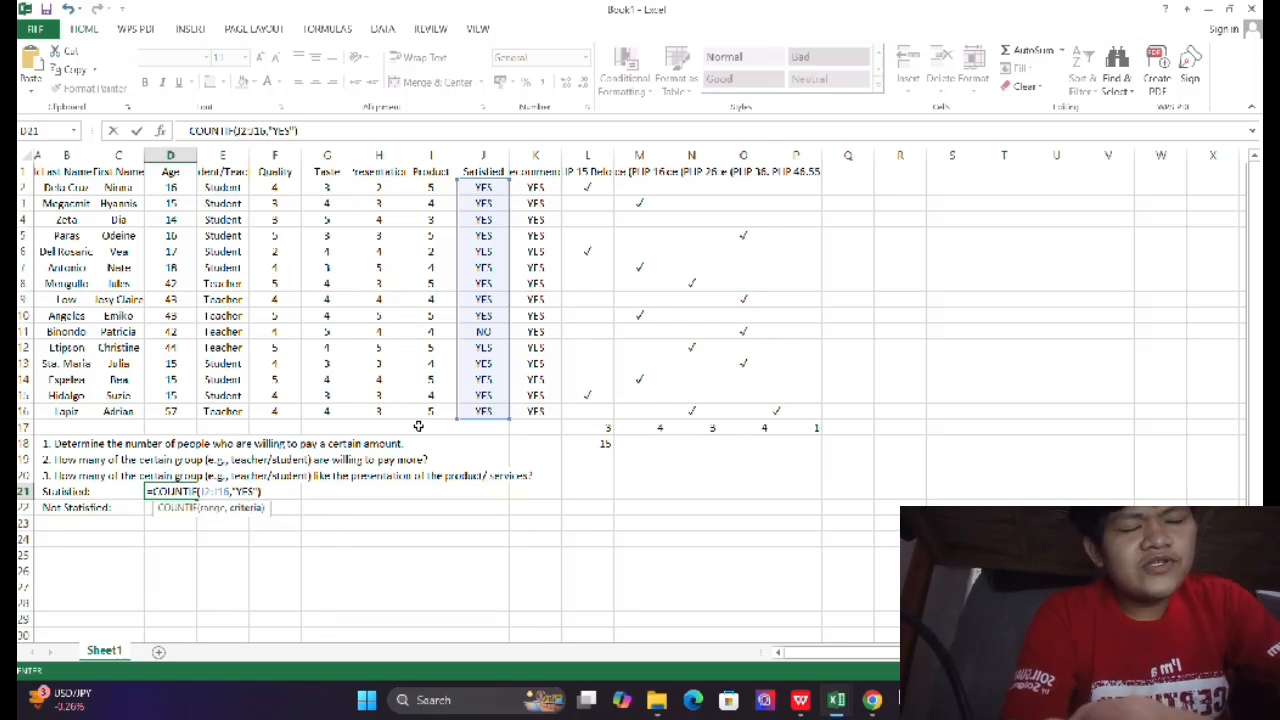
text())
key(Return)
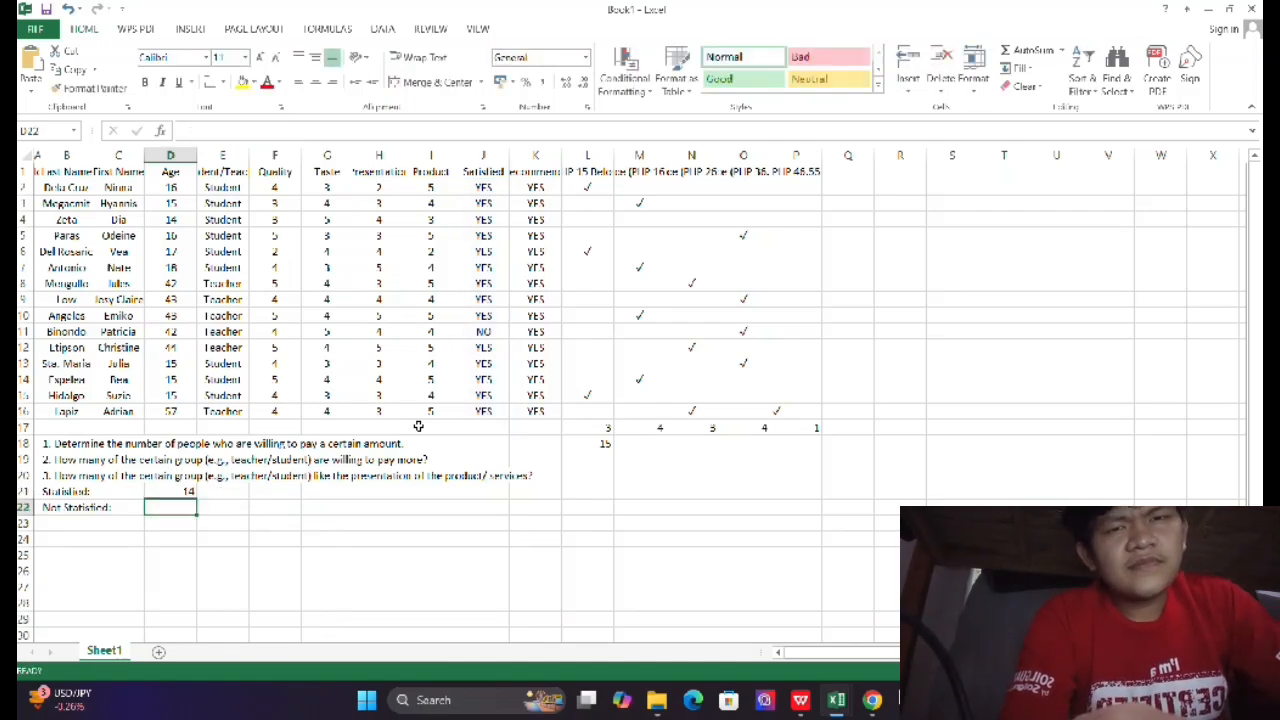
click(185, 494)
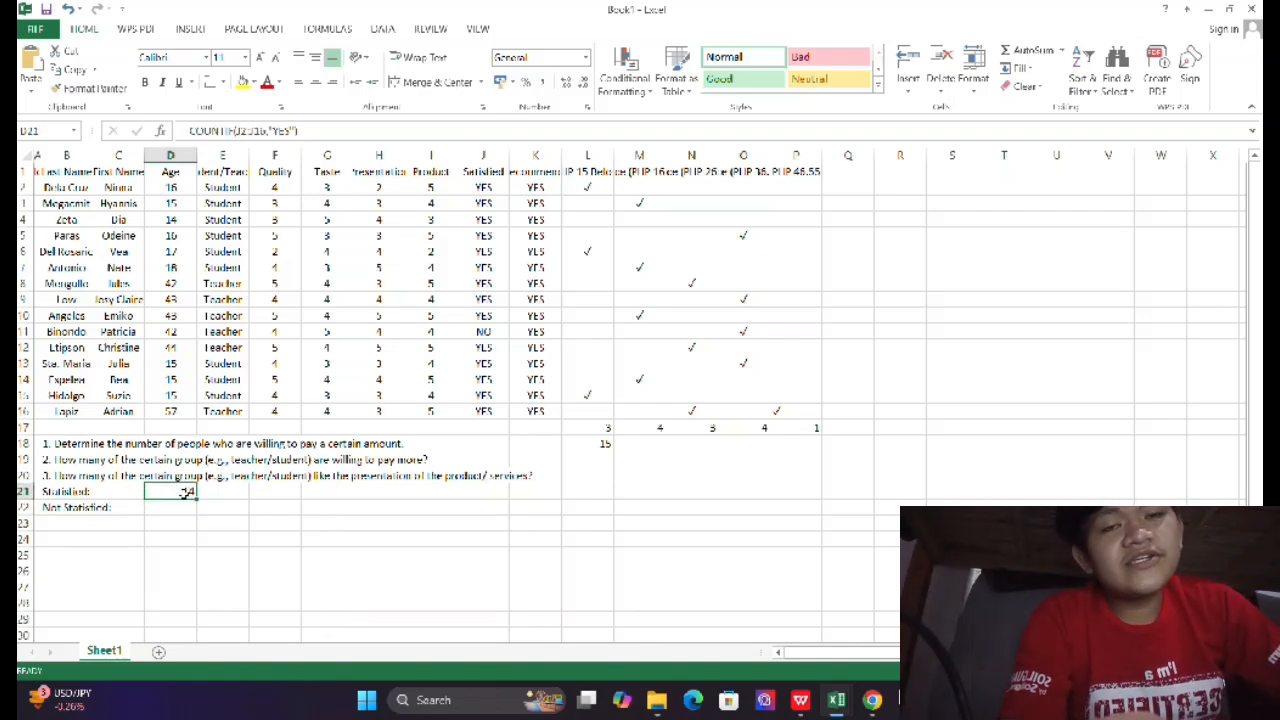
Enter =COUNTIF(J2:J16,"NO") in cell D22 to count the respondents who are not satisfied.
click(180, 508)
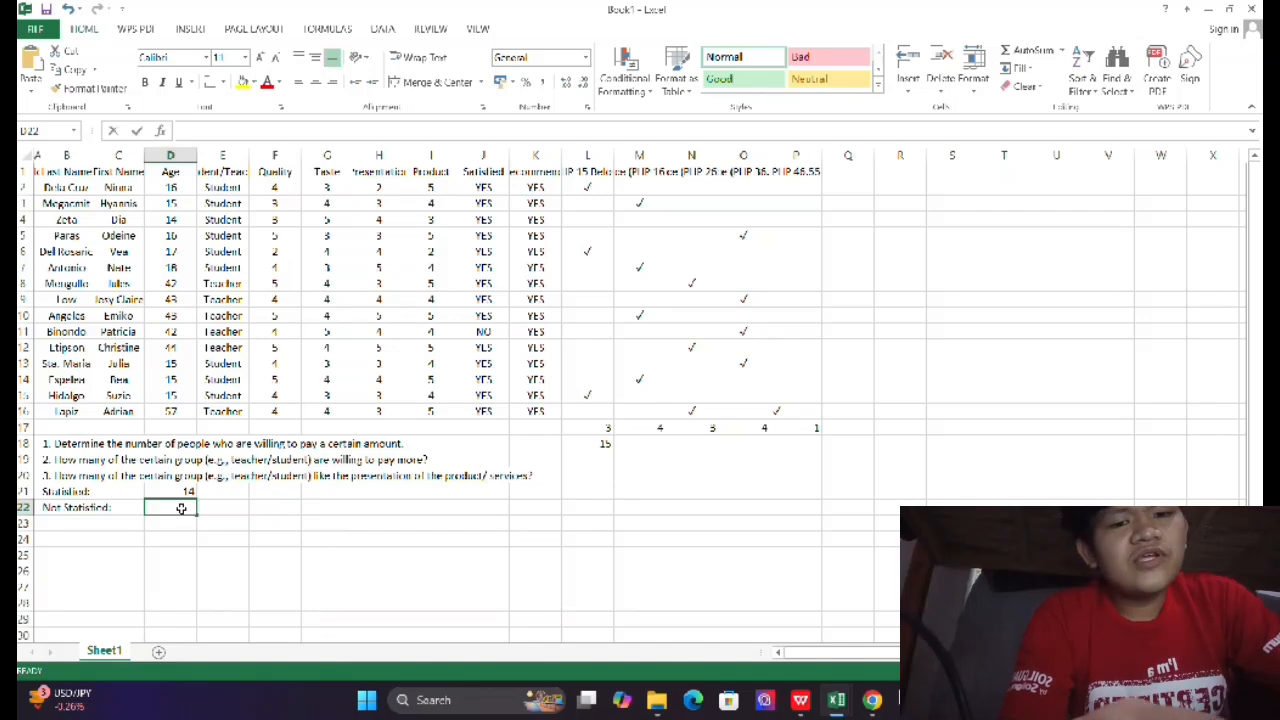
text(=)
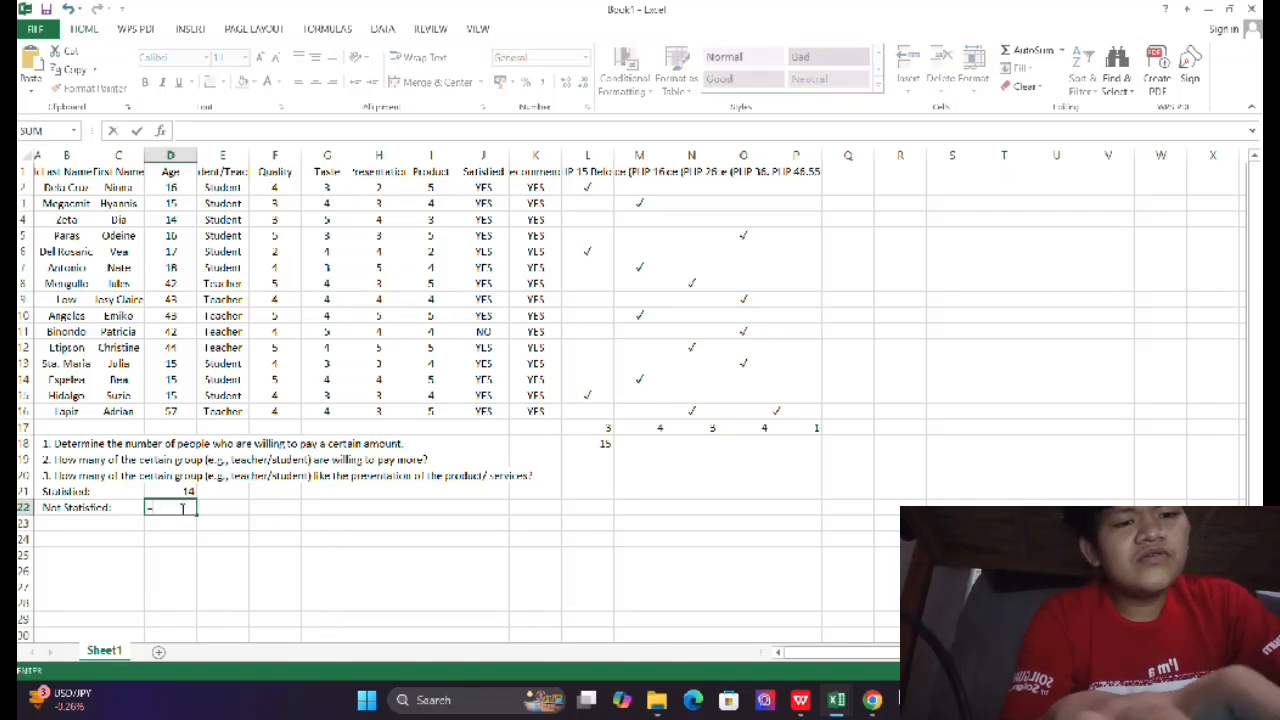
text(COUNTIF)
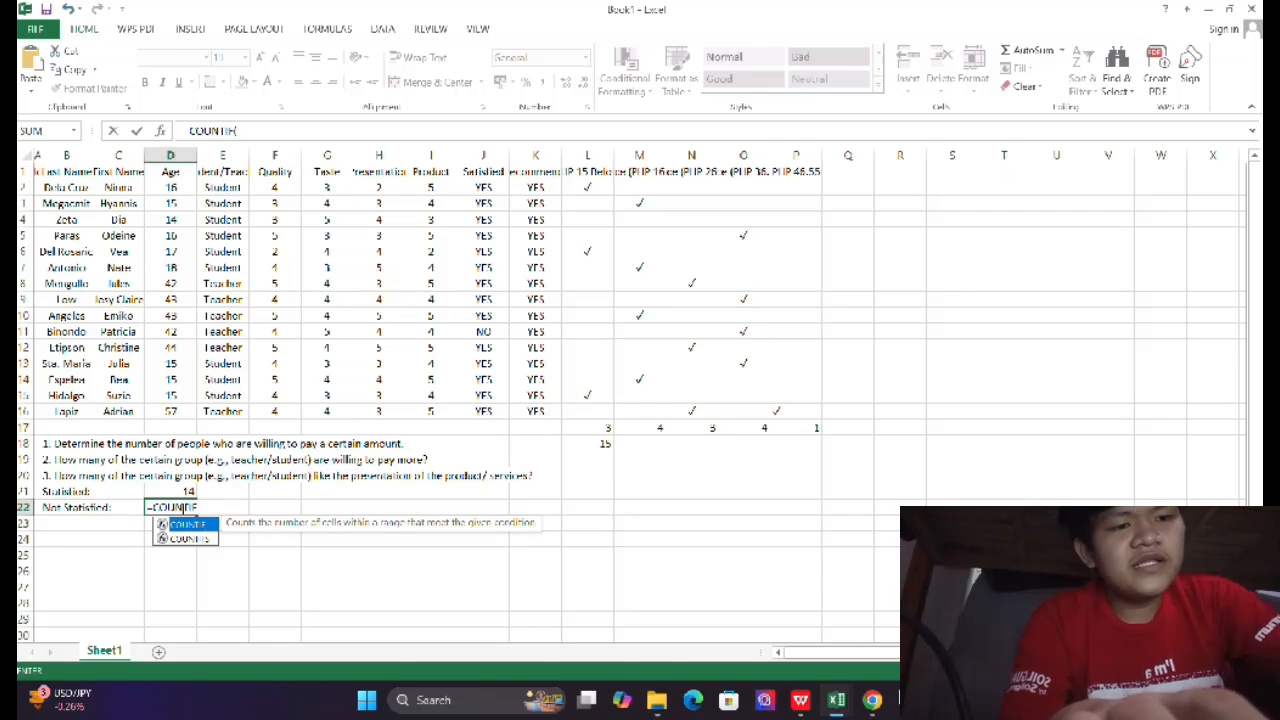
text(()
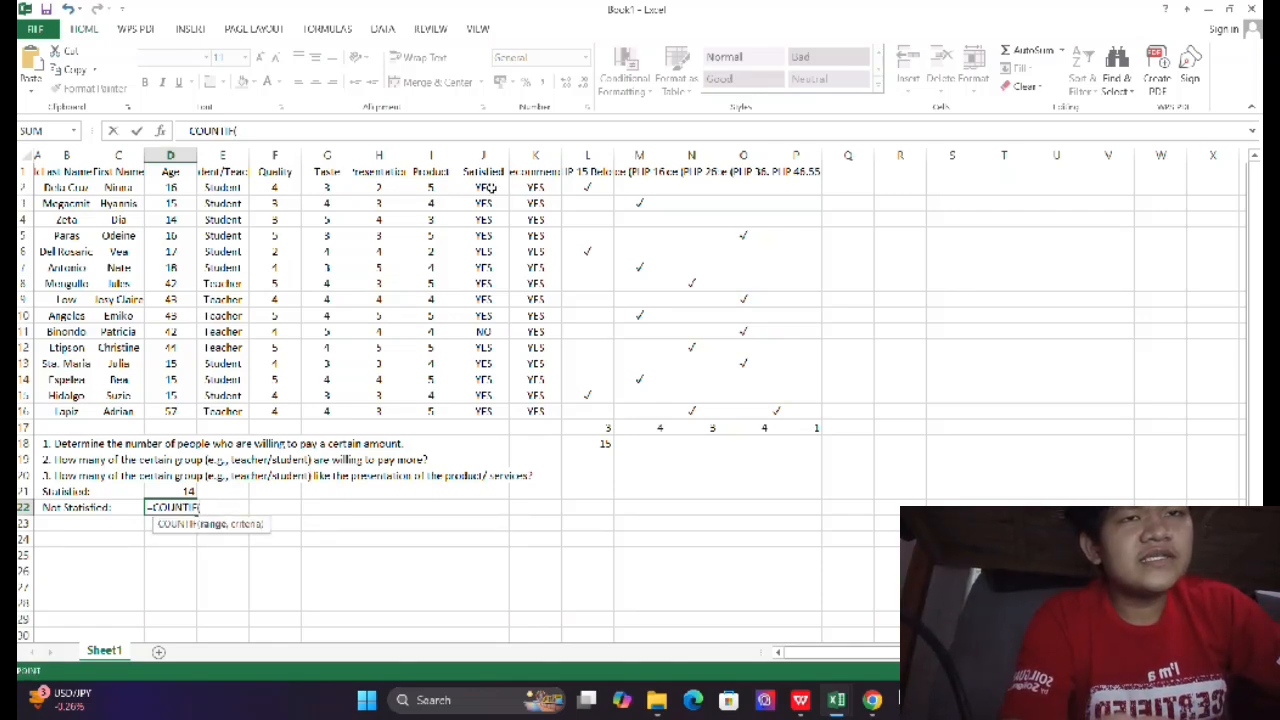
drag(485, 188, 483, 411)
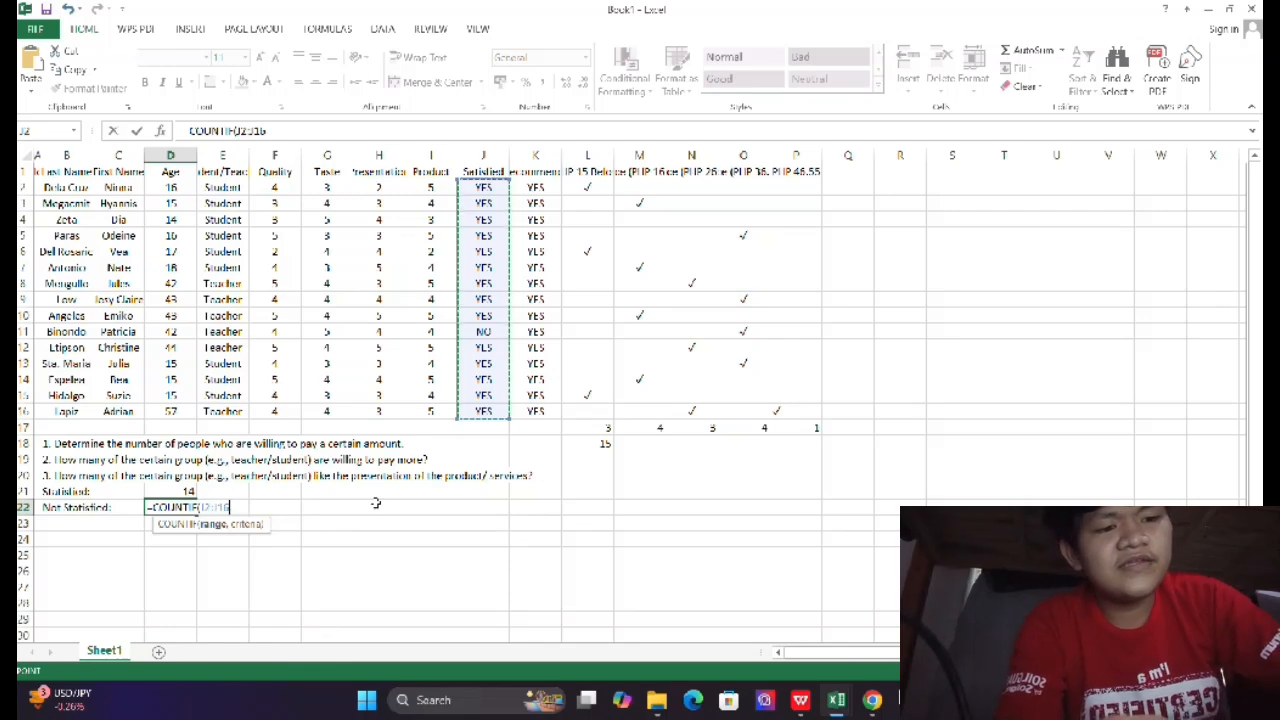
text(,)
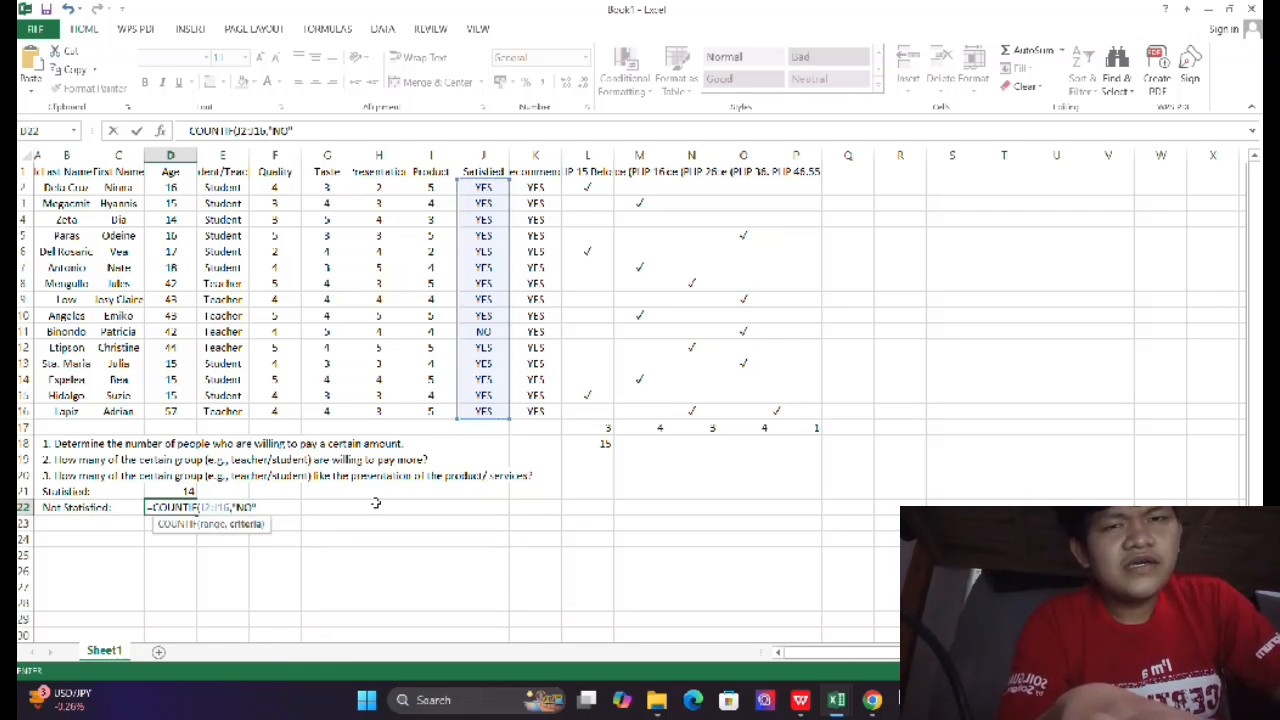
text("NO"))
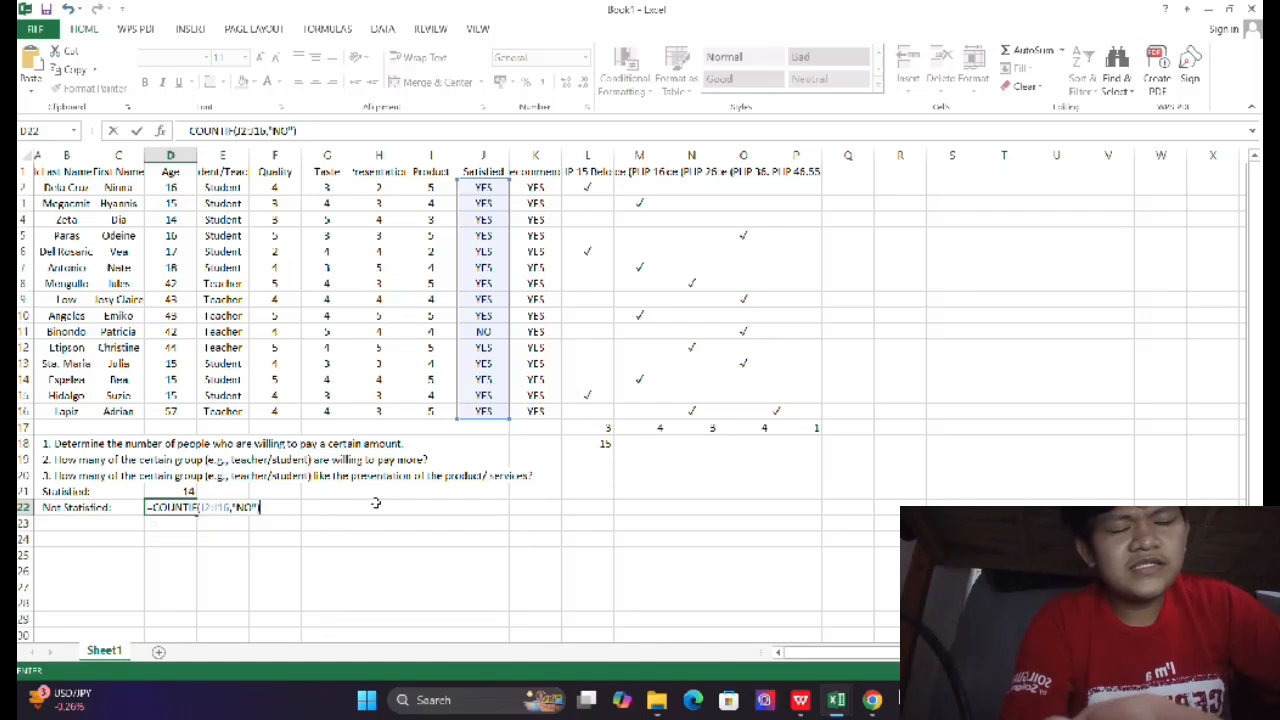
key(Return)
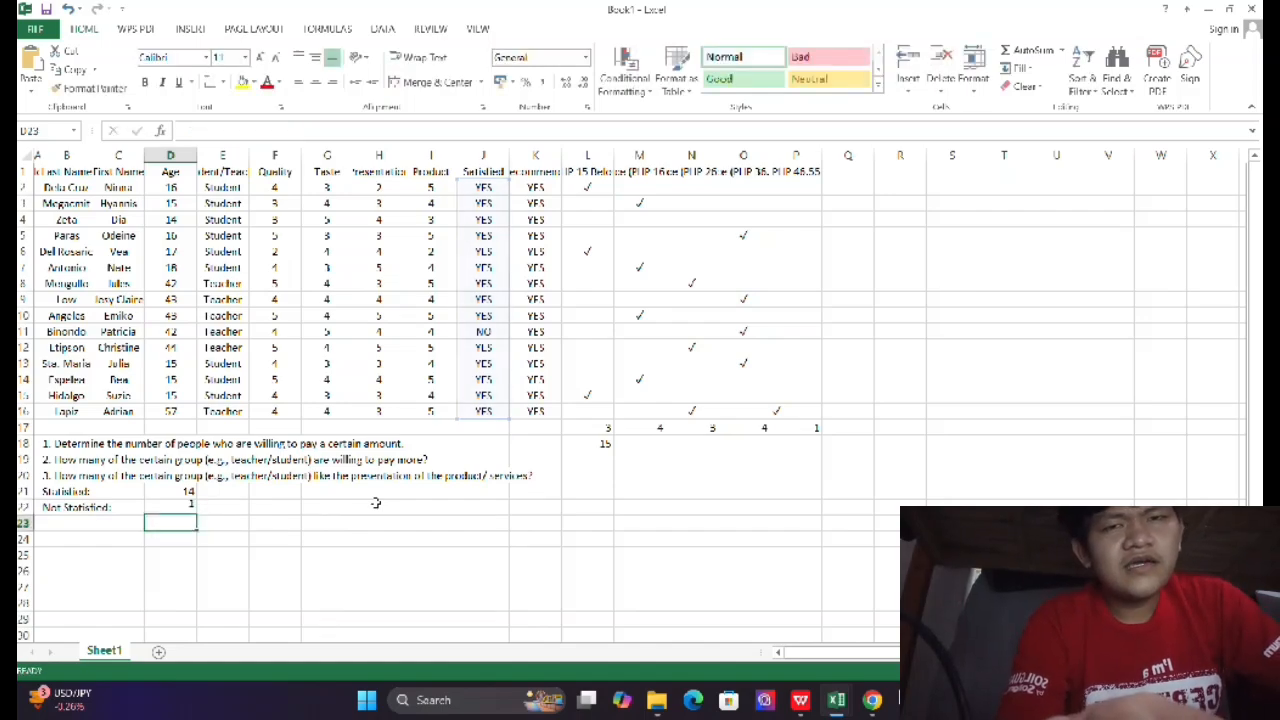
Compare the satisfied and not satisfied counts in D21 and D22 together with their COUNTIF formulas.
click(186, 507)
click(214, 506)
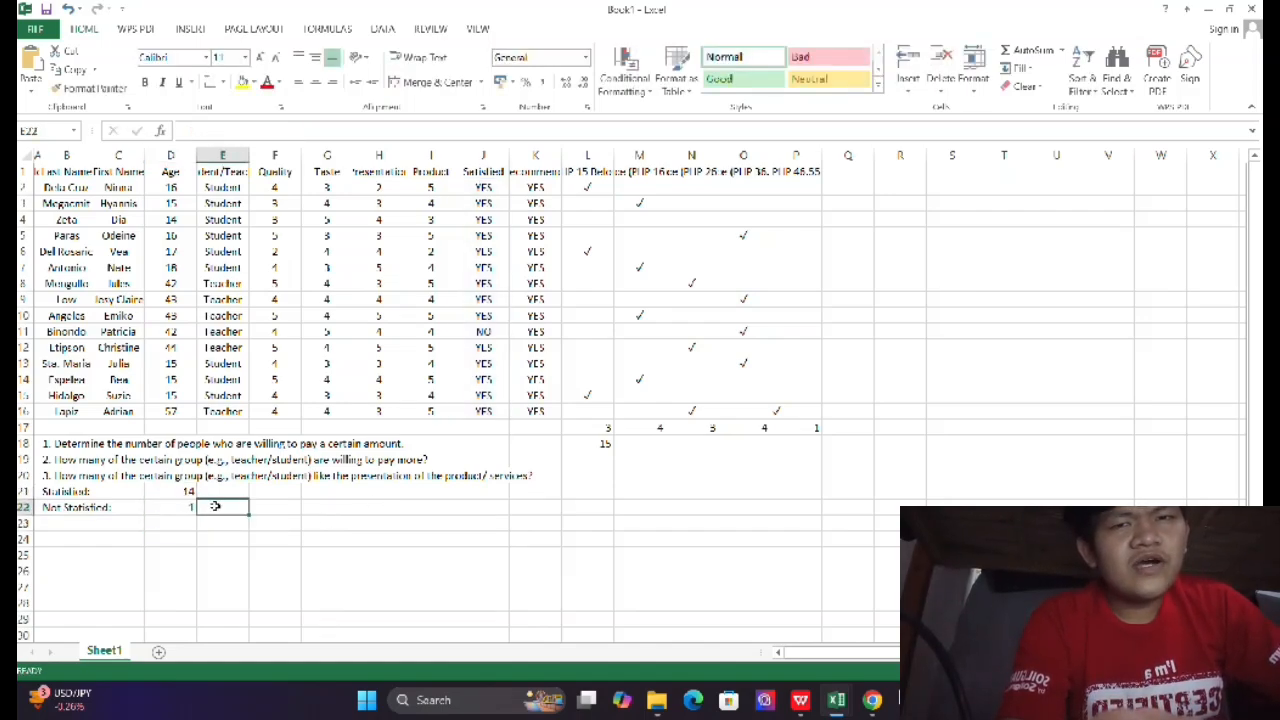
click(188, 491)
click(186, 506)
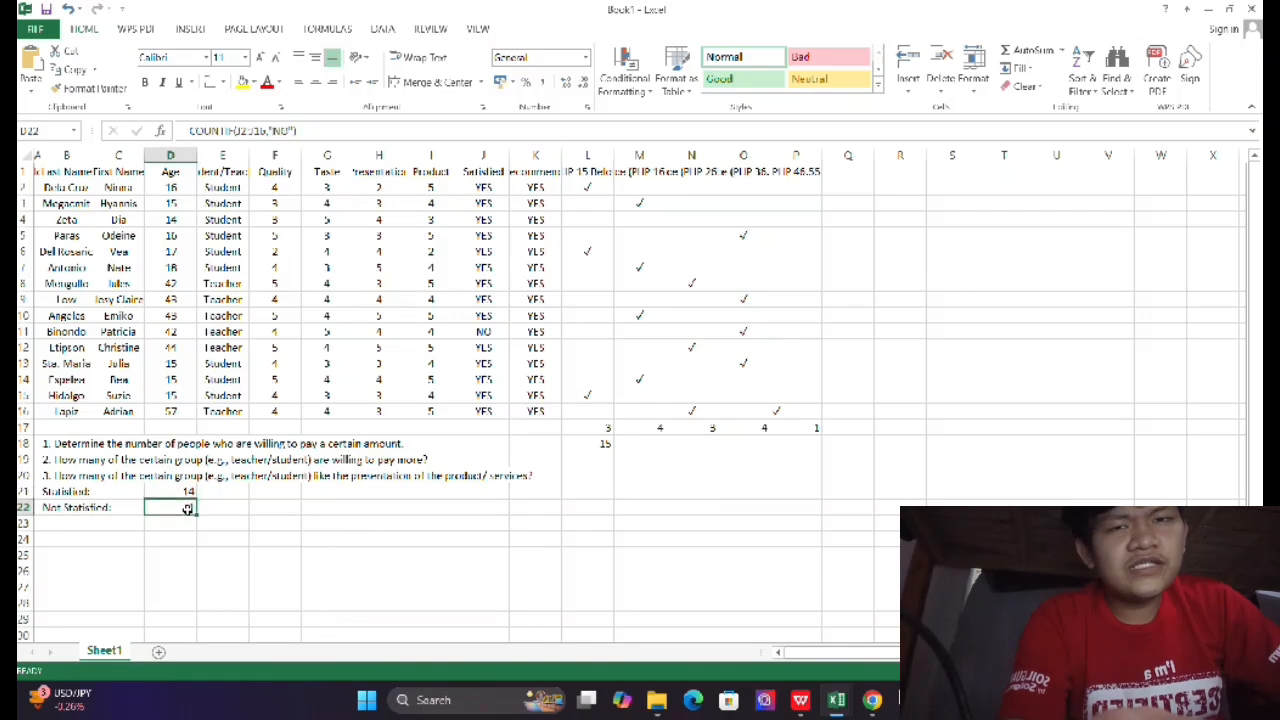
click(186, 491)
click(186, 507)
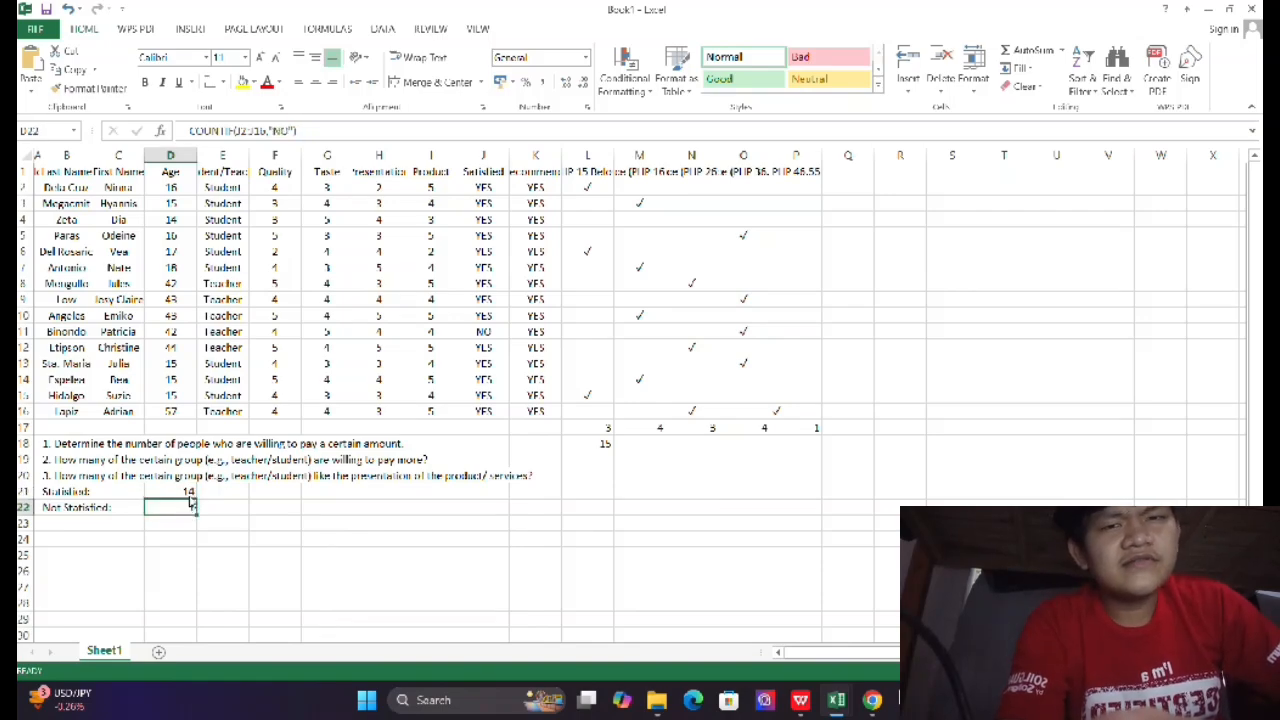
click(188, 491)
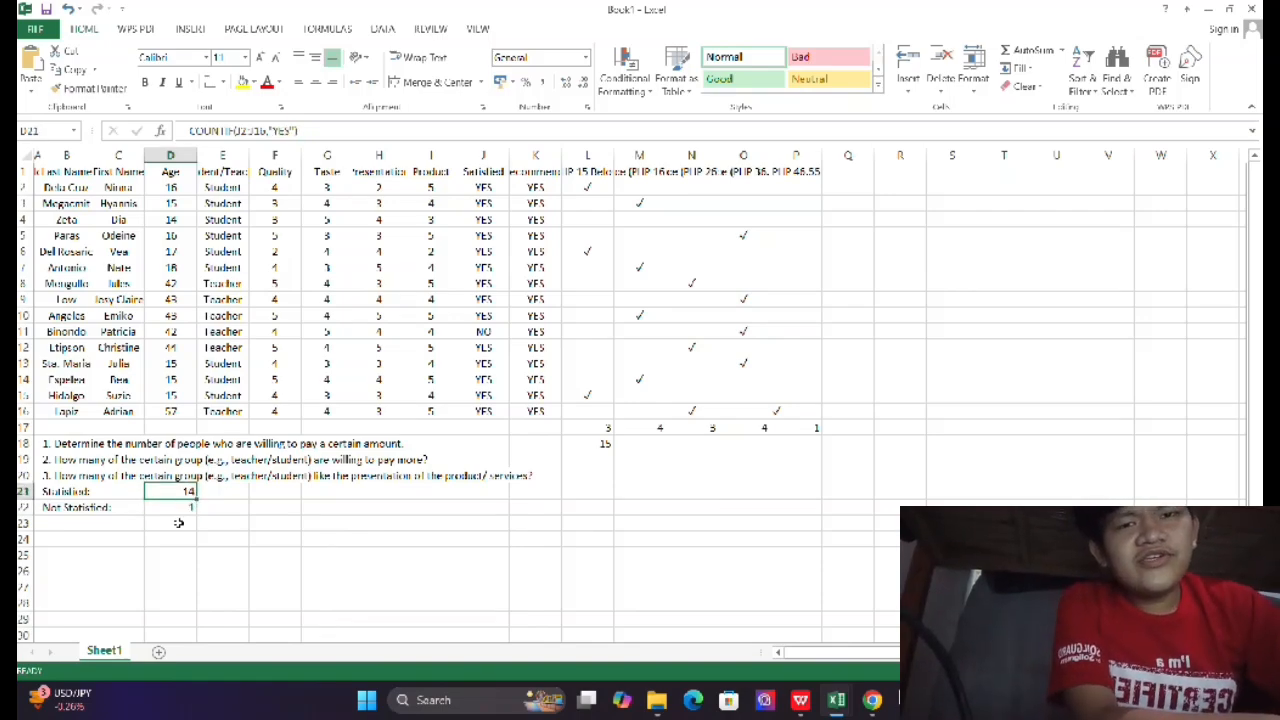
click(188, 507)
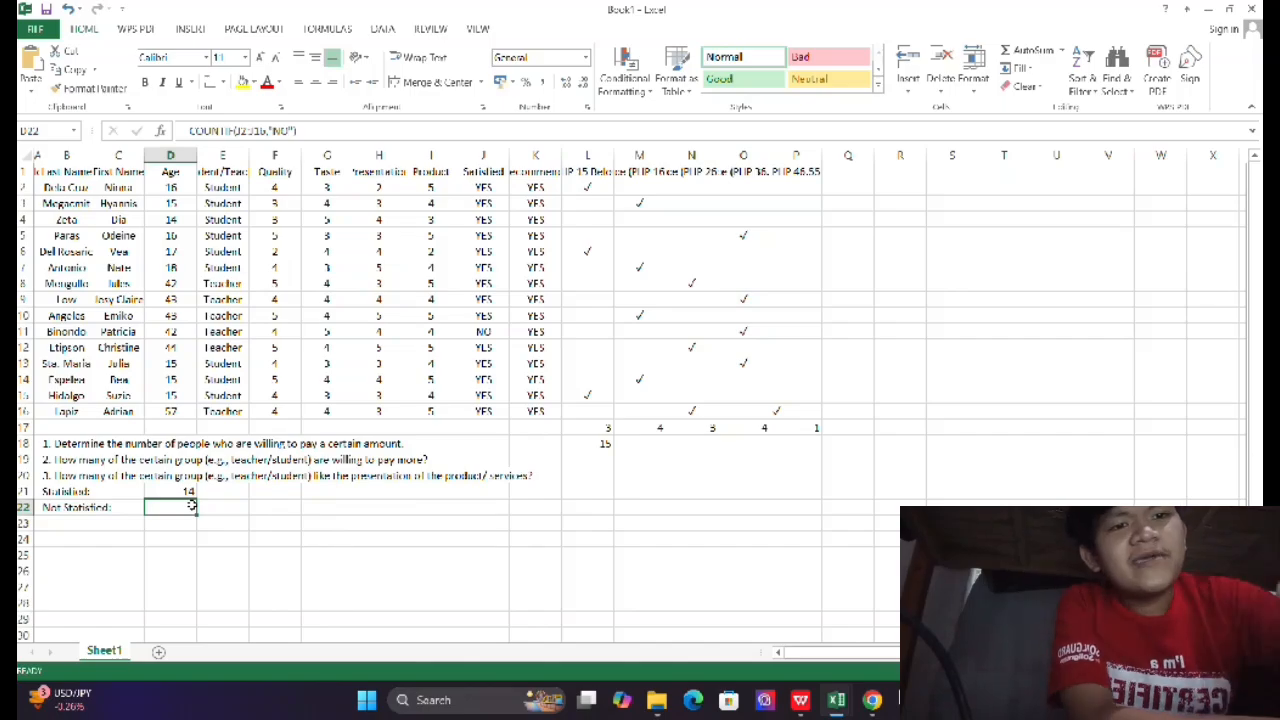